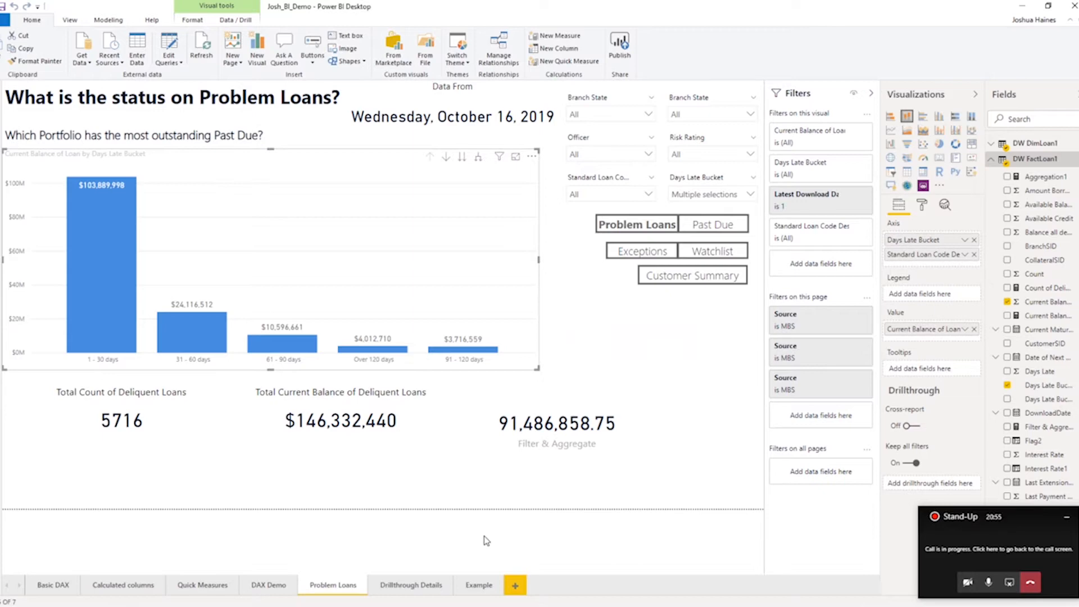
# Step: On the Basic DAX page, add a Current Balance of Loan card and enlarge it beneath the "Built in aggregations" heading
pyautogui.click(44, 584)
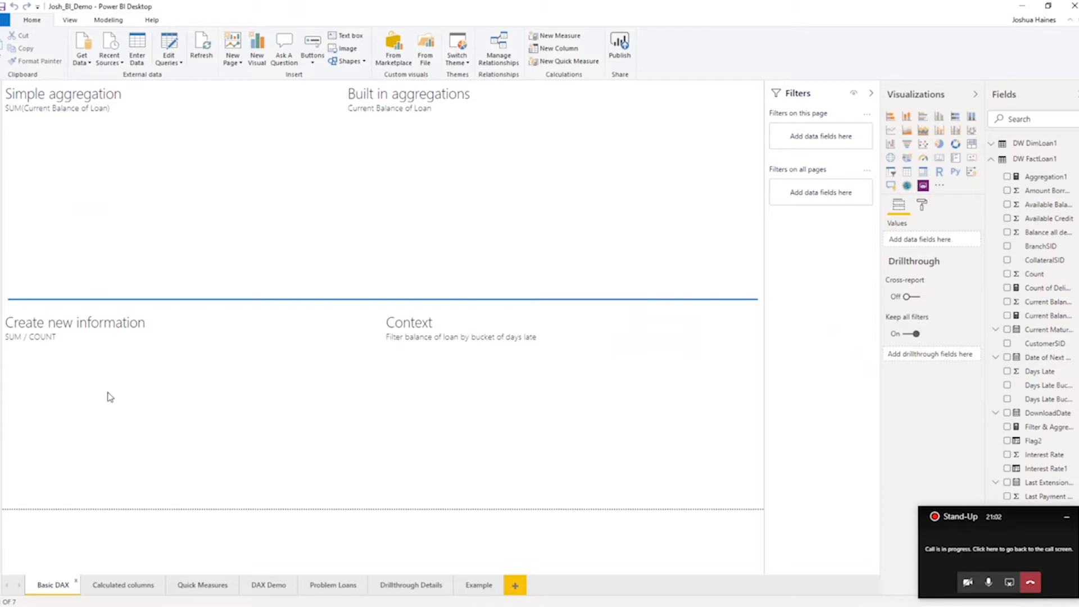
pyautogui.click(1066, 516)
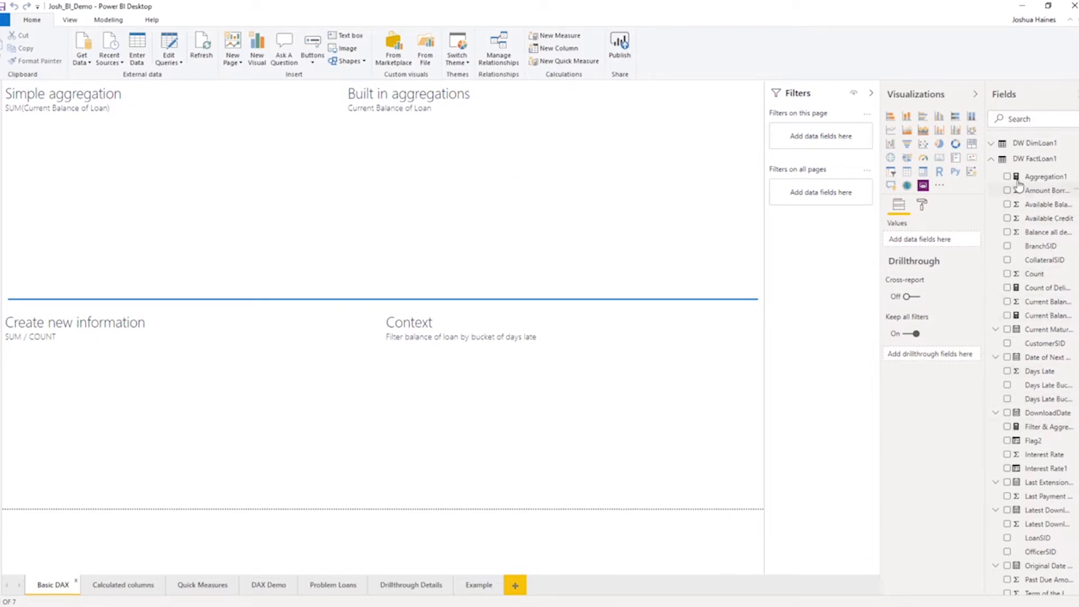
pyautogui.click(1008, 302)
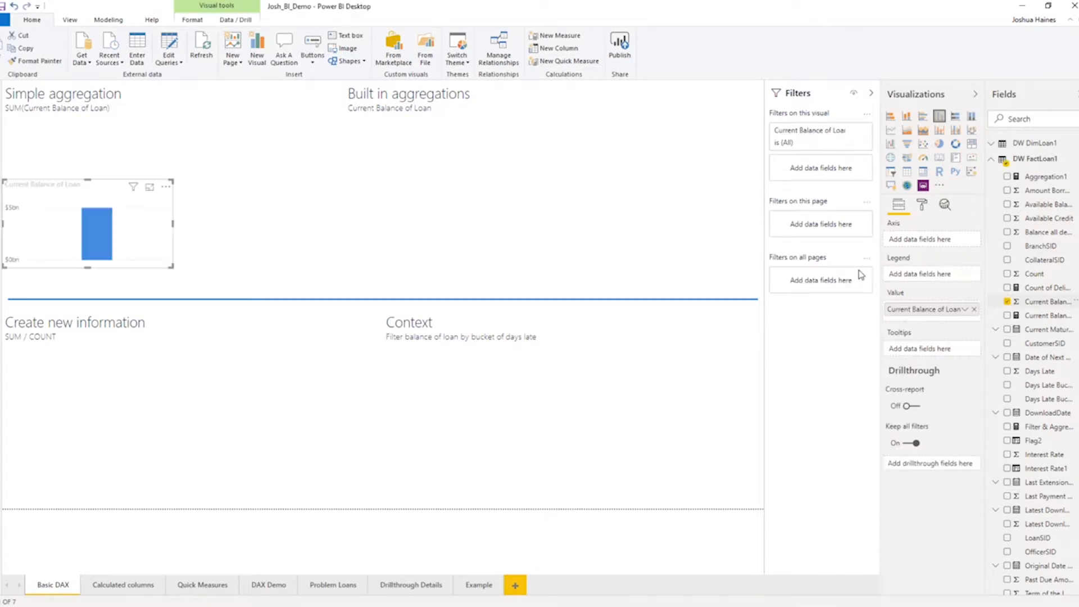
pyautogui.moveTo(99, 191); pyautogui.dragTo(434, 133)
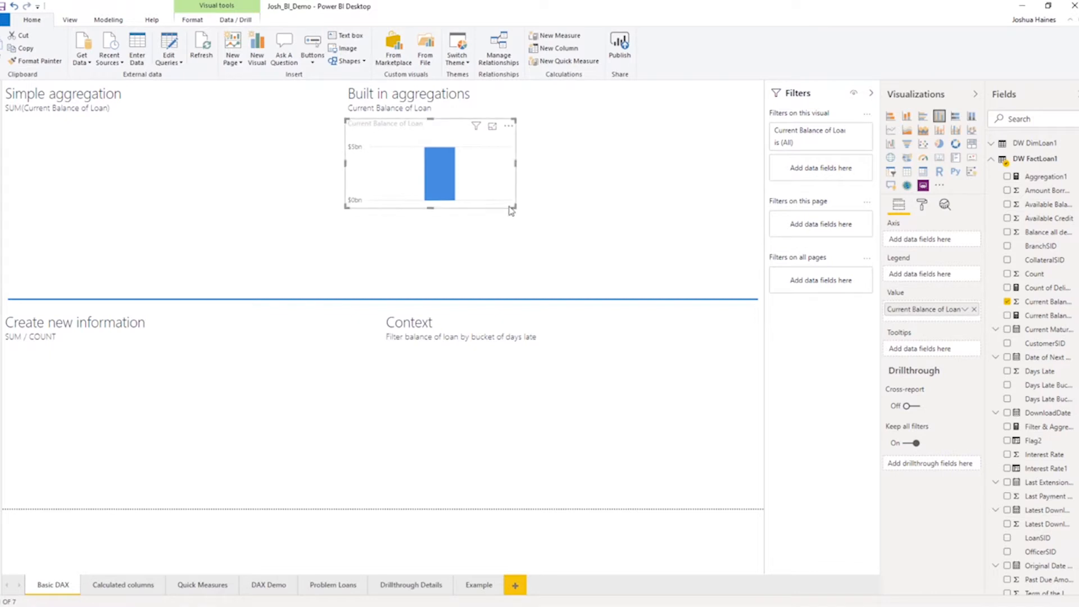
pyautogui.moveTo(511, 212); pyautogui.dragTo(729, 287)
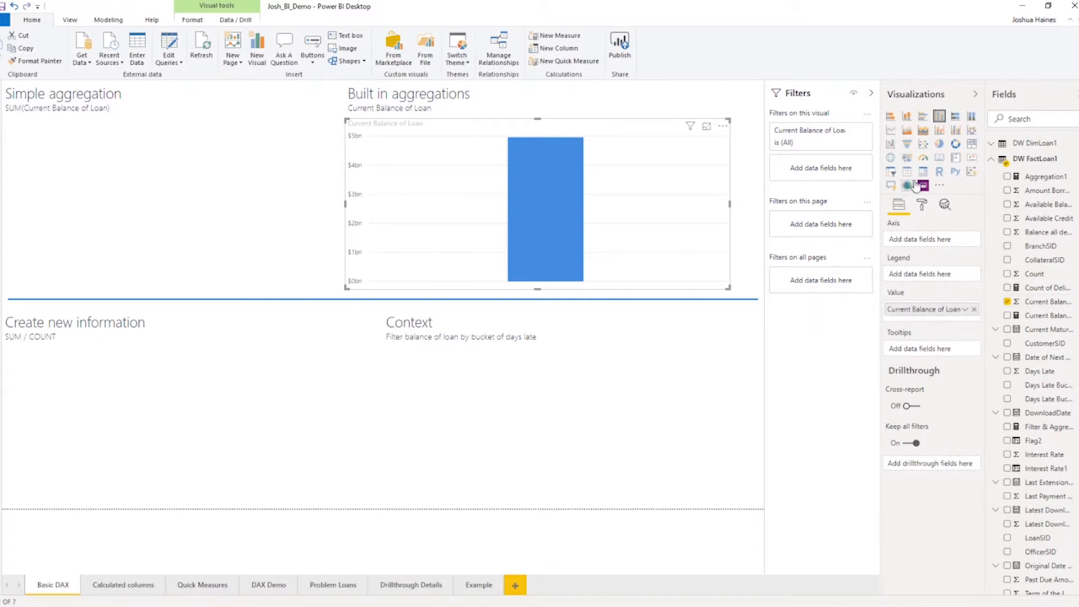
pyautogui.click(939, 157)
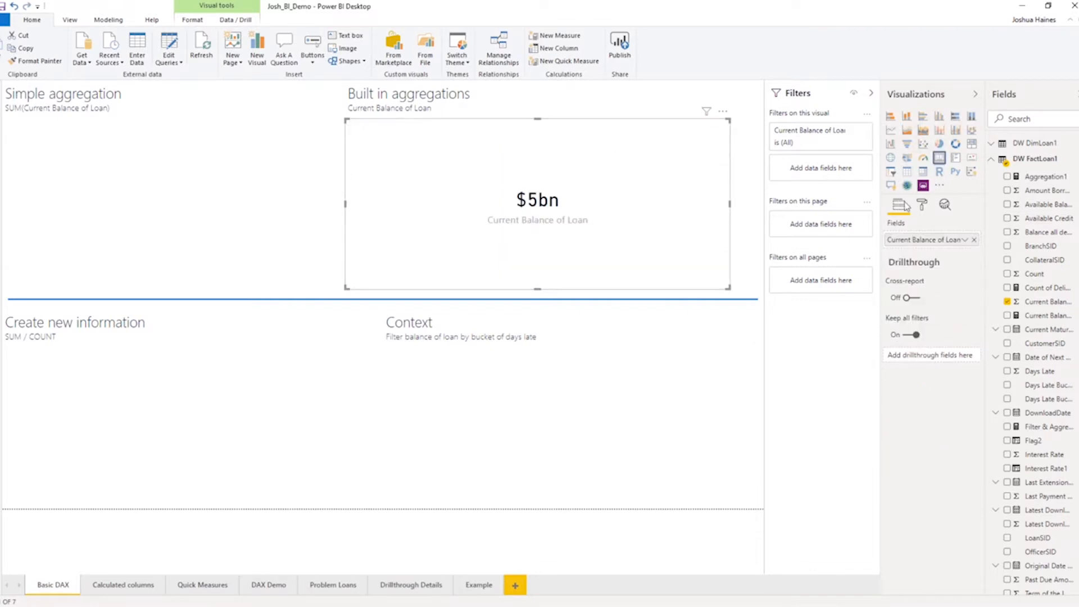
# Step: Set the Current Balance of Loan card's data label display units to None
pyautogui.click(924, 205)
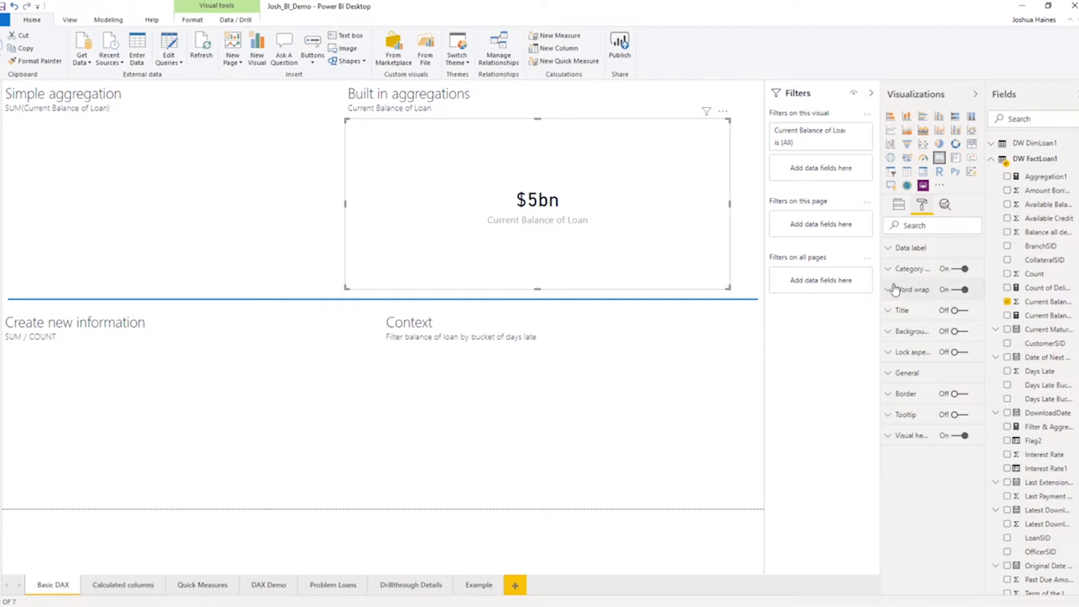
pyautogui.click(895, 248)
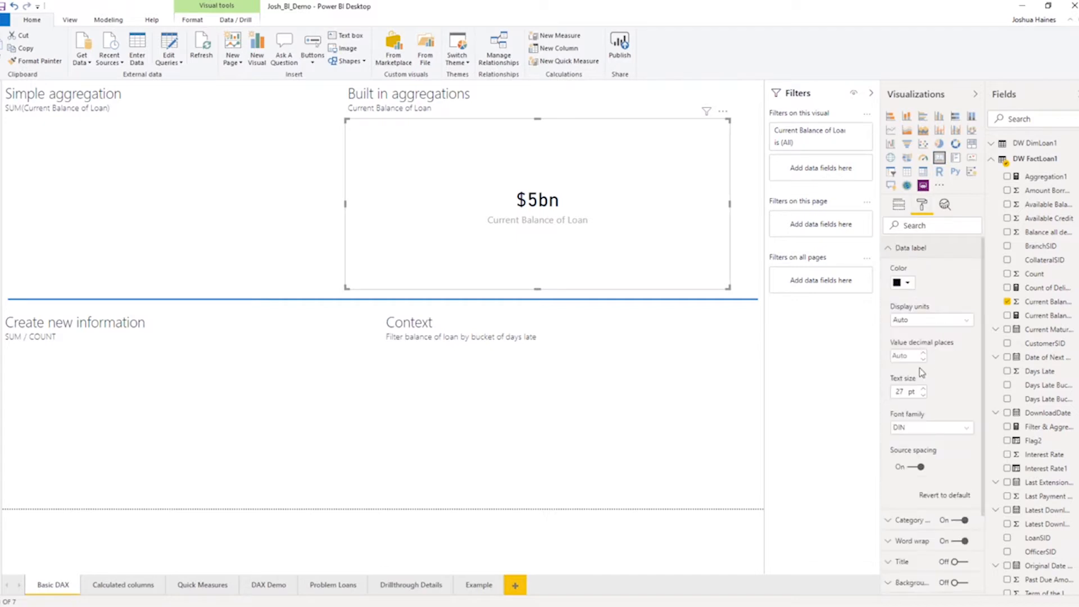
pyautogui.click(932, 326)
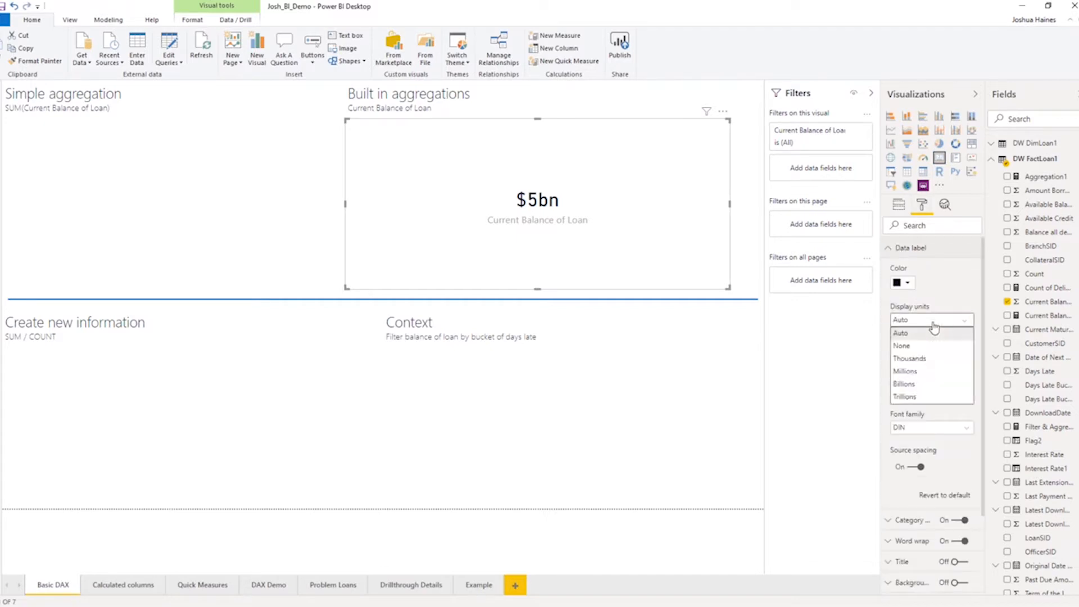
pyautogui.click(910, 346)
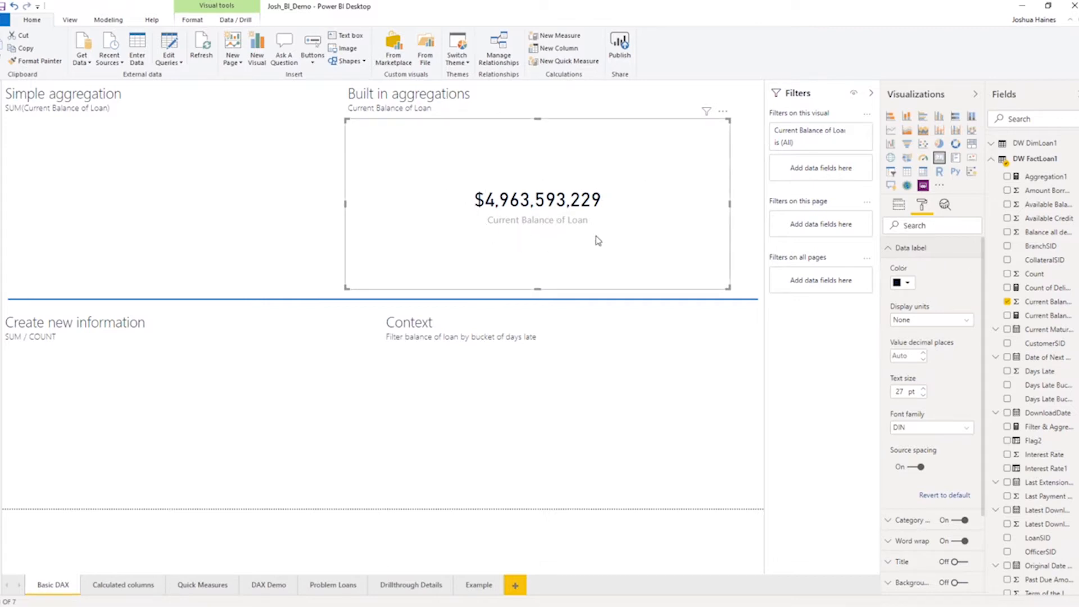
# Step: Try the Average and Minimum aggregations on the Current Balance of Loan card and return it to Sum
pyautogui.click(899, 212)
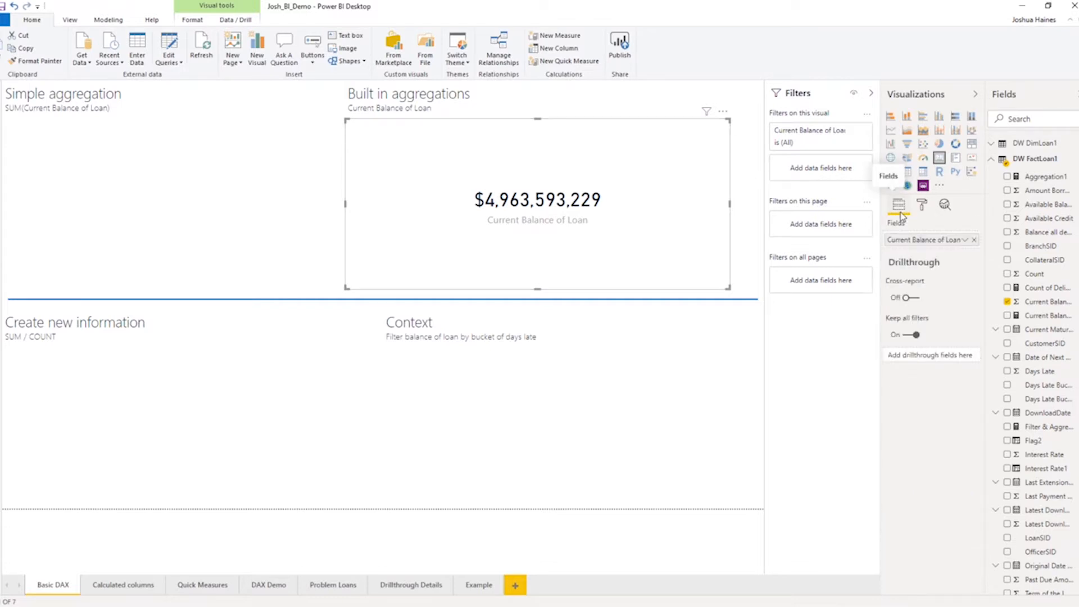
pyautogui.click(965, 240)
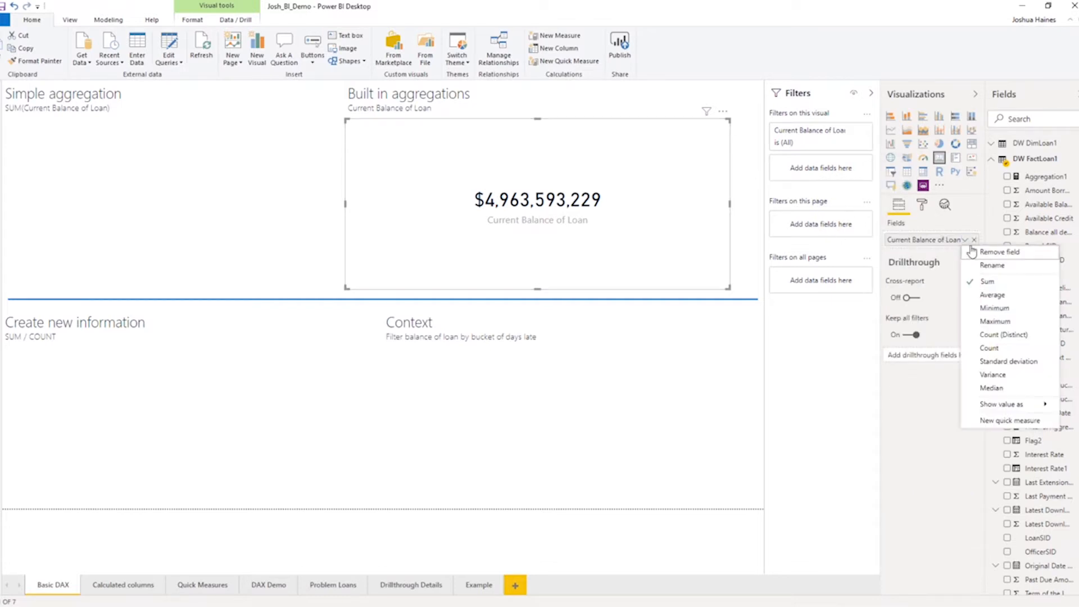
pyautogui.click(1005, 300)
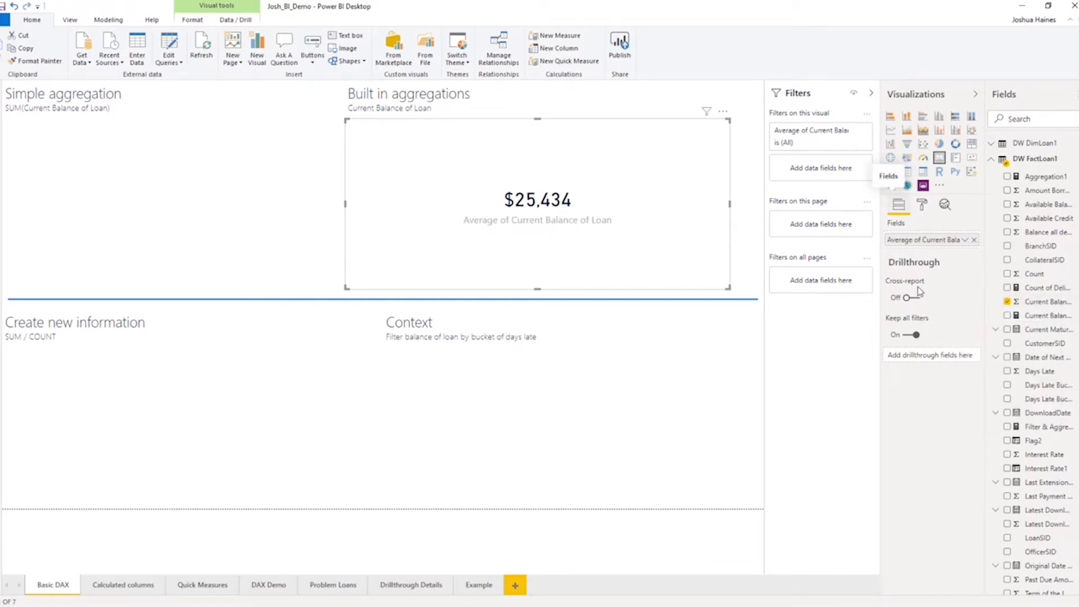
pyautogui.click(965, 241)
pyautogui.click(1006, 308)
pyautogui.click(965, 240)
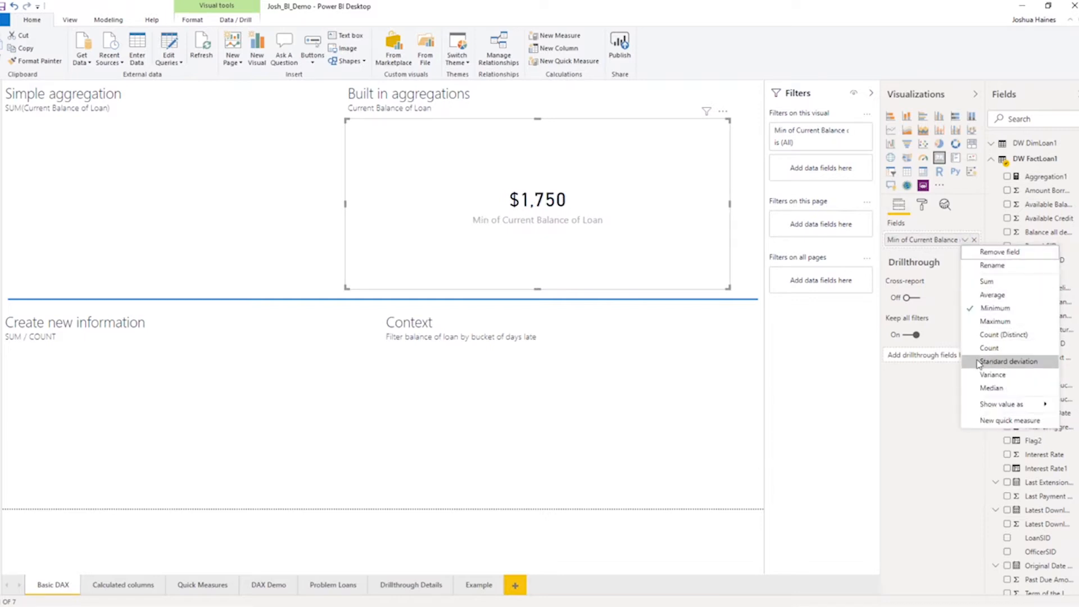
pyautogui.click(984, 283)
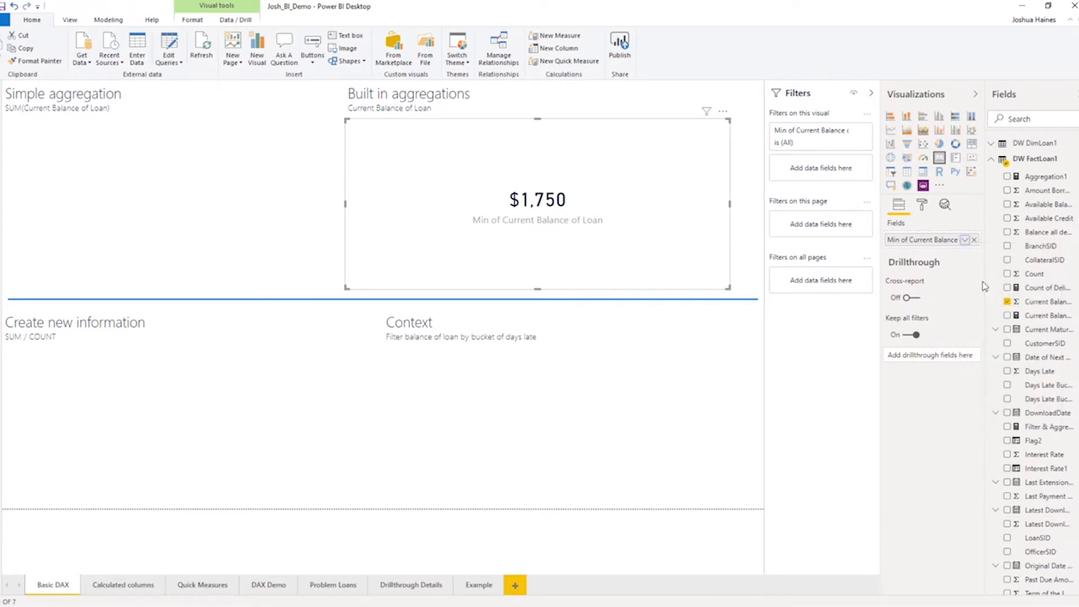
pyautogui.click(173, 164)
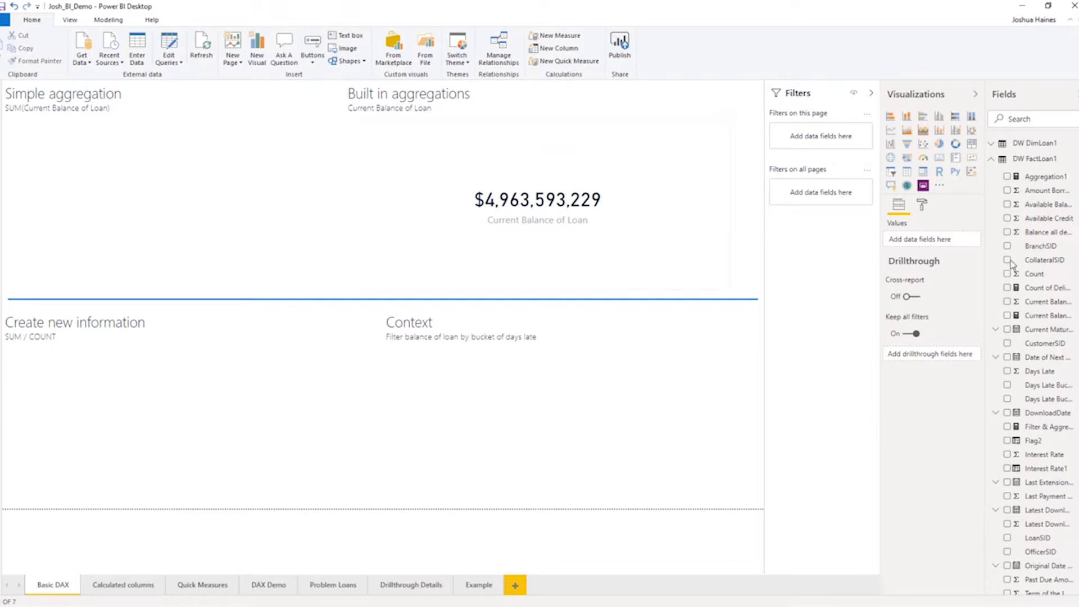
# Step: Create the measure Aggregation = SUM('DW FactLoan1'[Current Balance of Loan]) in the DW FactLoan1 table
pyautogui.rightClick(1033, 162)
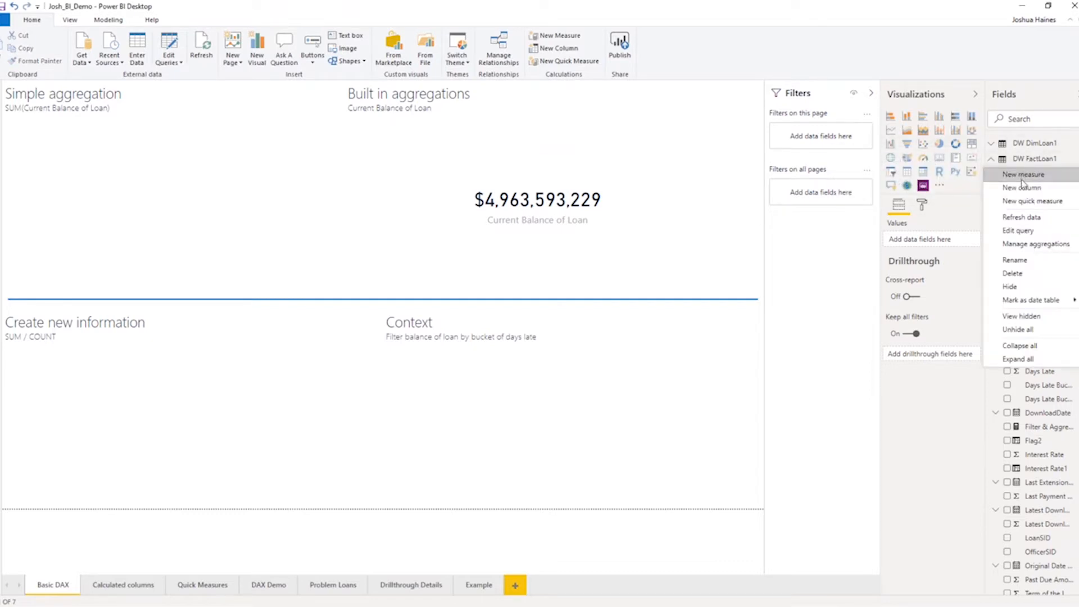
pyautogui.click(1021, 181)
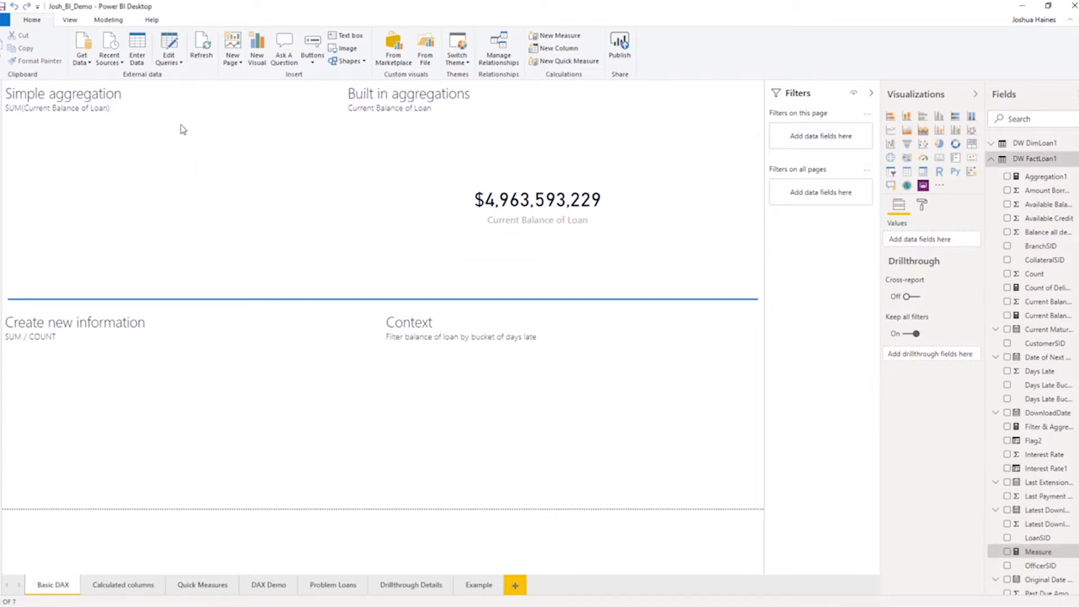
pyautogui.click(107, 94)
pyautogui.moveTo(86, 89); pyautogui.dragTo(62, 90)
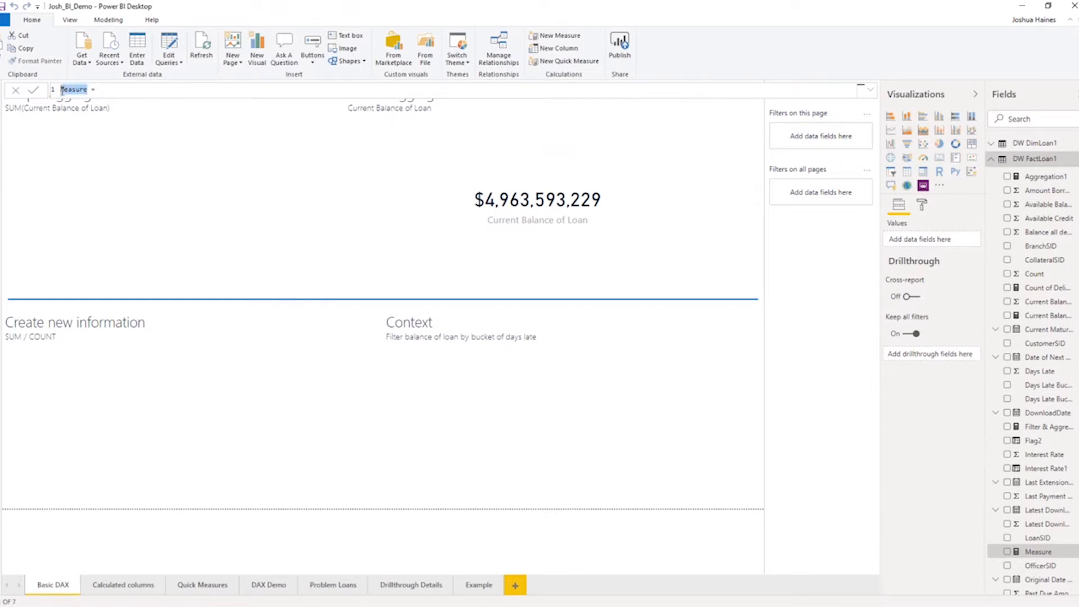
pyautogui.write('Aggre')
pyautogui.write('gation')
pyautogui.write('SUM')
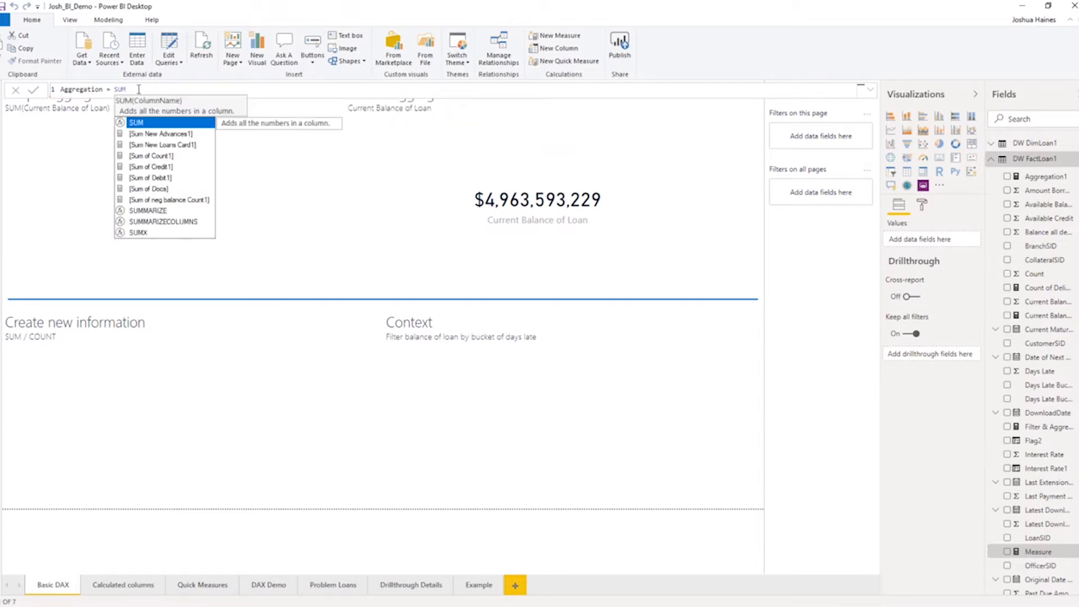
pyautogui.write('(current')
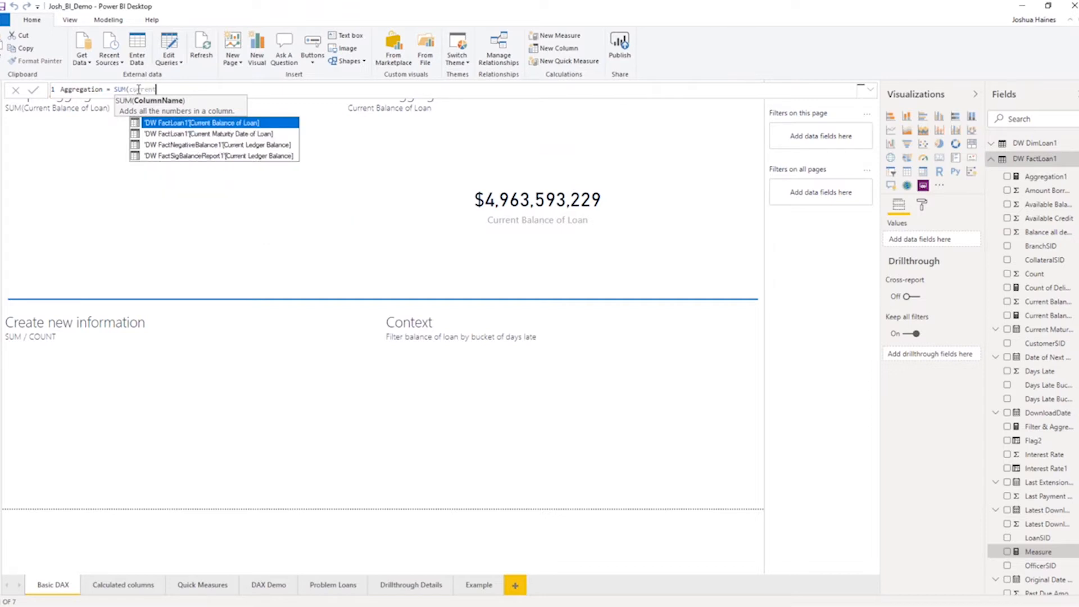
pyautogui.press('Tab')
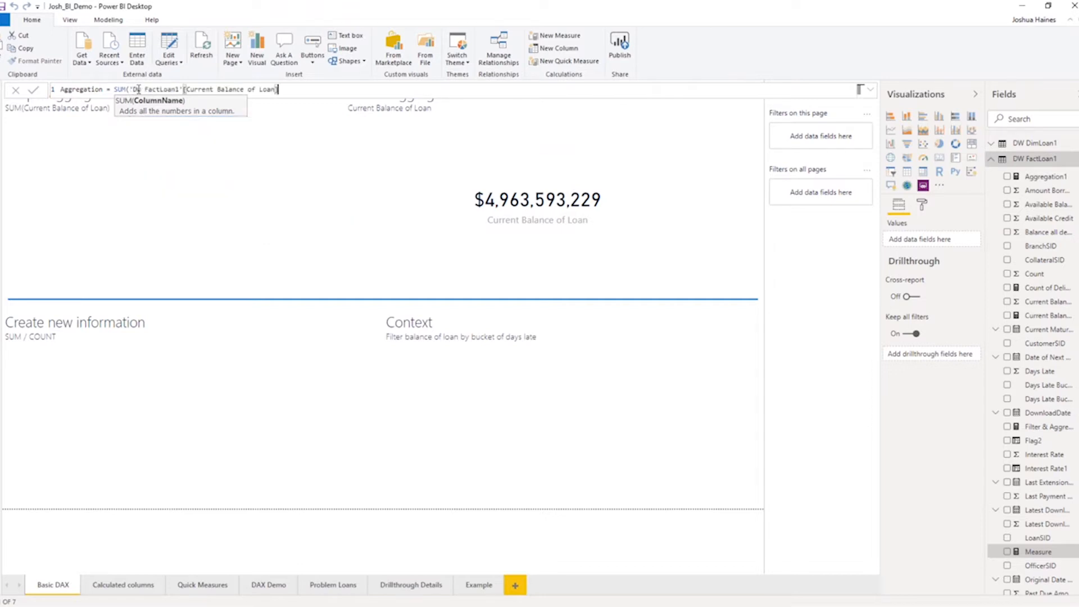
pyautogui.write(')')
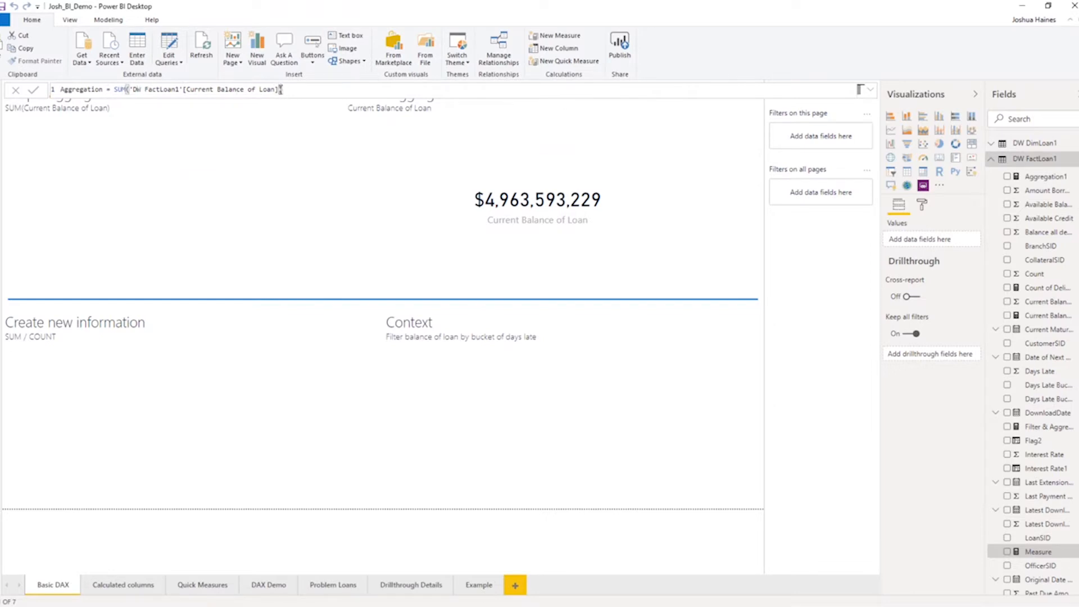
pyautogui.press('Return')
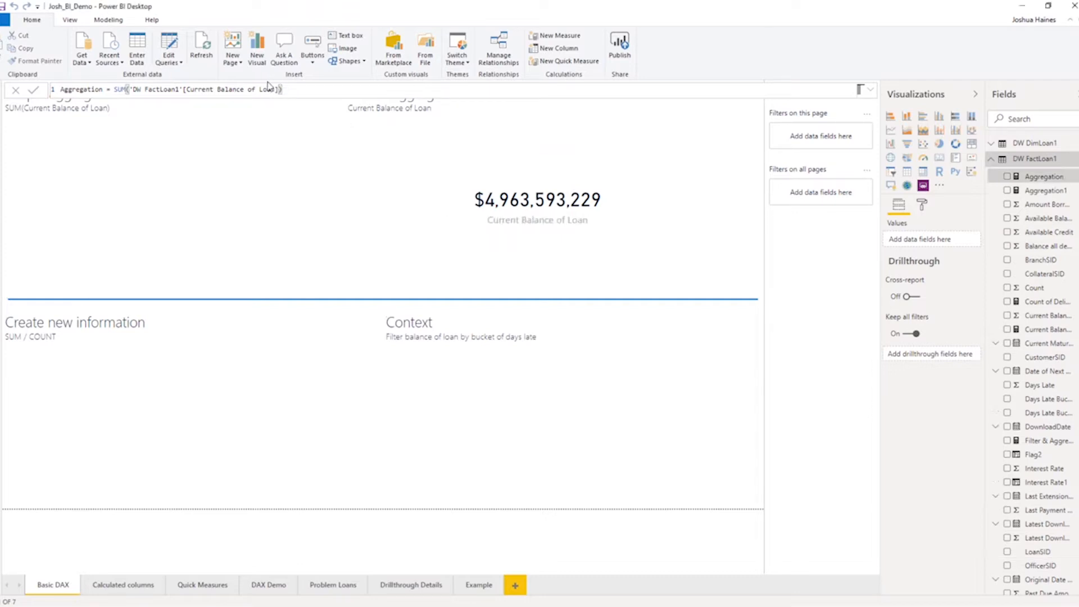
# Step: Add a card for the Aggregation measure beneath "Simple aggregation", with display units set to None, and widen it
pyautogui.click(1007, 177)
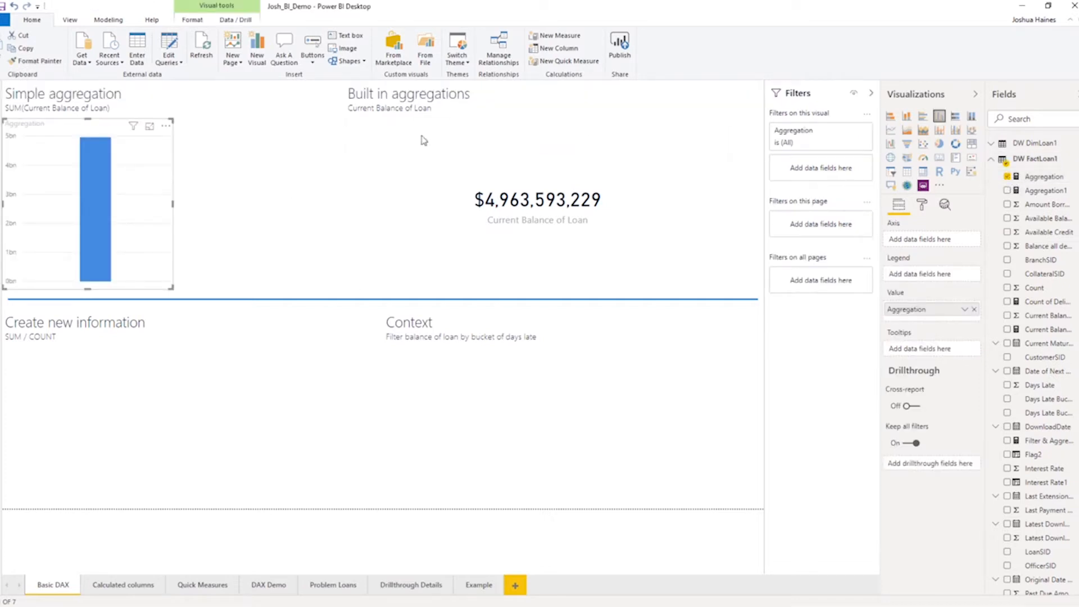
pyautogui.click(939, 157)
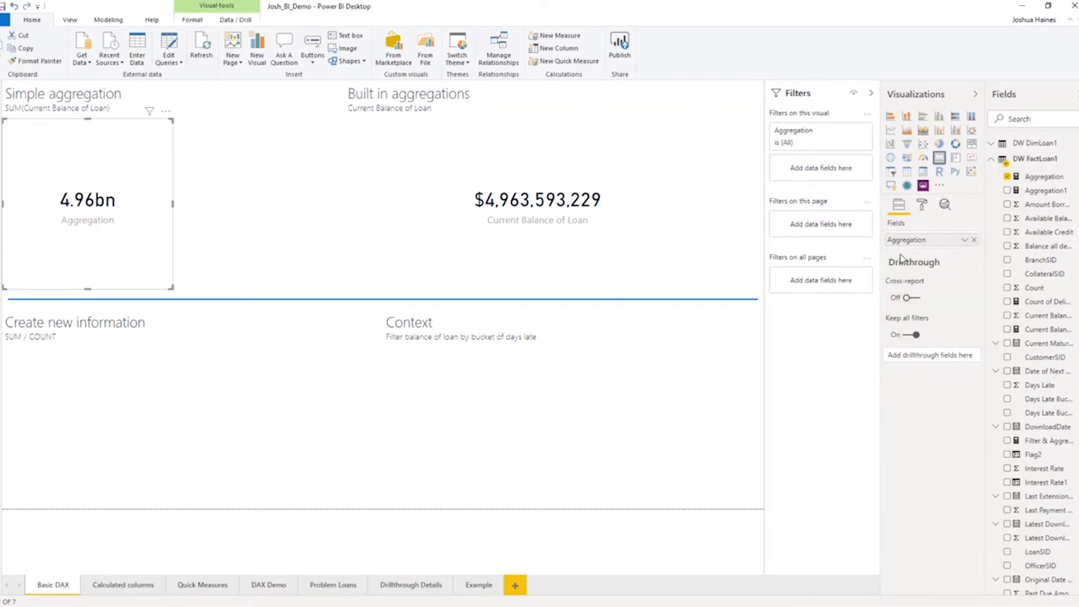
pyautogui.click(922, 205)
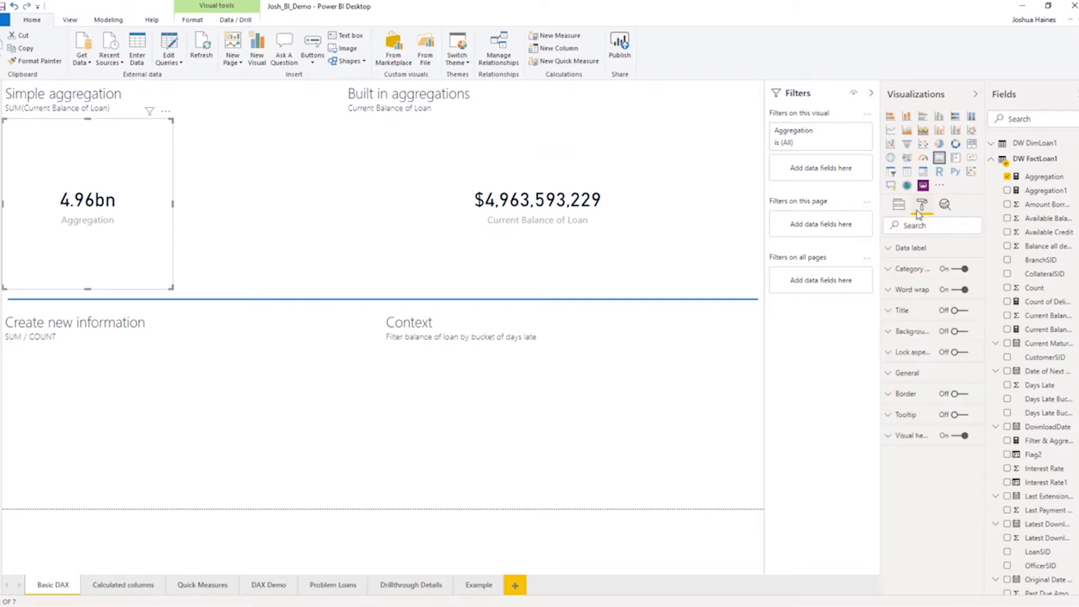
pyautogui.click(893, 250)
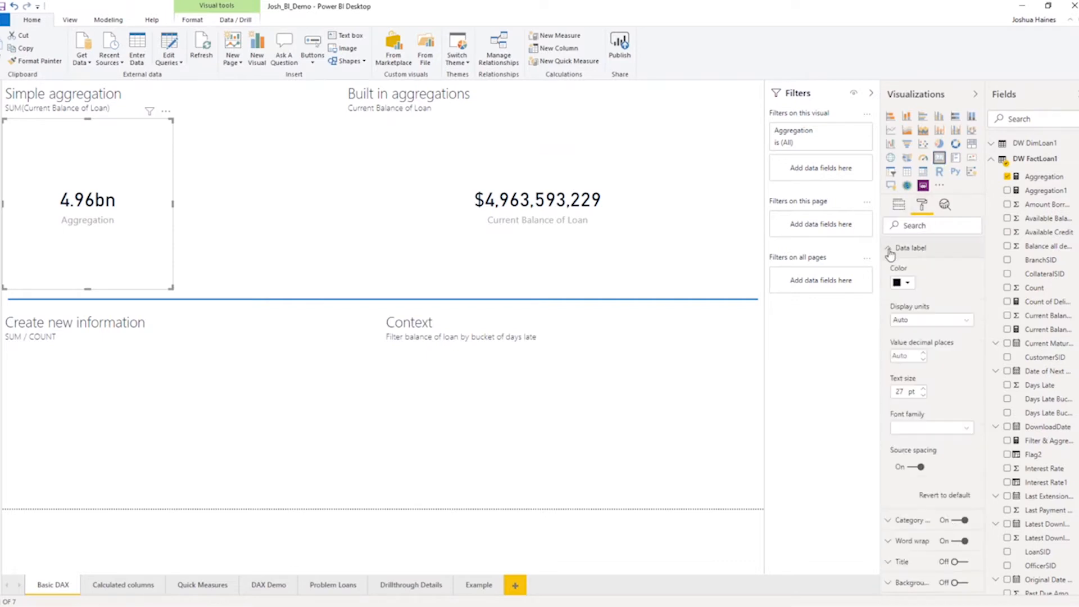
pyautogui.click(921, 321)
pyautogui.click(913, 346)
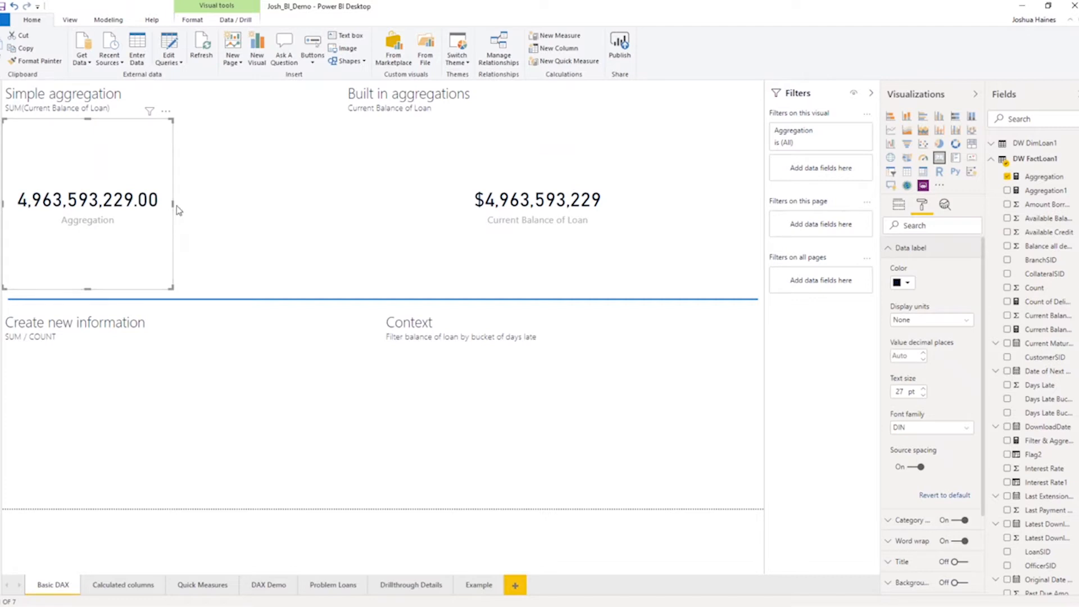
pyautogui.moveTo(173, 204); pyautogui.dragTo(297, 208)
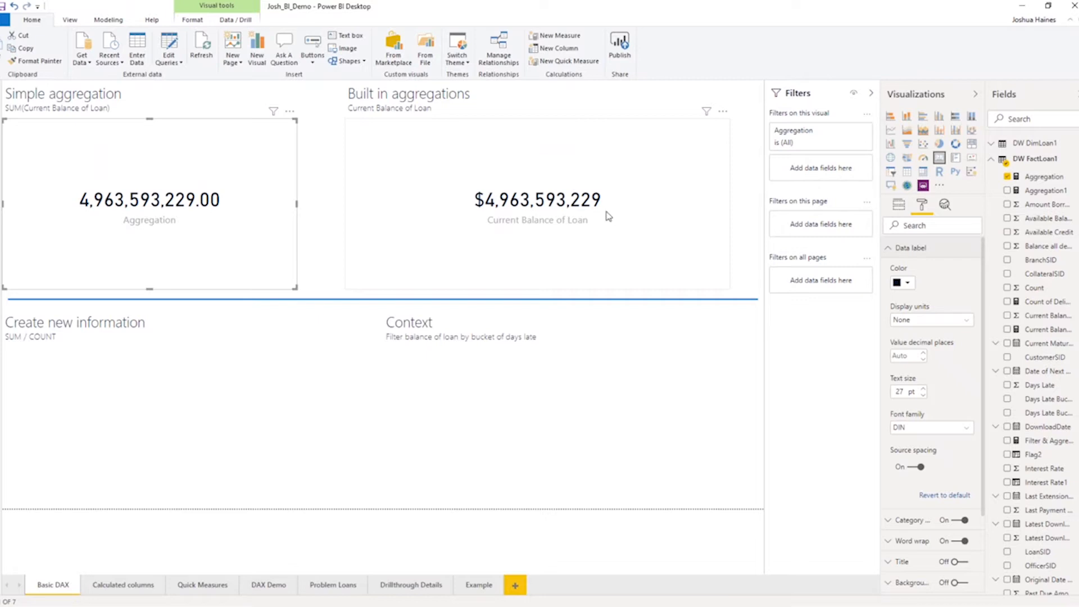
# Step: Change the aggregation of the Current Balance of Loan card to Average
pyautogui.click(557, 163)
pyautogui.click(899, 207)
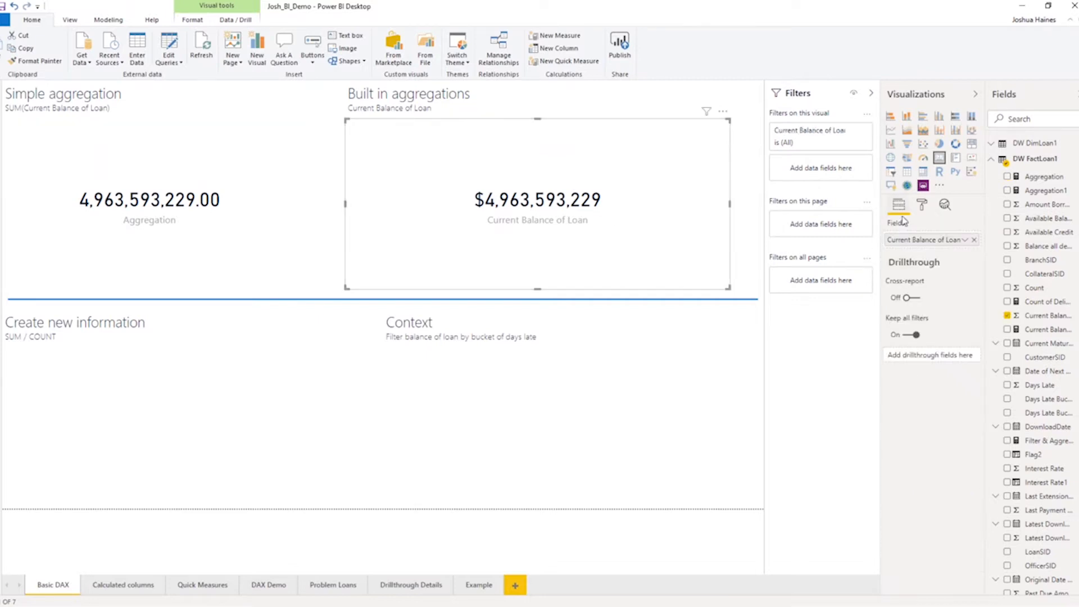
pyautogui.click(964, 240)
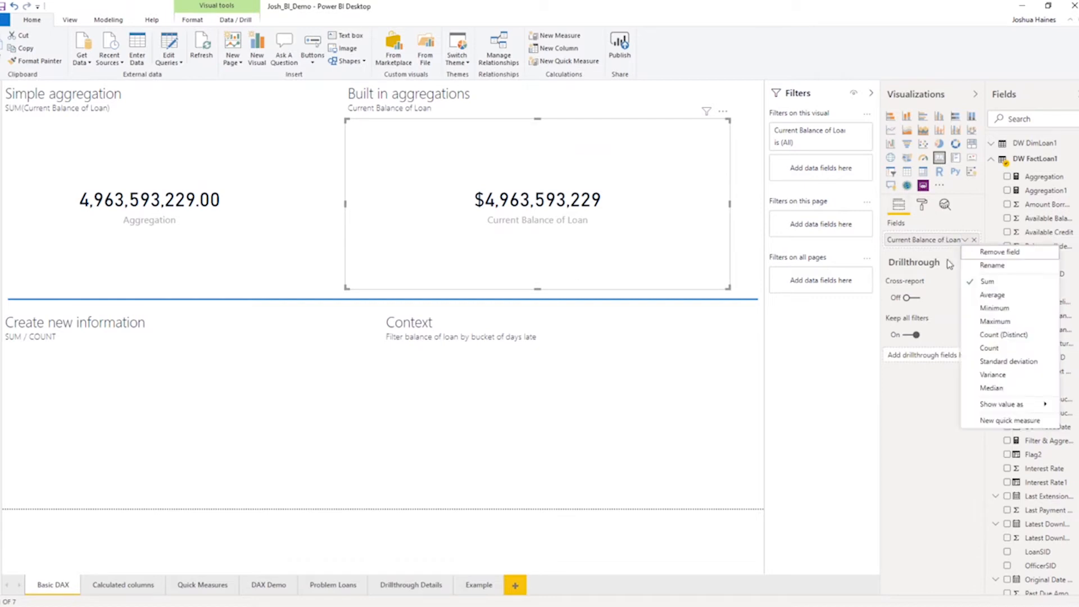
pyautogui.click(977, 296)
# Step: Examine which field options the Aggregation measure offers on its card, for comparison with the built-in aggregations
pyautogui.click(229, 146)
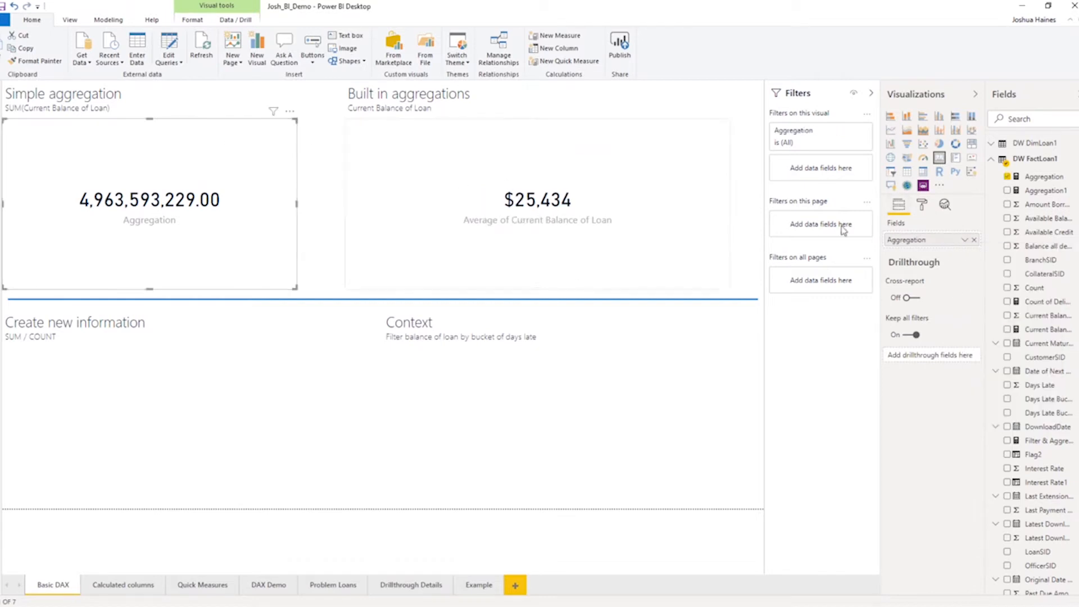
pyautogui.click(964, 240)
pyautogui.click(965, 241)
pyautogui.click(967, 240)
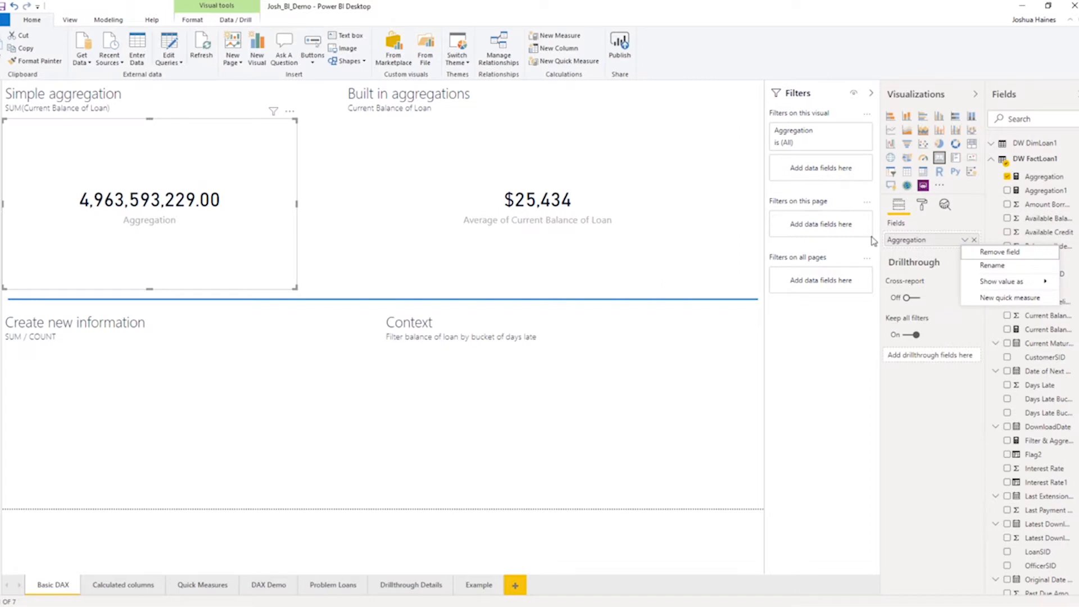
pyautogui.click(964, 240)
pyautogui.click(964, 241)
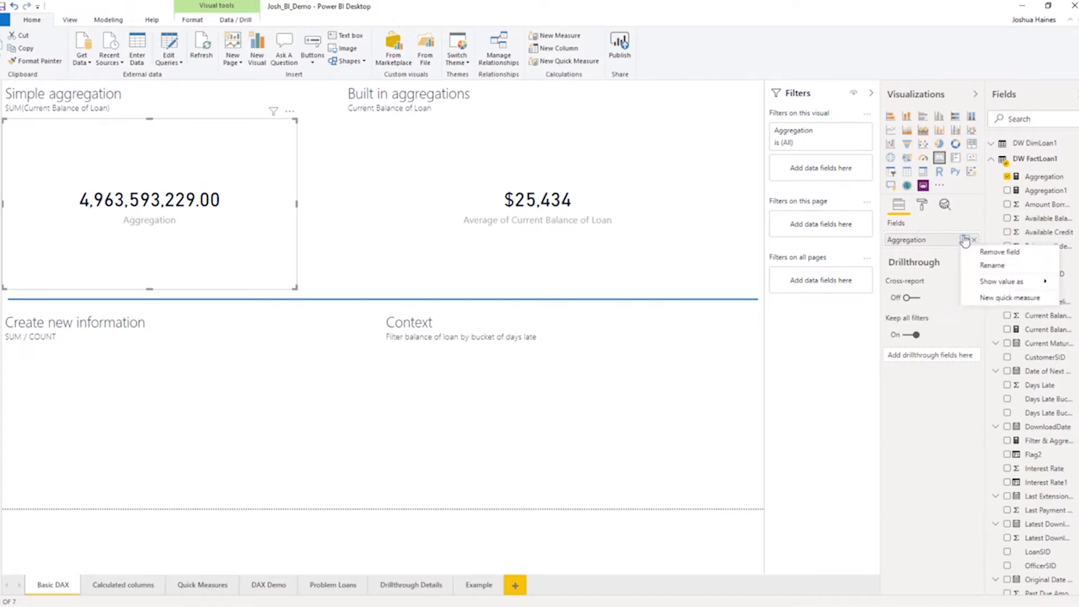
# Step: Change the Aggregation measure's formula to AVERAGE('DW FactLoan1'[Current Balance of Loan])
pyautogui.click(1042, 178)
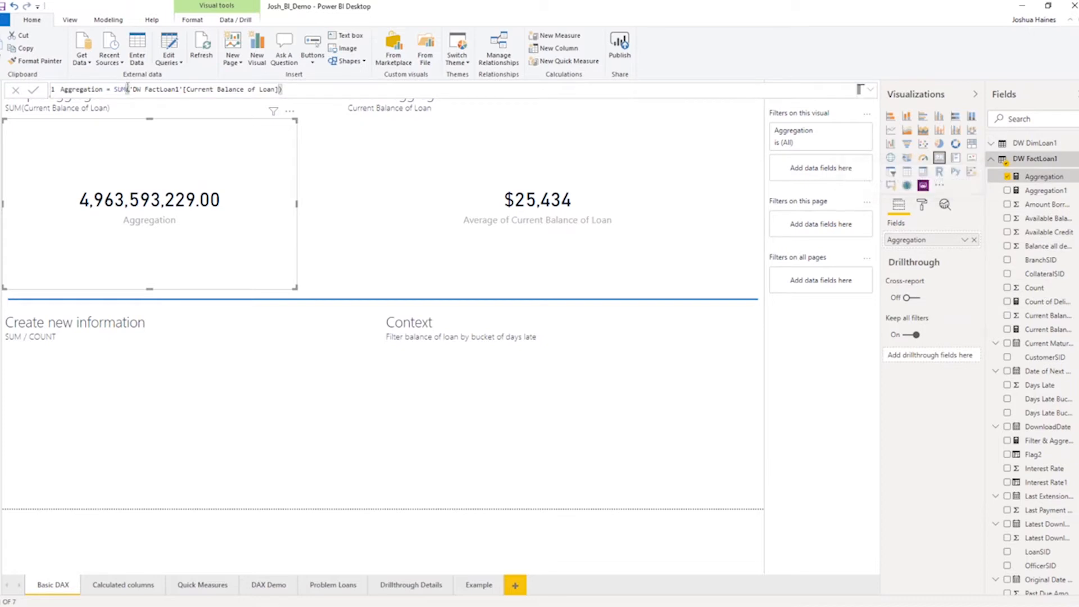
pyautogui.press('BackSpace')
pyautogui.press('BackSpace')
pyautogui.press('BackSpace')
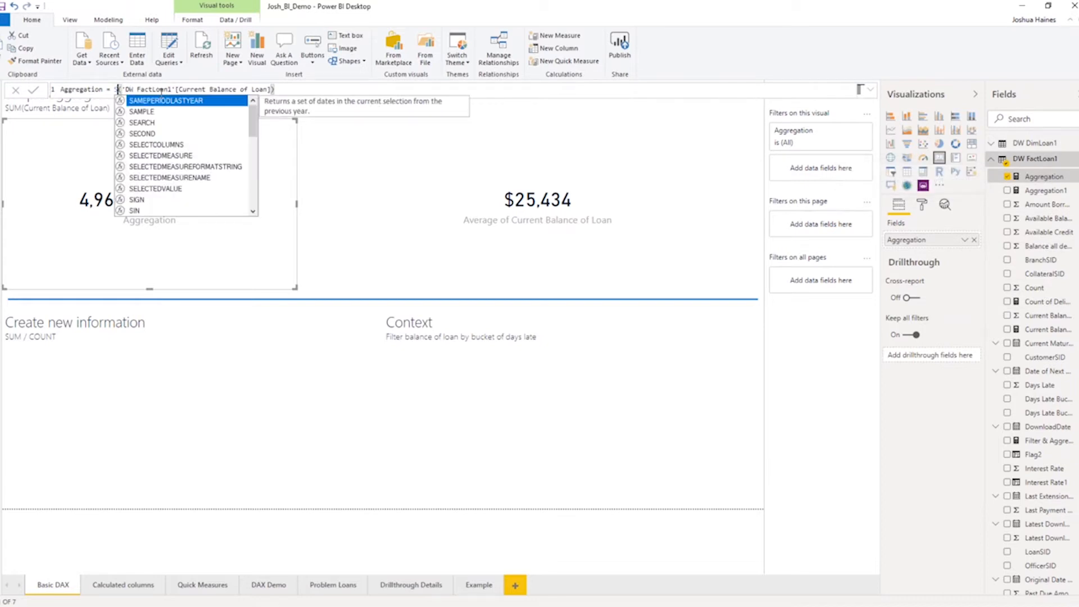
pyautogui.write('Average')
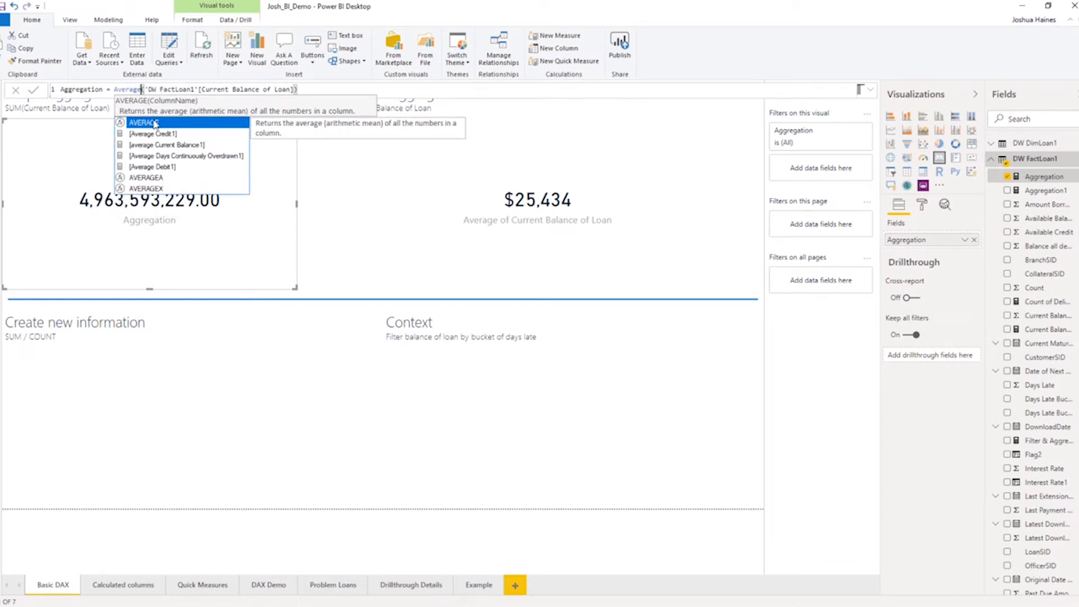
pyautogui.click(144, 125)
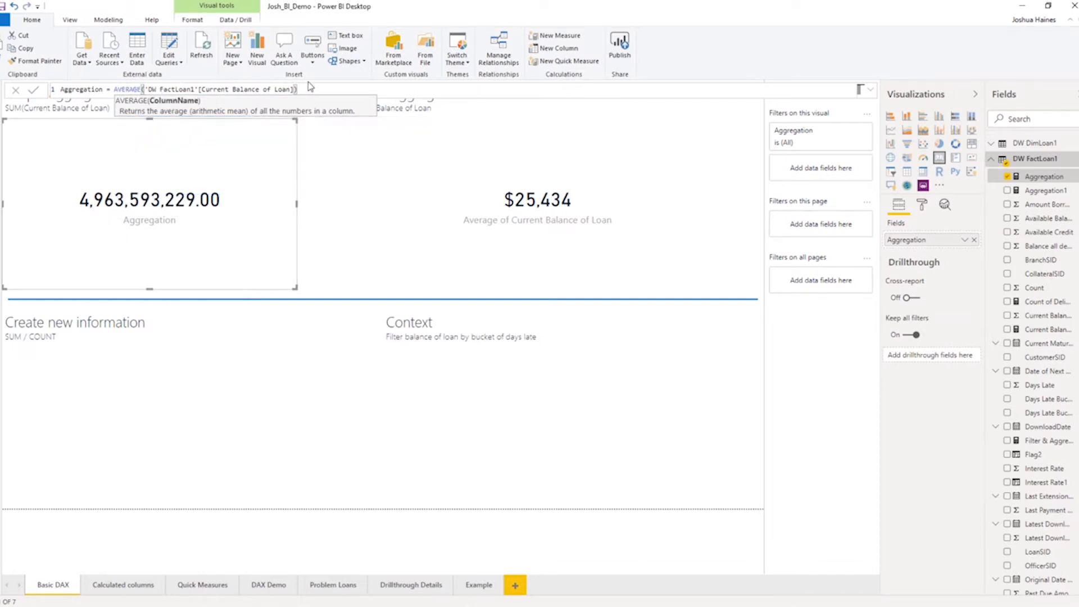
pyautogui.press('Return')
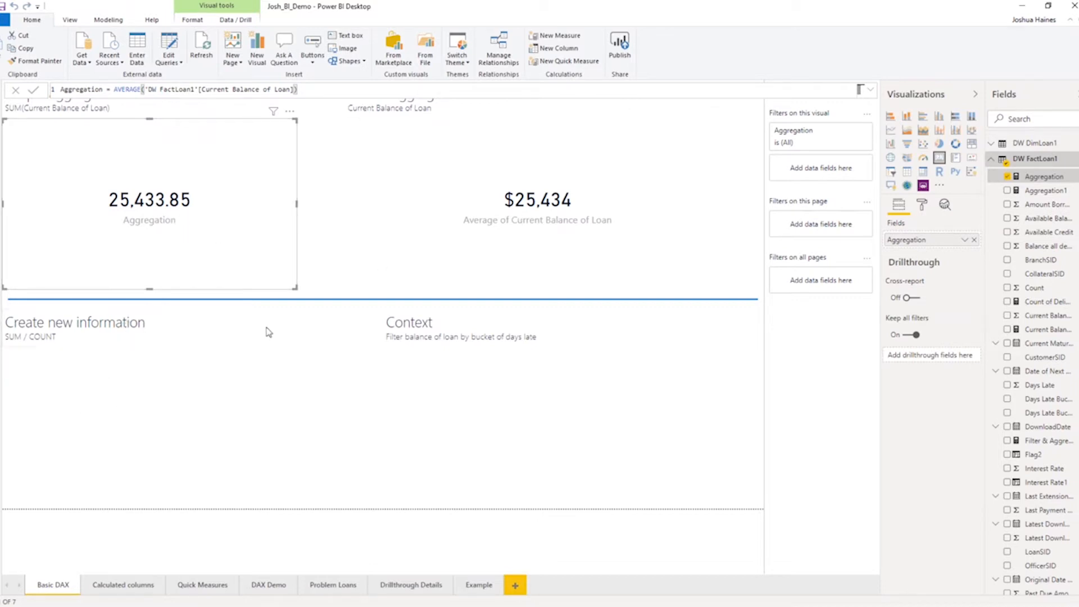
# Step: Start a new measure named Aggregation Again in the DW FactLoan1 table with SUM('DW FactLoan1'[Current Balance of Loan])
pyautogui.click(1073, 177)
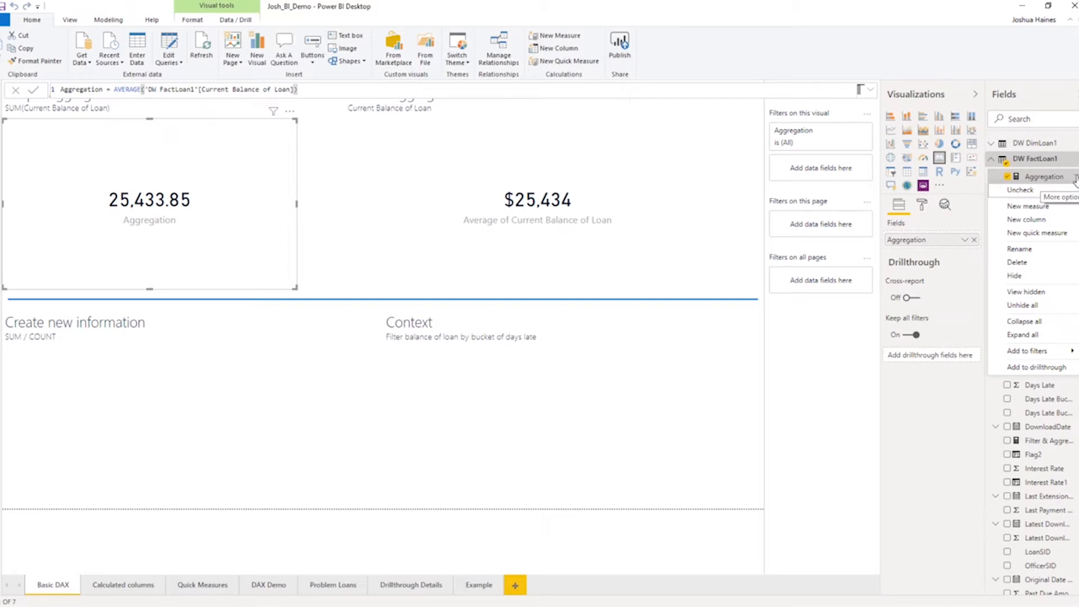
pyautogui.rightClick(1031, 159)
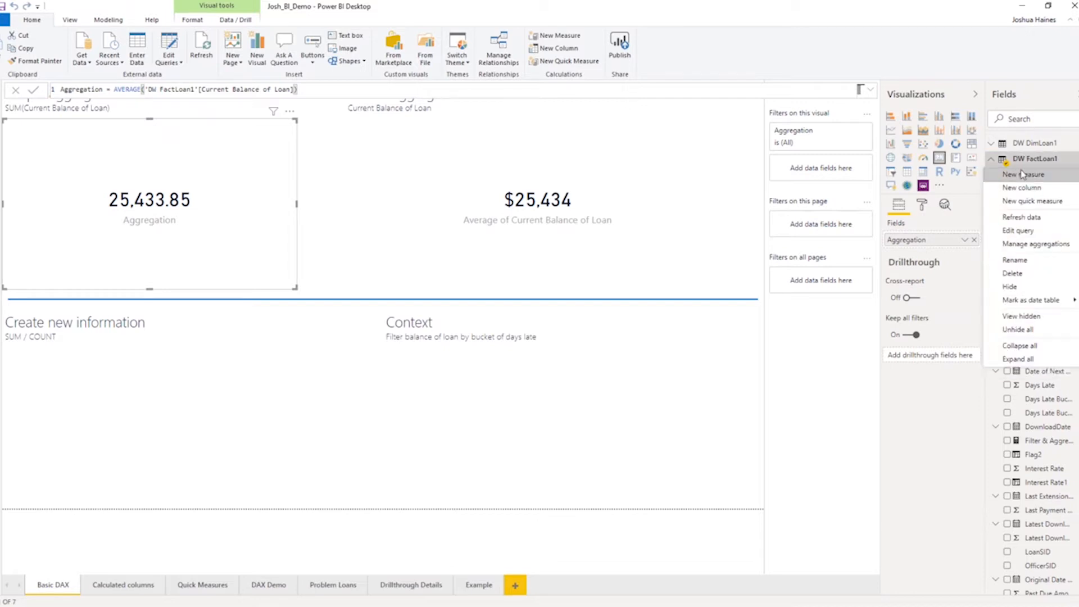
pyautogui.click(1029, 175)
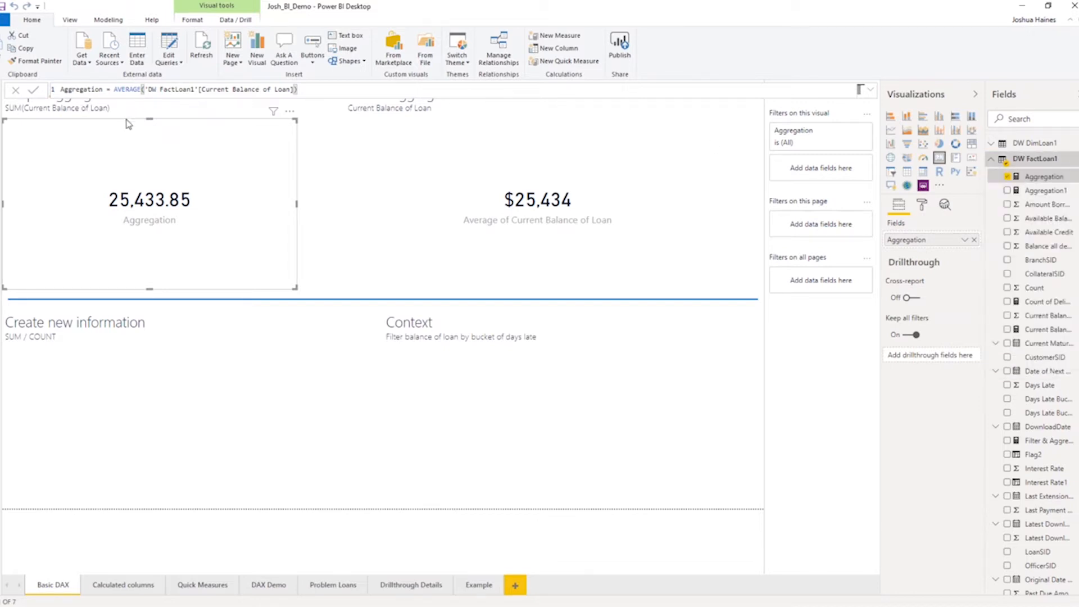
pyautogui.click(86, 90)
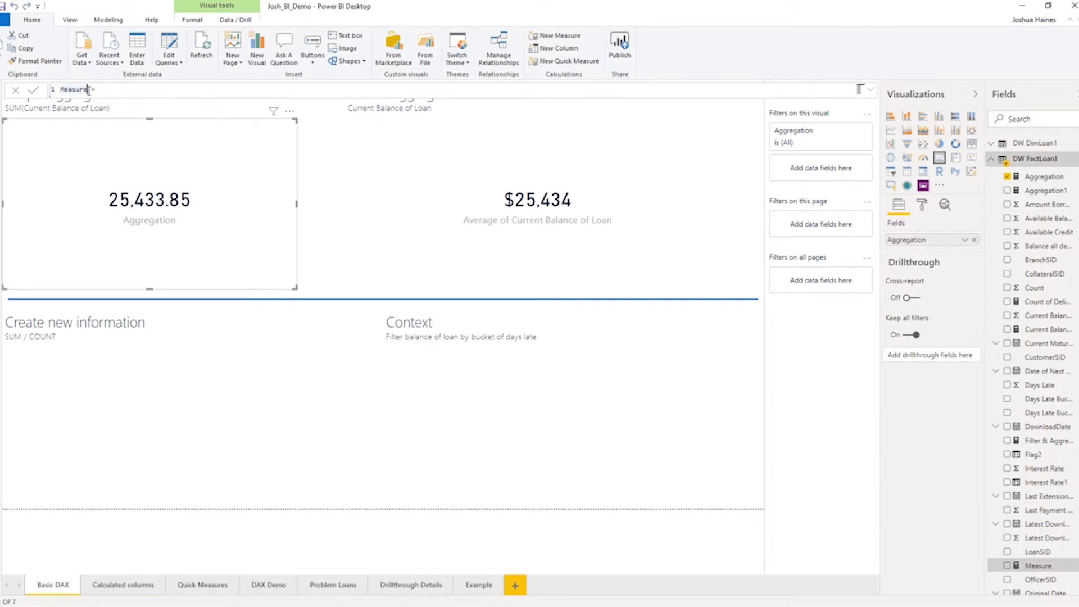
pyautogui.moveTo(88, 90); pyautogui.dragTo(59, 94)
pyautogui.write('Aggregation')
pyautogui.write('Sum(current')
pyautogui.press('Tab')
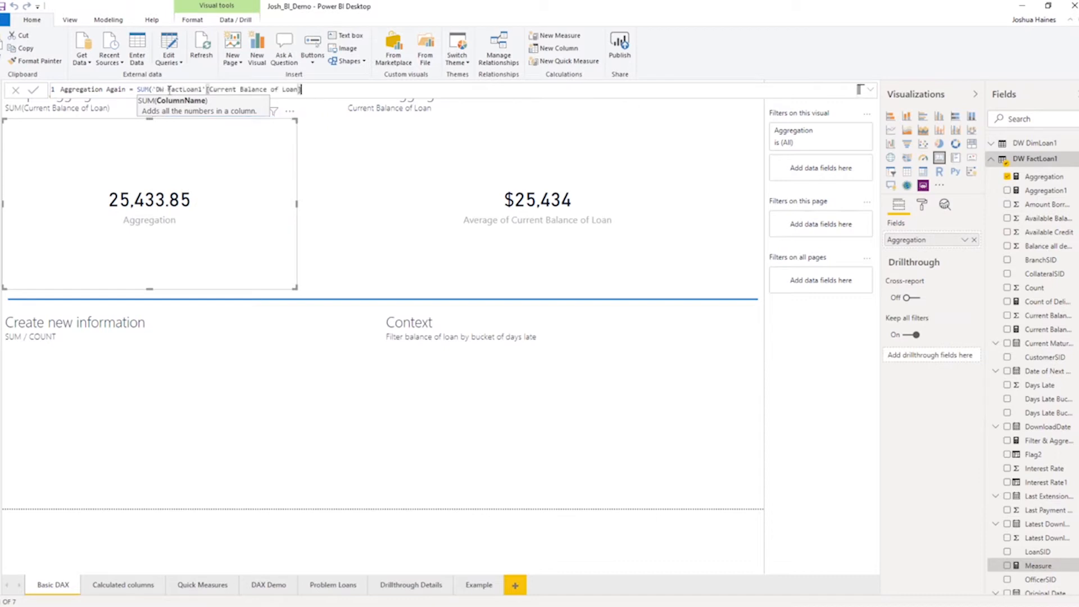
pyautogui.write(')')
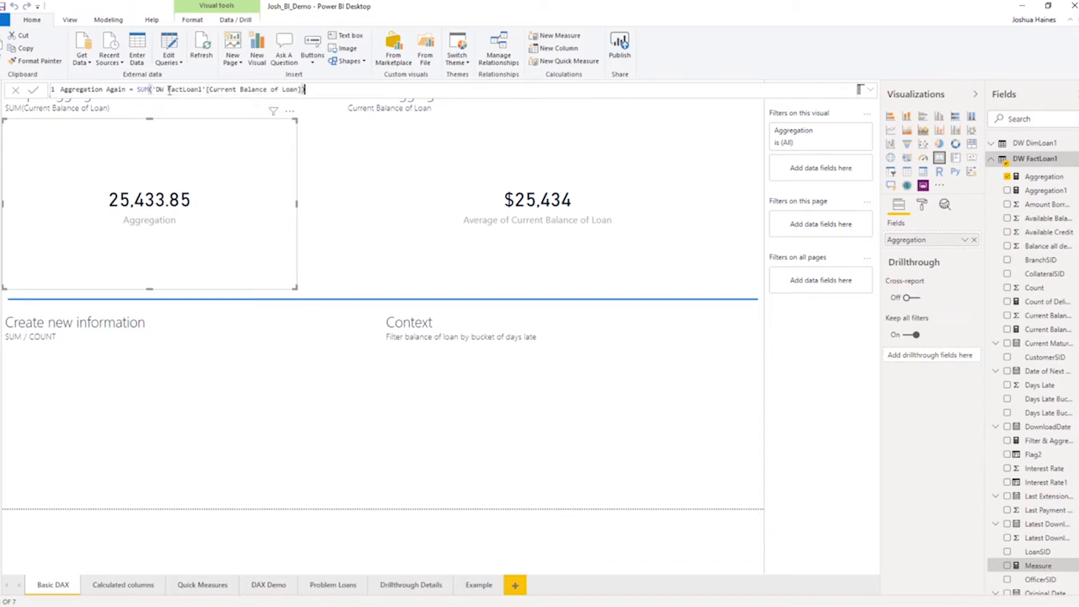
# Step: Divide the sum in Aggregation Again by COUNT('DW FactLoan1'[Current Balance of Loan]) and commit the measure
pyautogui.write('/count')
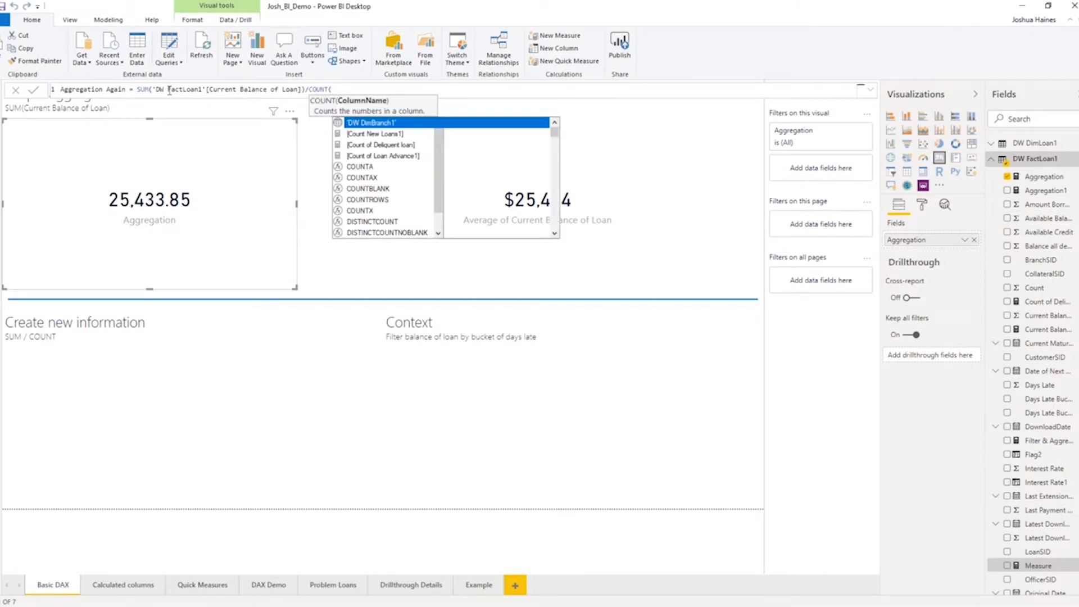
pyautogui.write('(curren')
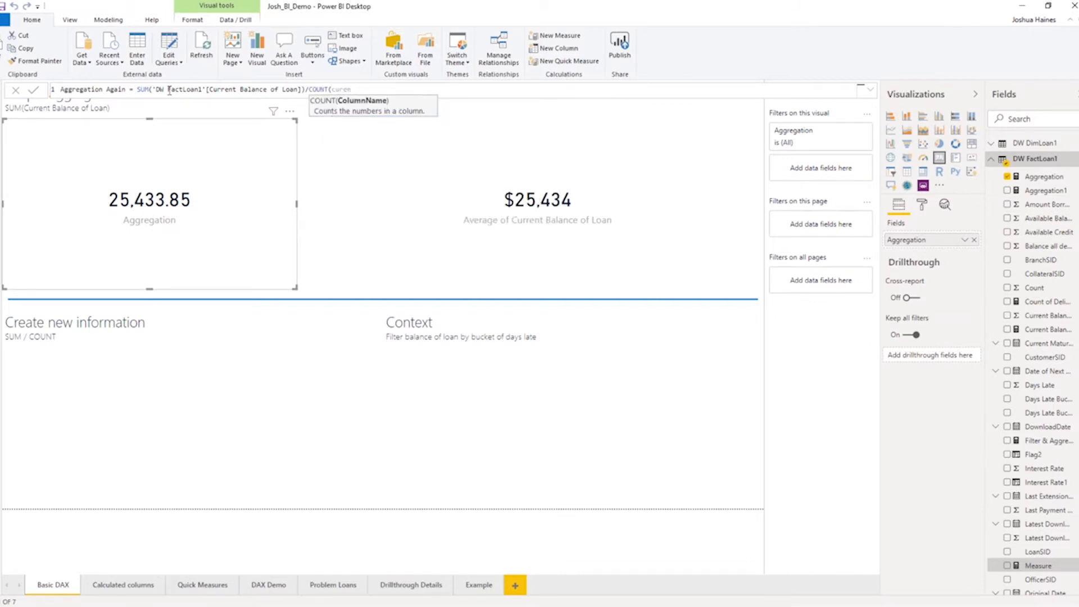
pyautogui.write('t')
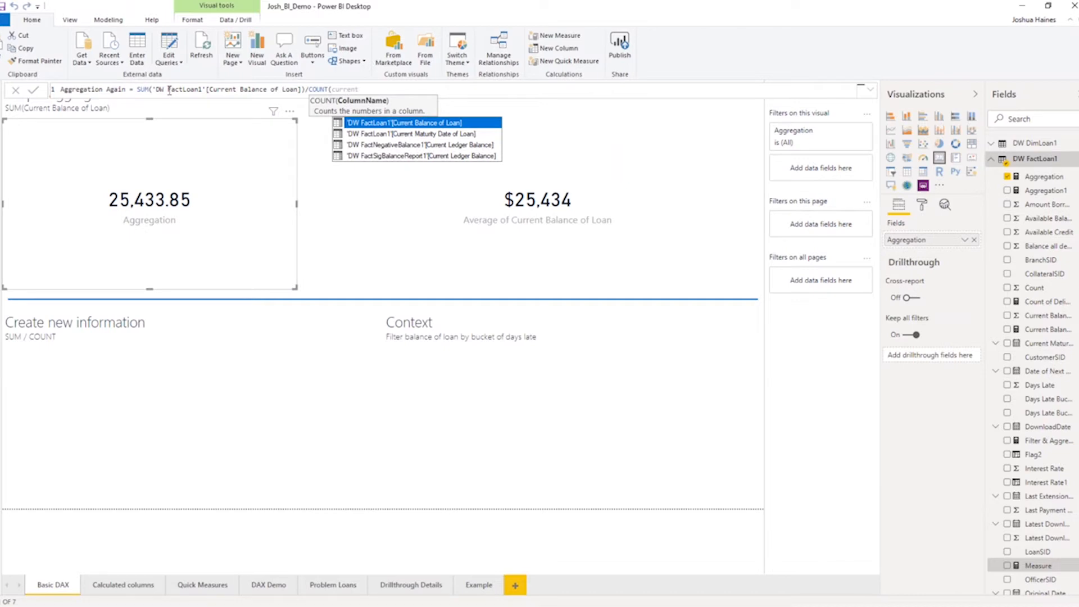
pyautogui.press('Tab')
pyautogui.write(')')
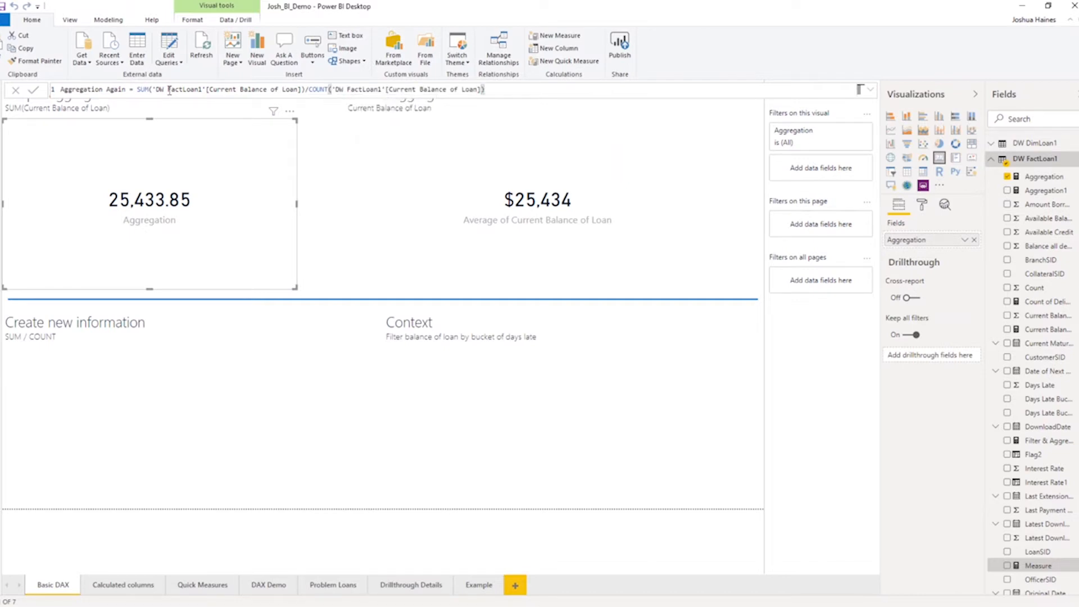
pyautogui.press('Return')
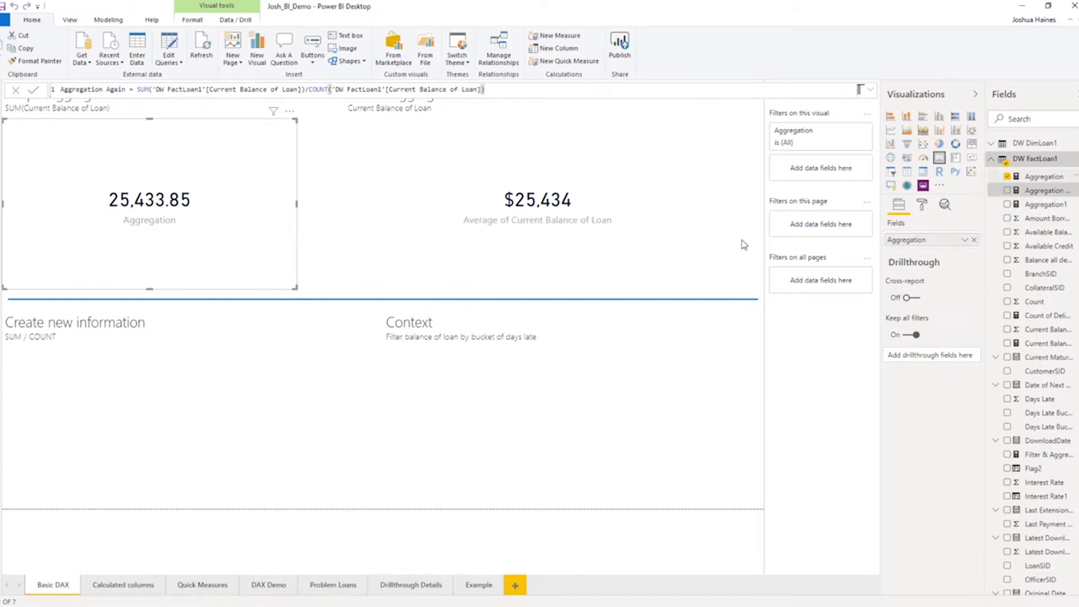
# Step: Add a card for Aggregation Again beneath "Create new information", enlarge it slightly, and show the measure's formula
pyautogui.click(666, 330)
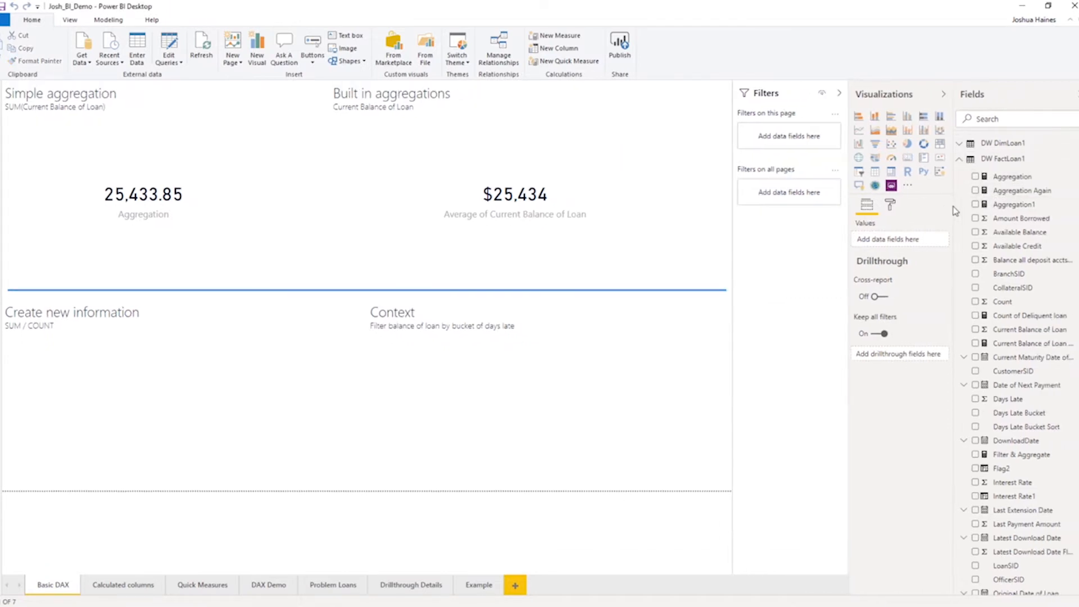
pyautogui.click(983, 191)
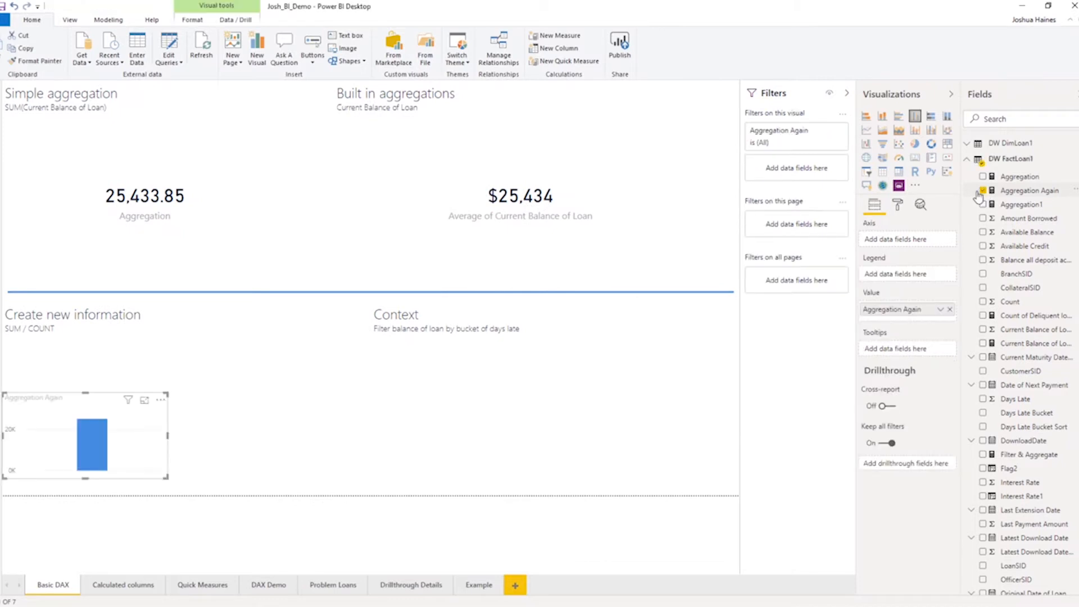
pyautogui.click(916, 159)
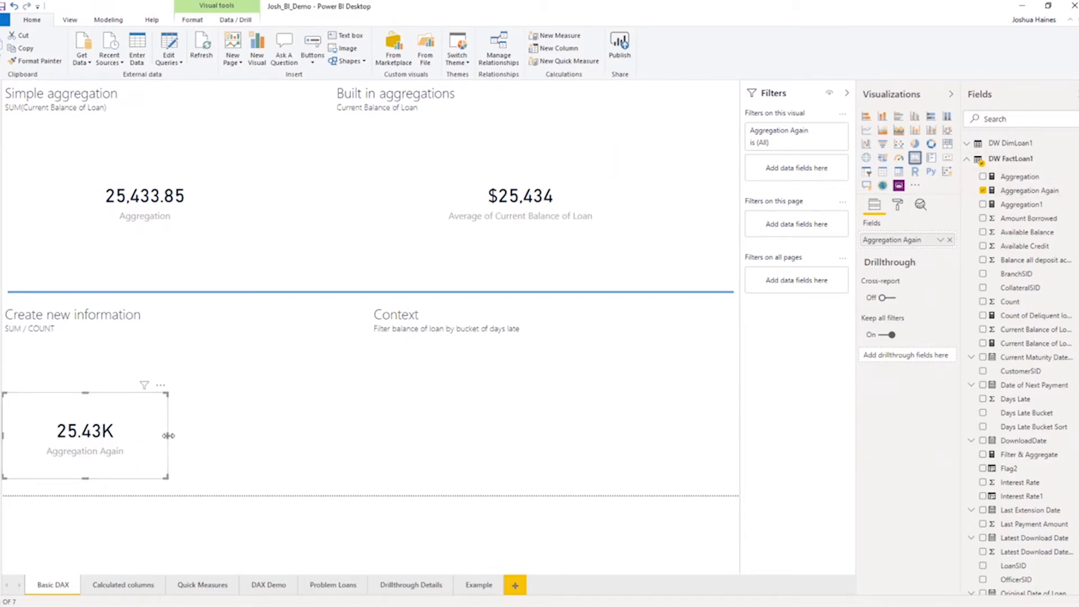
pyautogui.moveTo(168, 436); pyautogui.dragTo(212, 437)
pyautogui.moveTo(108, 392); pyautogui.dragTo(107, 377)
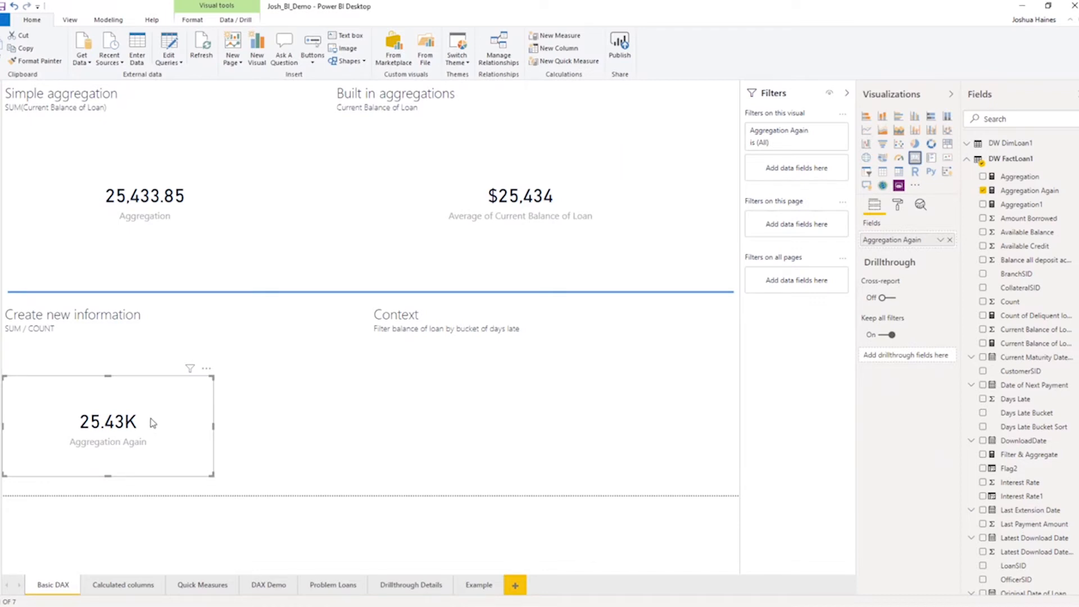
pyautogui.click(1048, 190)
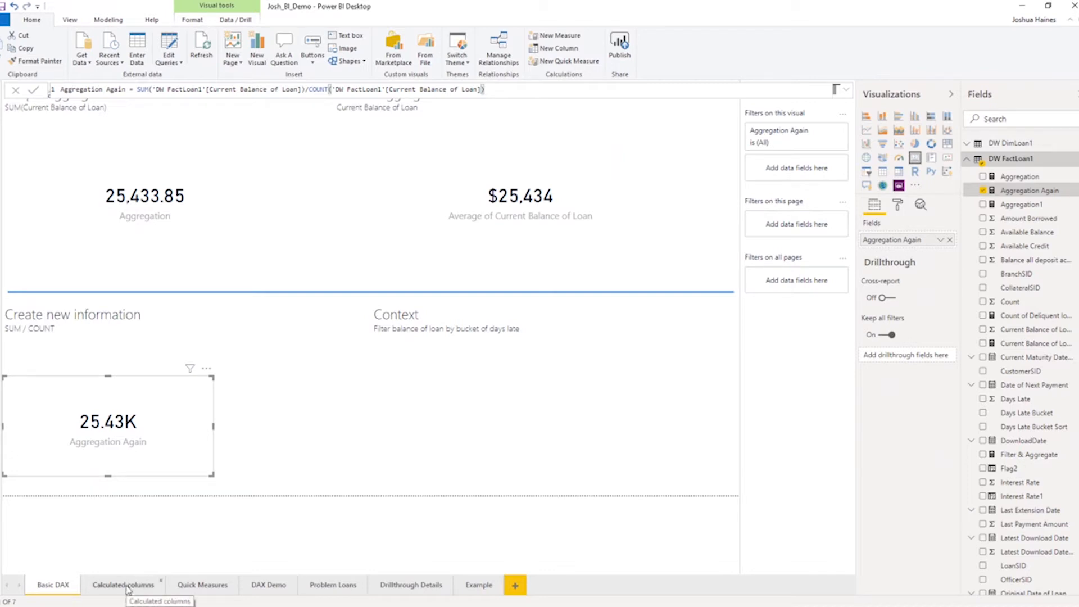
# Step: On the Quick Measures page, add a line chart of Current Balance of Loan by Original Date of Loan
pyautogui.click(193, 591)
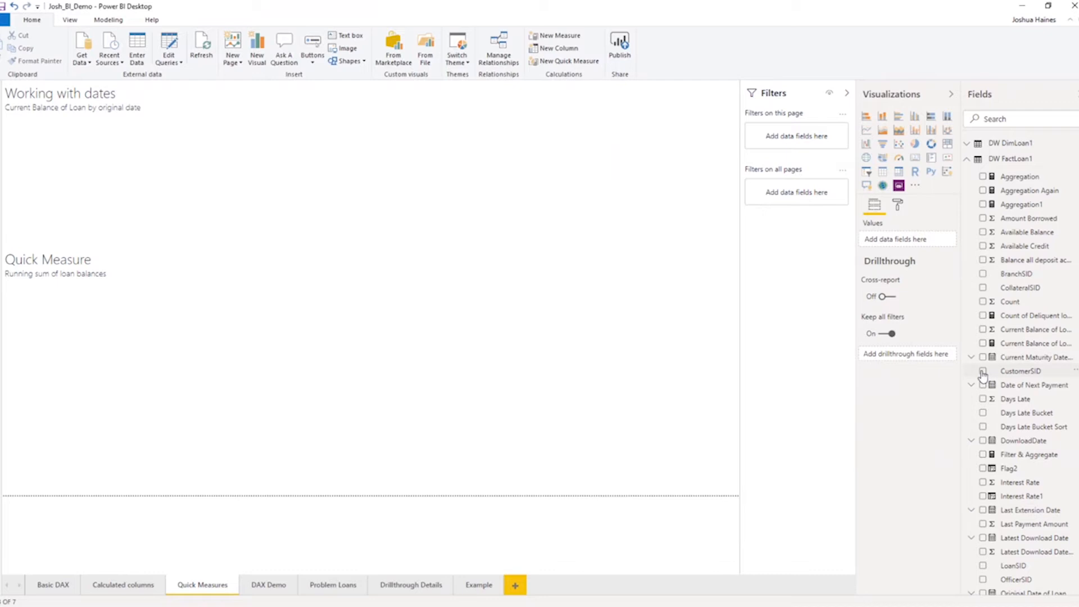
pyautogui.click(983, 330)
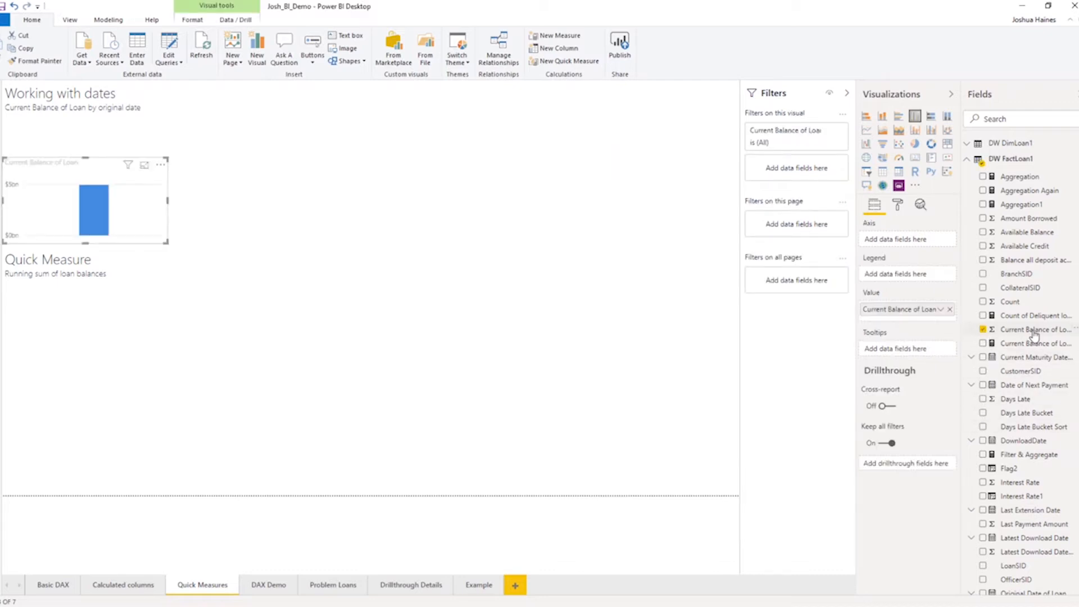
pyautogui.scroll(-2, 996, 508)
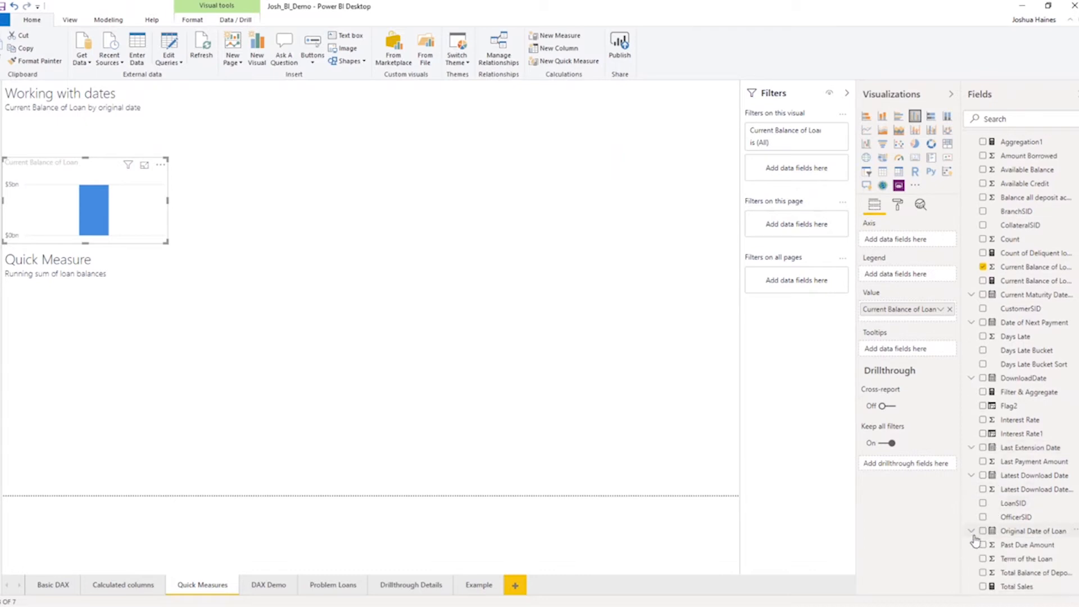
pyautogui.click(982, 532)
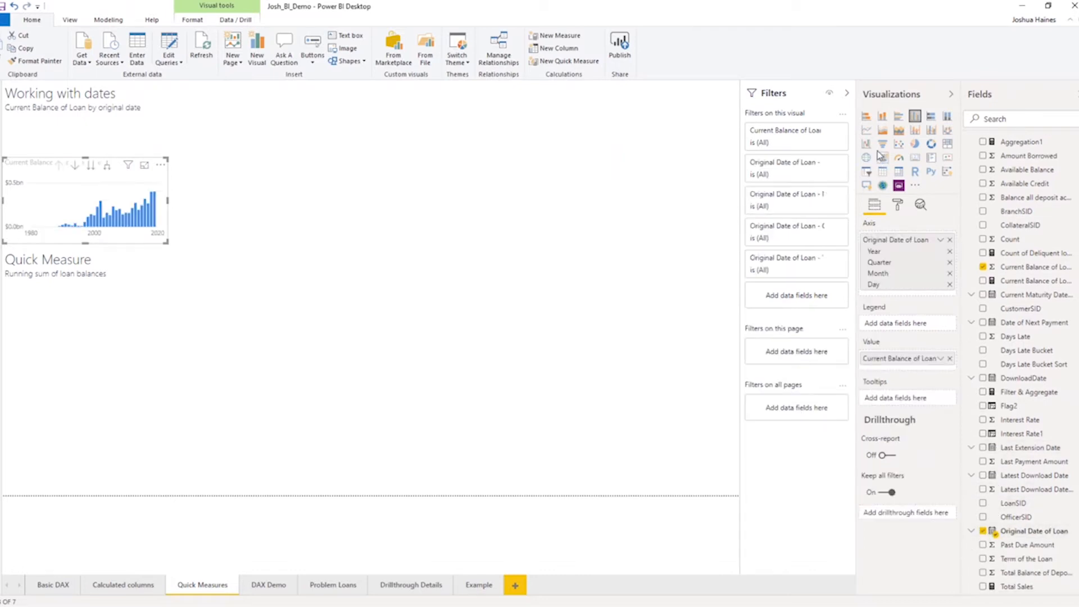
pyautogui.click(866, 130)
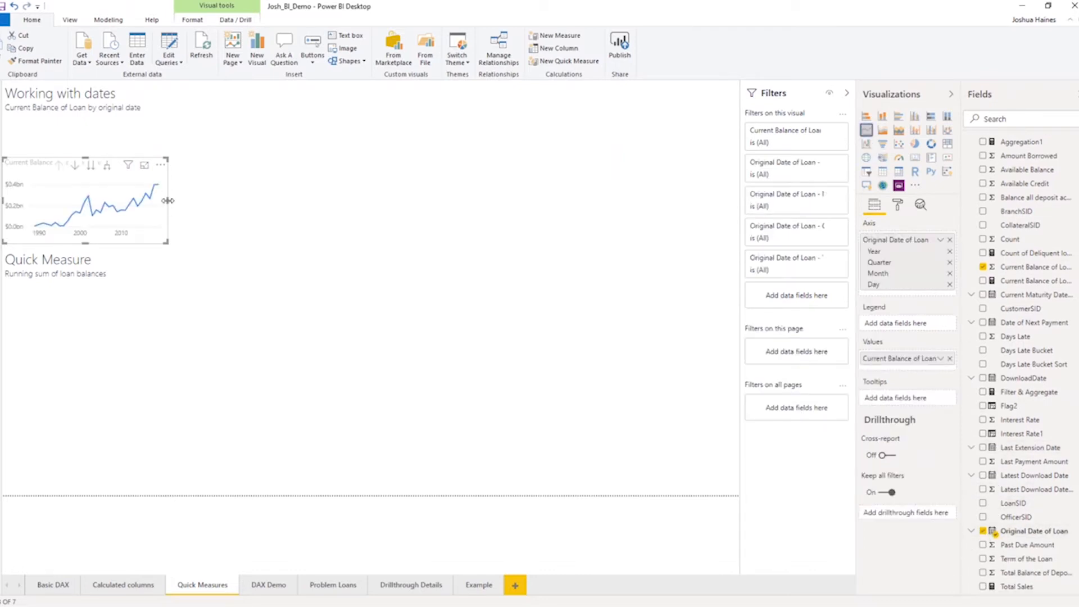
# Step: Stretch the line chart across the page beneath "Working with dates" and plot its axis by Original Date of Loan instead of the date hierarchy
pyautogui.moveTo(168, 200); pyautogui.dragTo(711, 212)
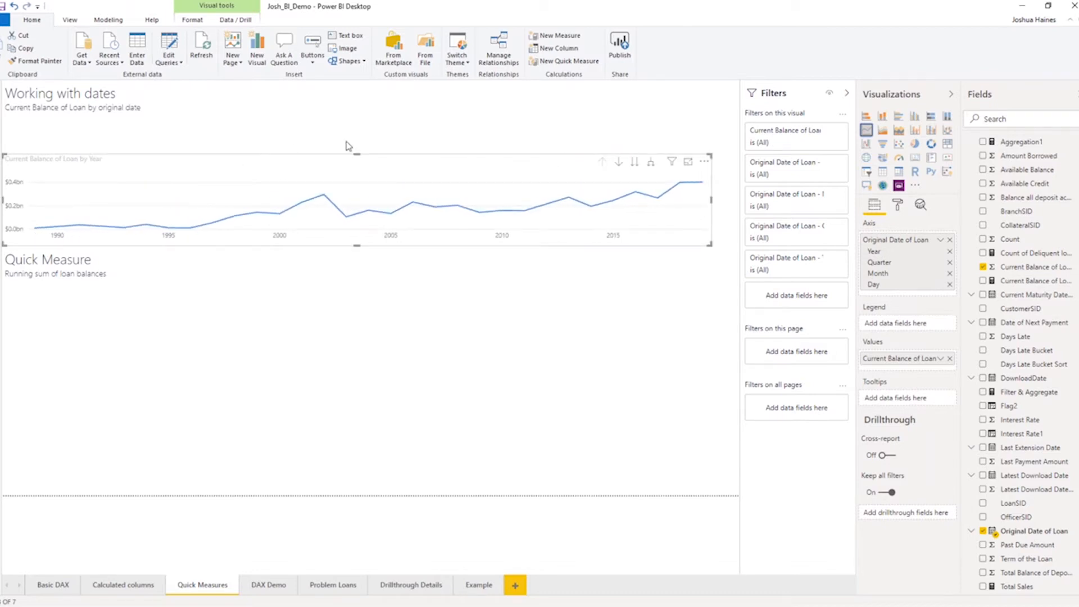
pyautogui.moveTo(359, 154); pyautogui.dragTo(357, 107)
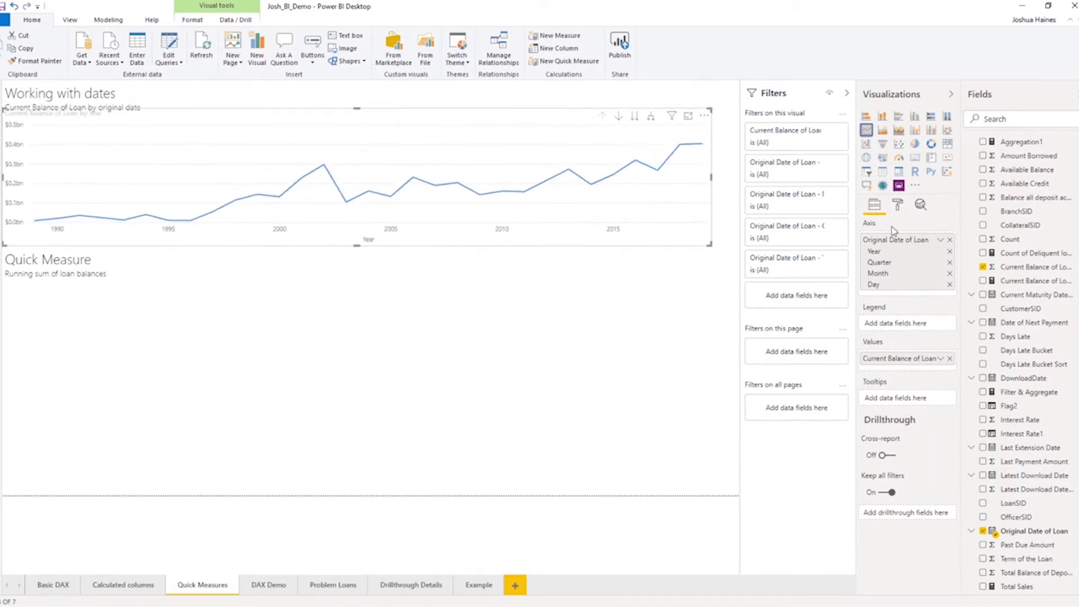
pyautogui.click(939, 242)
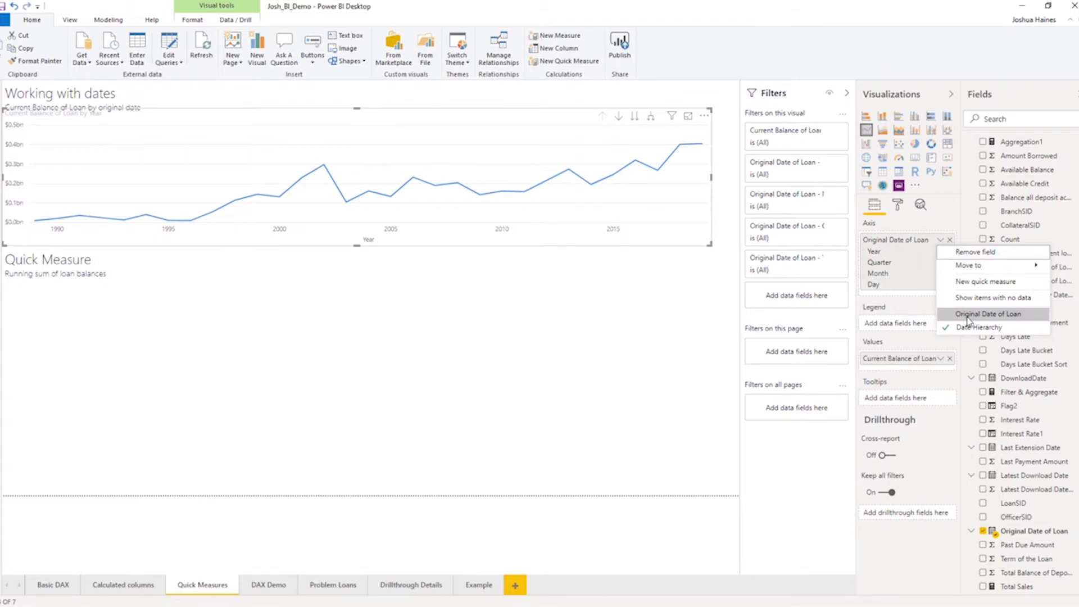
pyautogui.click(970, 315)
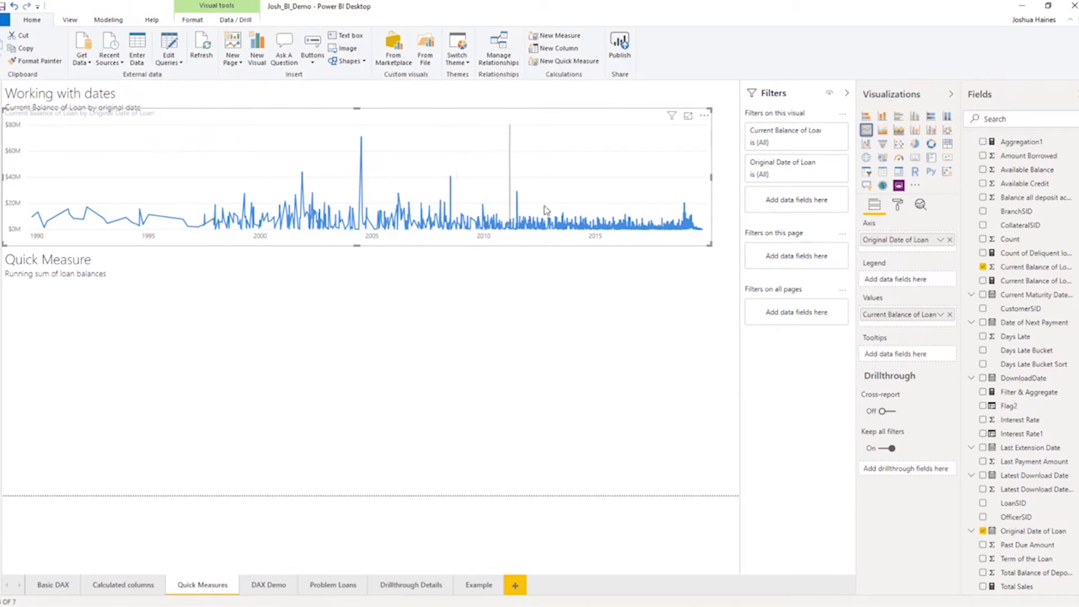
pyautogui.click(144, 340)
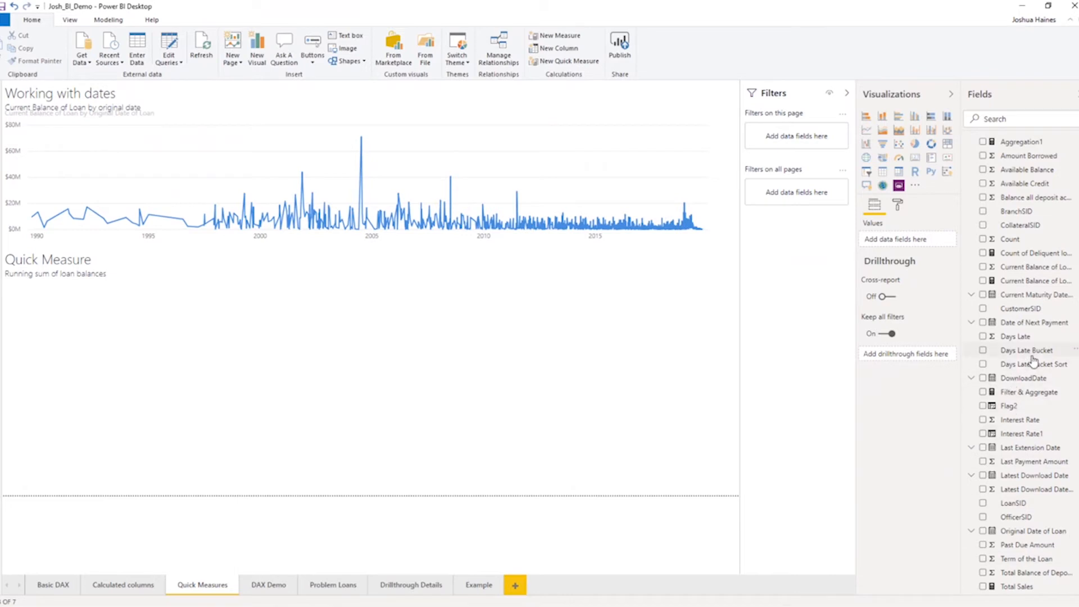
# Step: Create a running total quick measure from the sum of Current Balance of Loan over Original Date of Loan in ascending direction
pyautogui.rightClick(1040, 271)
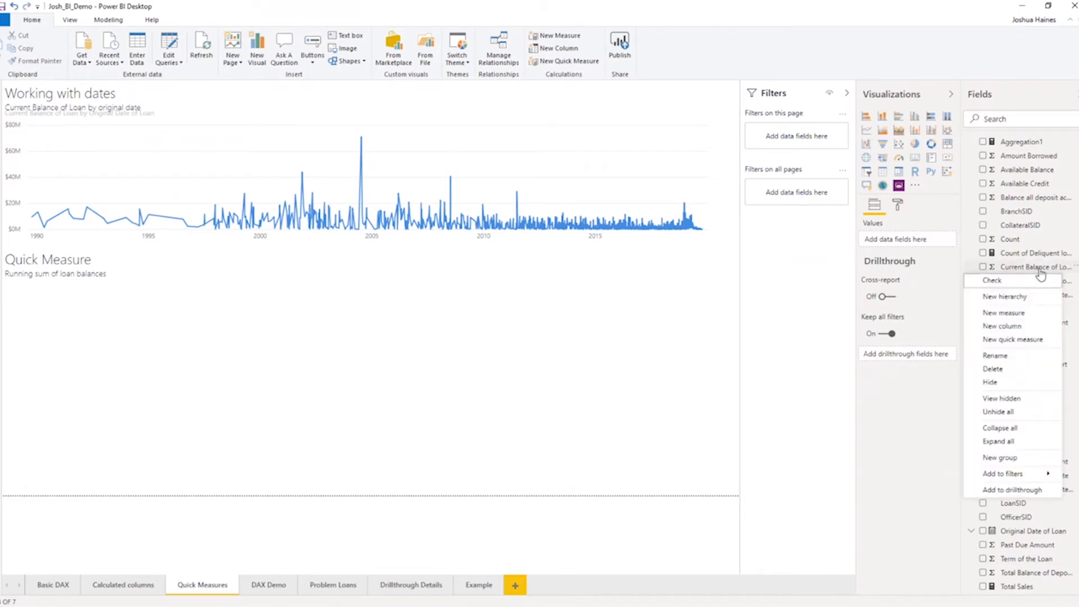
pyautogui.click(1011, 339)
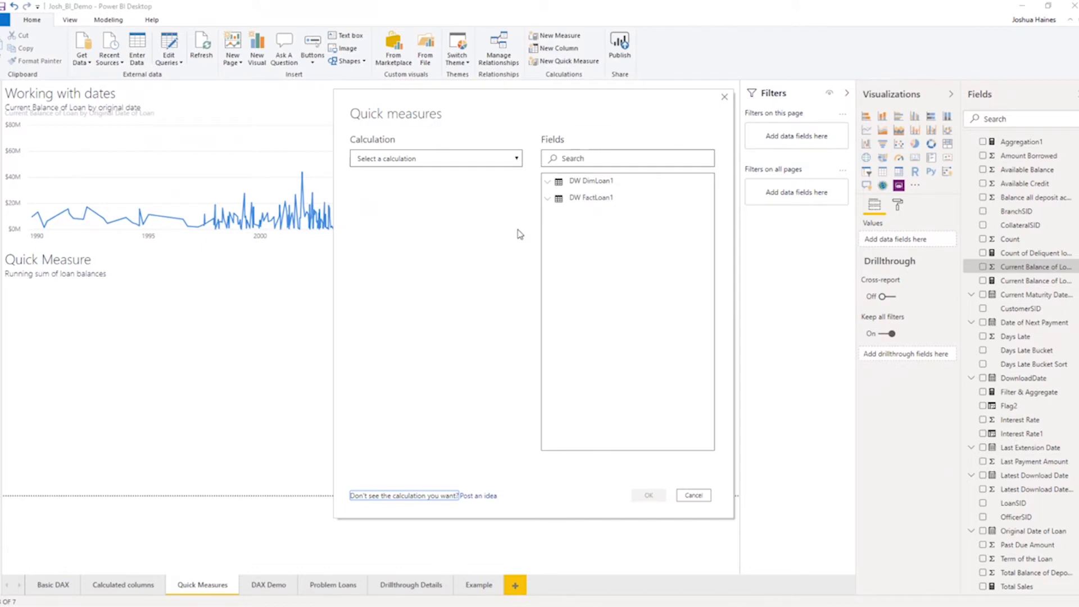
pyautogui.click(412, 160)
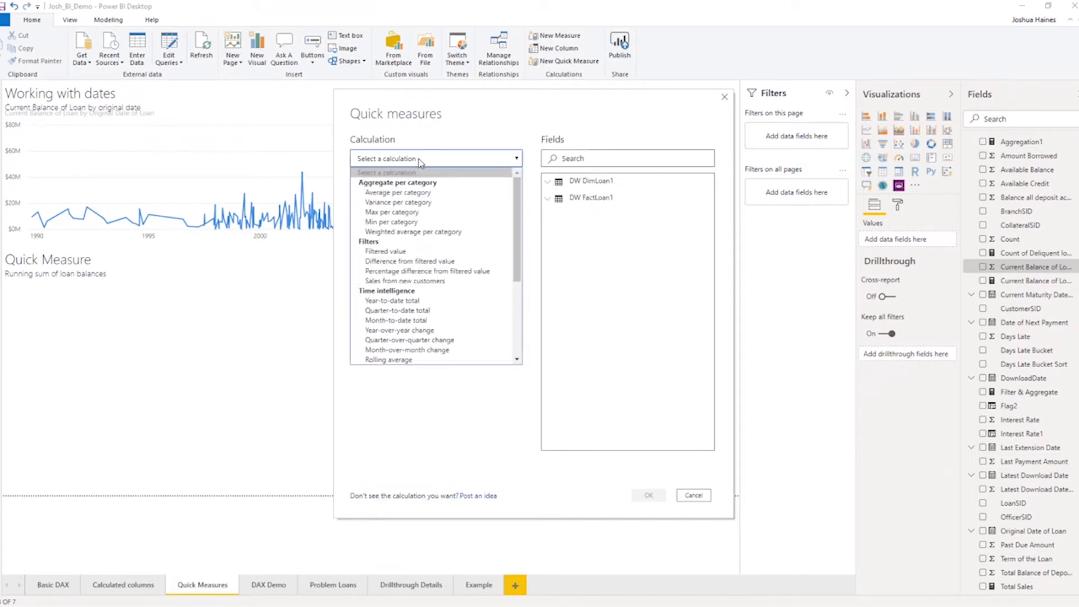
pyautogui.scroll(-5, 428, 290)
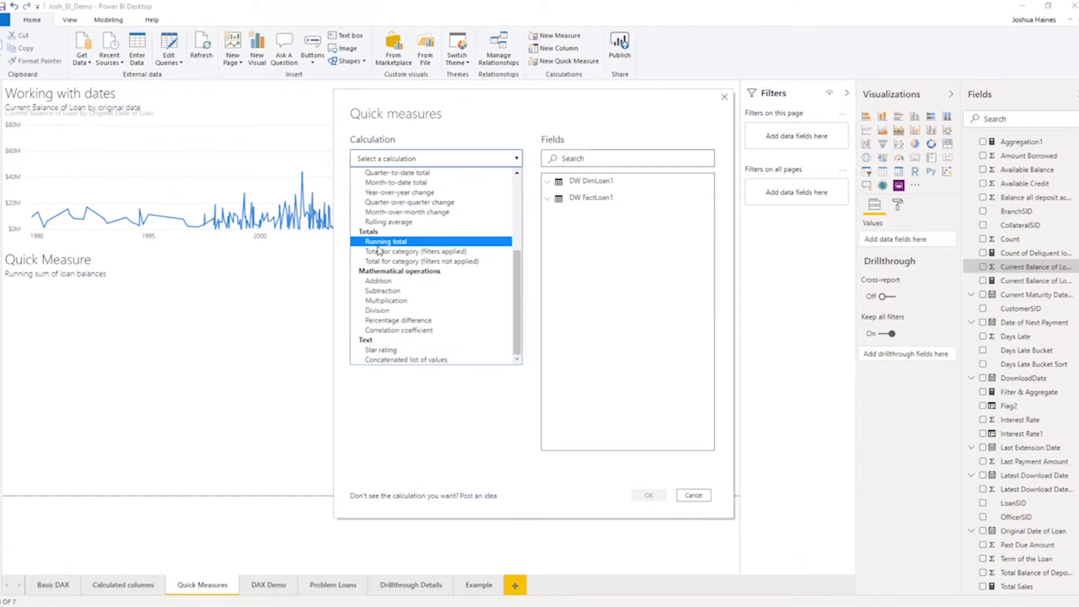
pyautogui.click(375, 243)
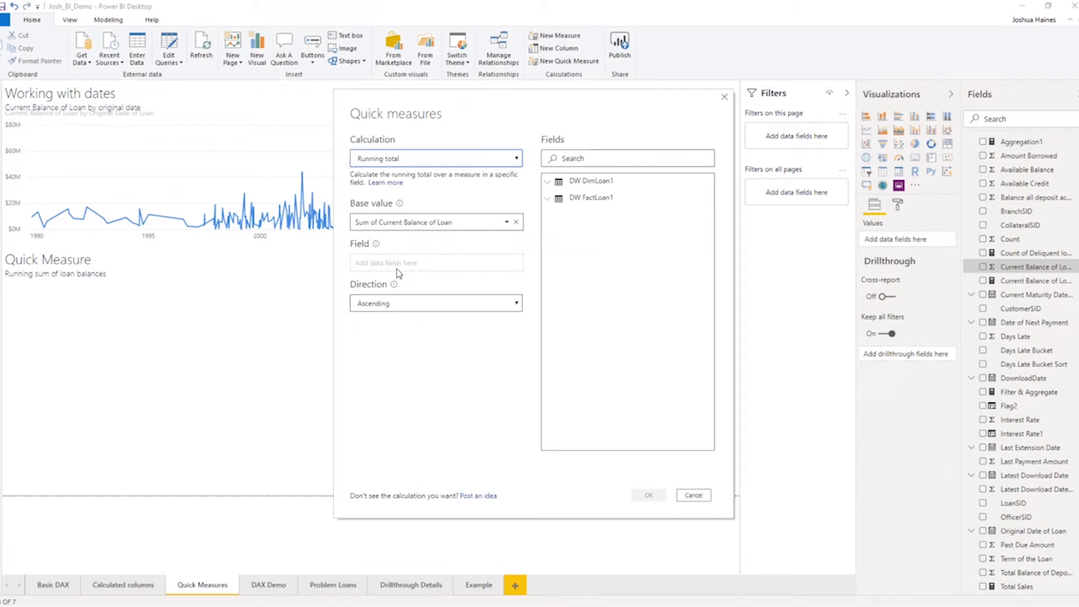
pyautogui.click(548, 200)
pyautogui.scroll(-3, 630, 279)
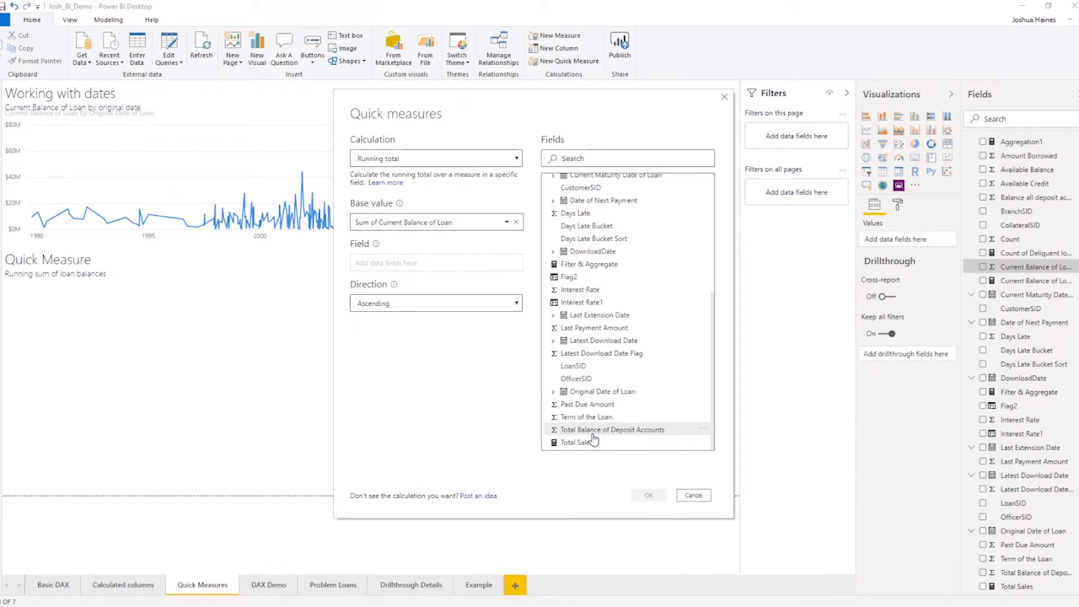
pyautogui.moveTo(632, 397); pyautogui.dragTo(450, 265)
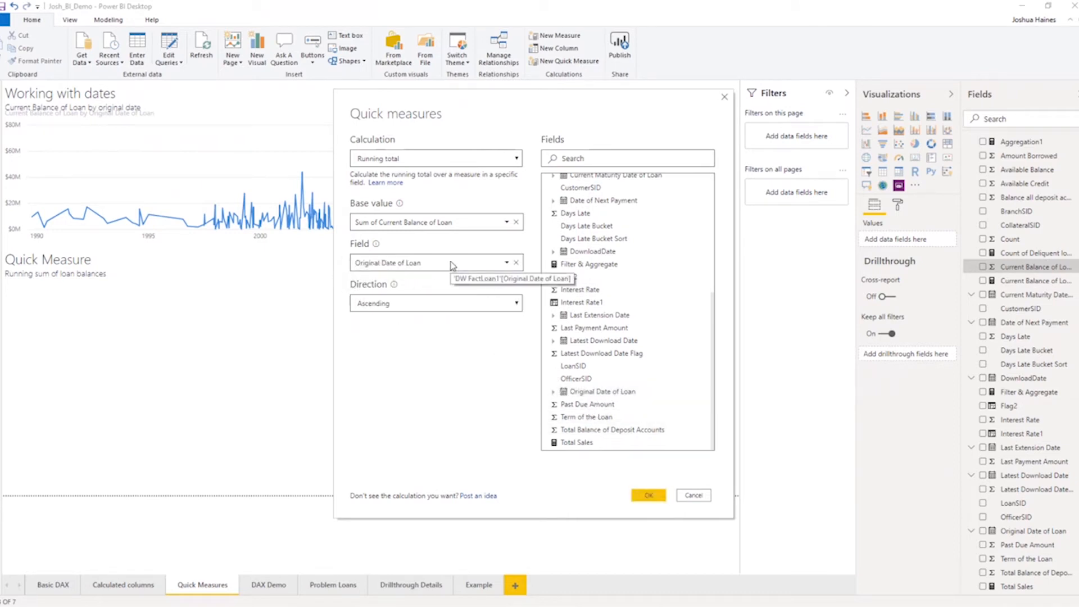
pyautogui.click(647, 496)
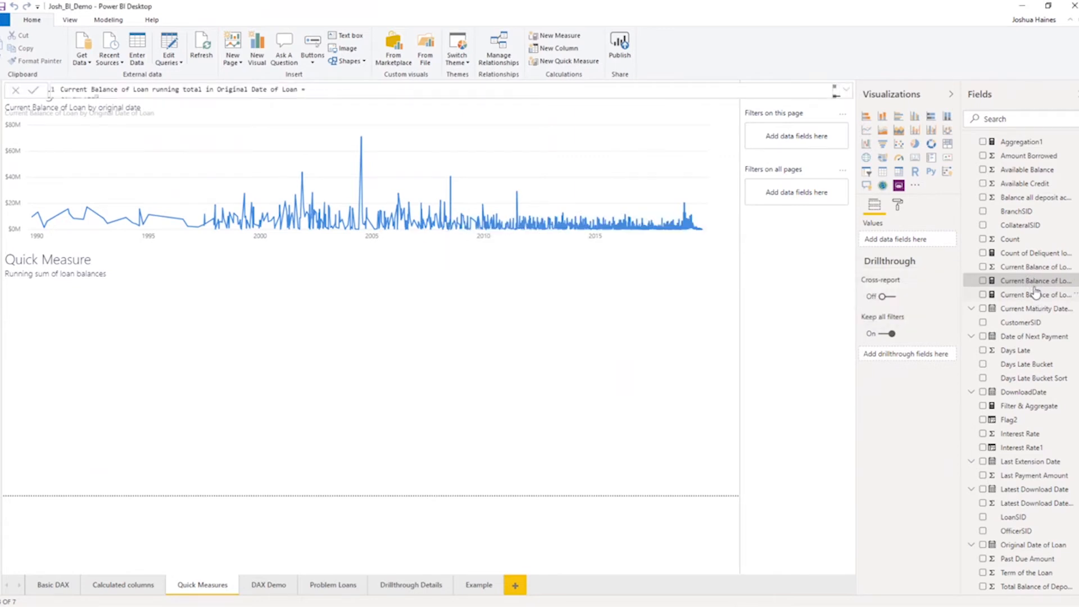
# Step: Plot the running total measure as a line chart by Original Date of Loan, using the plain date instead of the date hierarchy
pyautogui.click(982, 280)
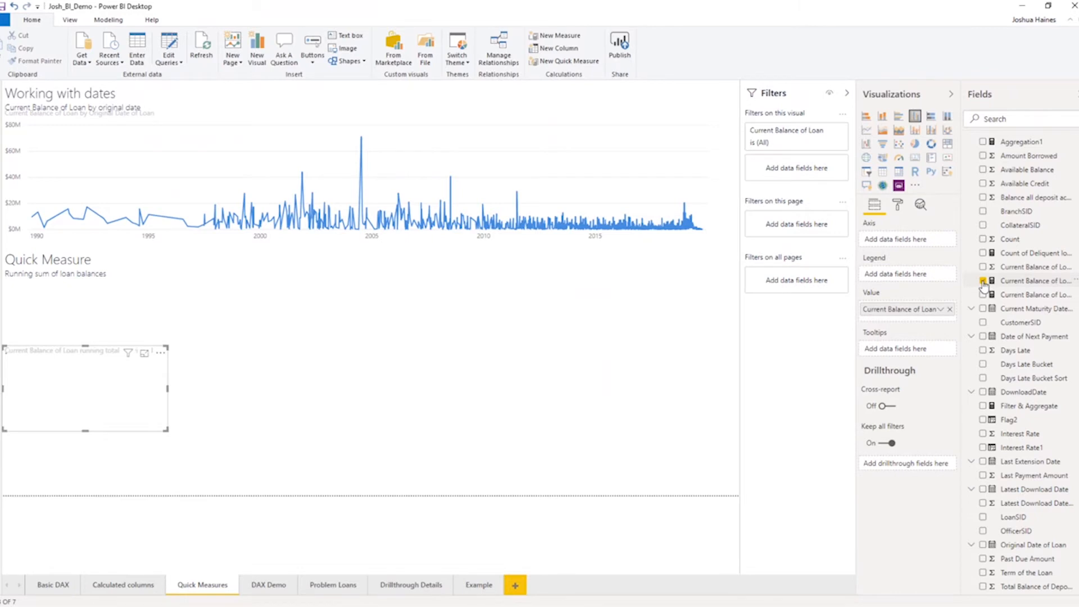
pyautogui.click(982, 545)
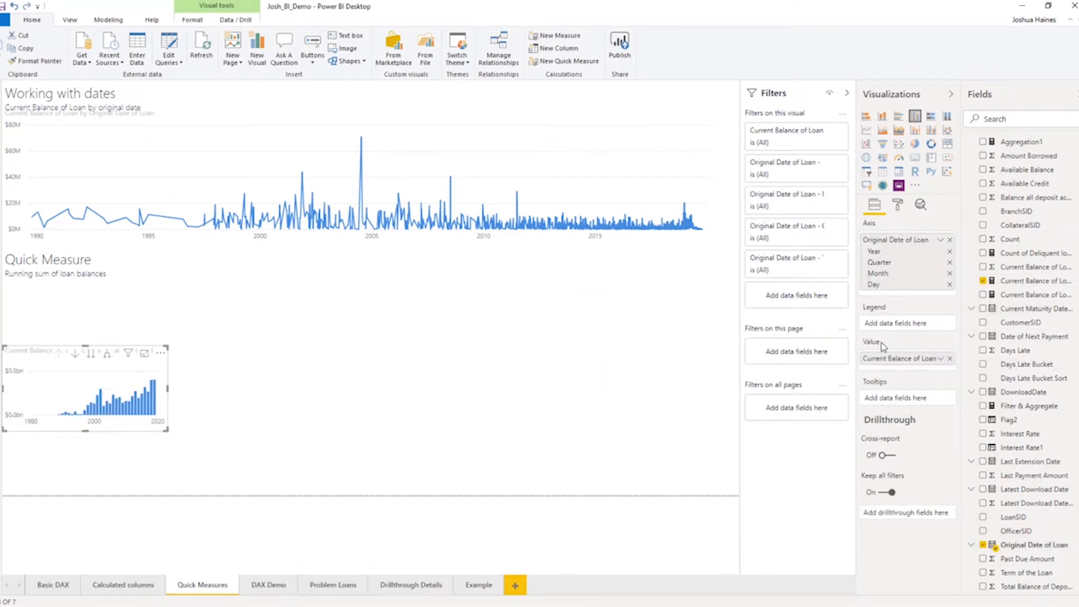
pyautogui.click(946, 241)
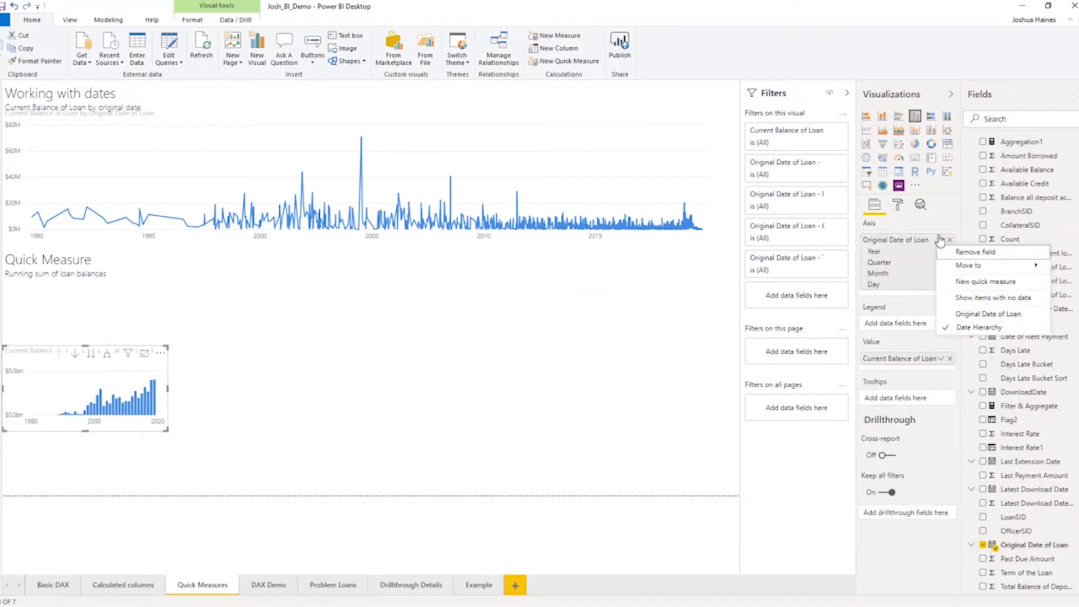
pyautogui.click(969, 315)
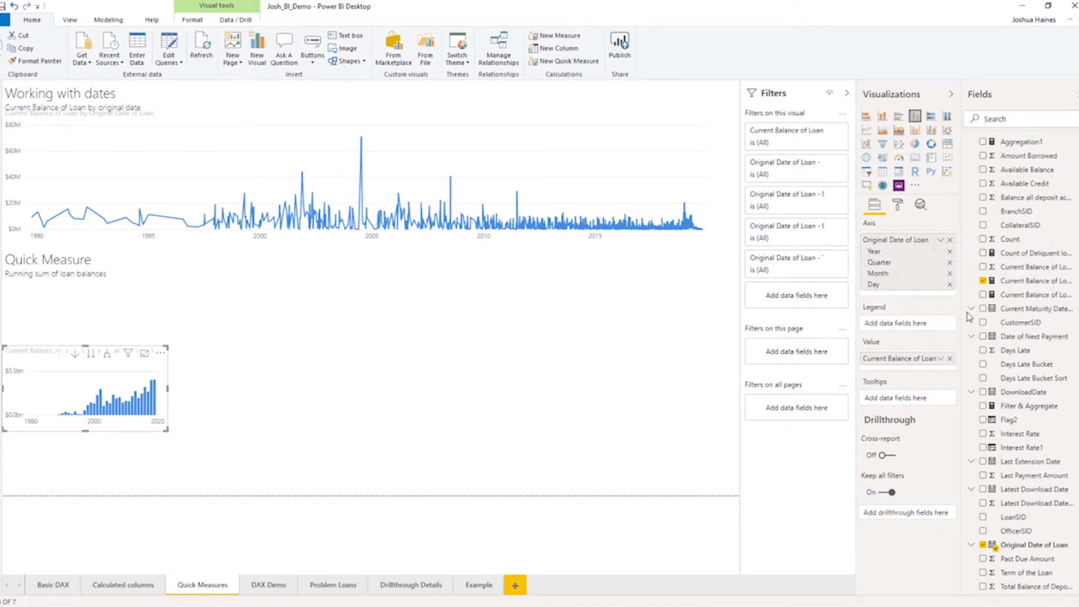
pyautogui.click(866, 130)
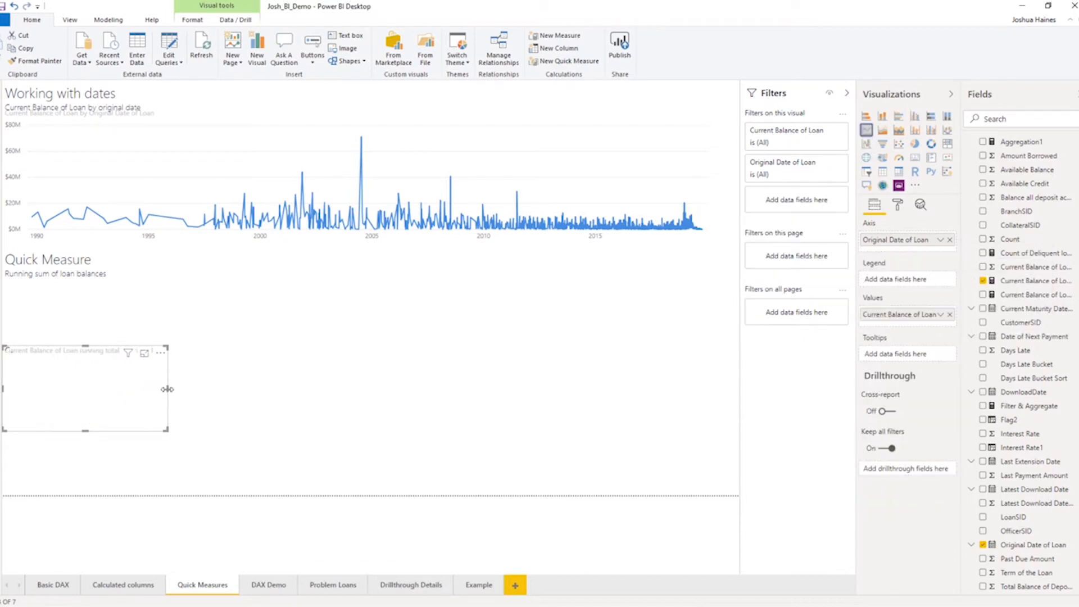
# Step: Stretch the running total line chart across the page and make it taller to fill the space beneath "Running sum of loan balances"
pyautogui.moveTo(167, 389); pyautogui.dragTo(718, 378)
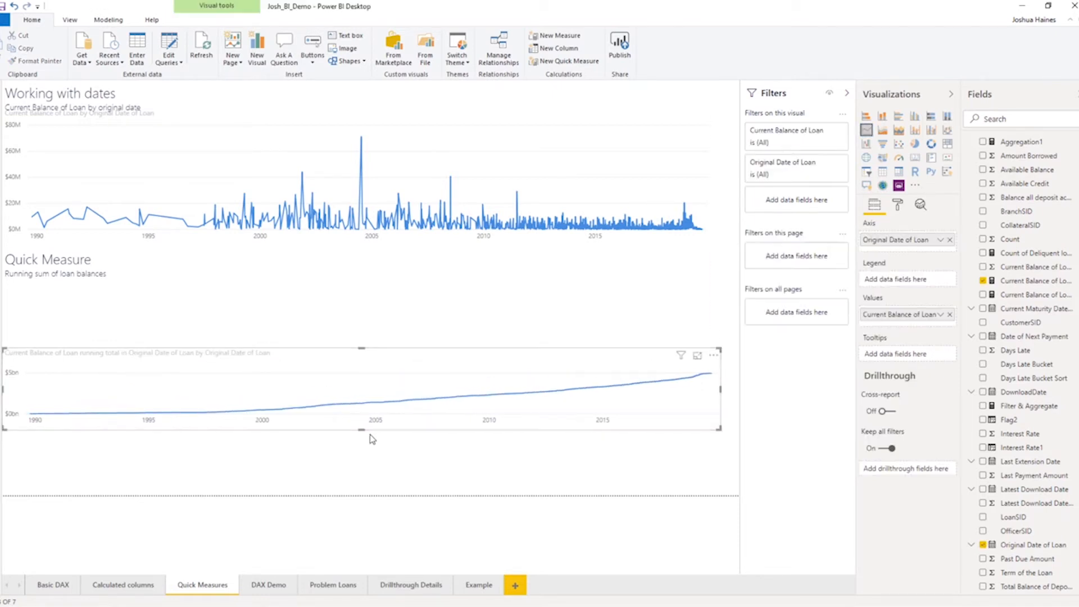
pyautogui.moveTo(362, 430); pyautogui.dragTo(356, 479)
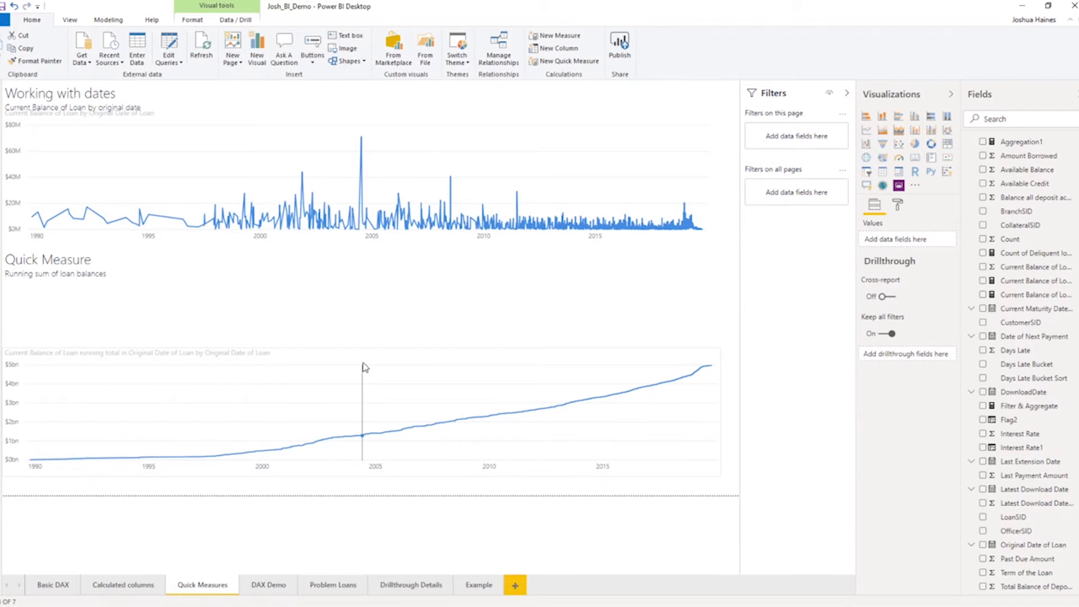
pyautogui.moveTo(367, 346); pyautogui.dragTo(367, 301)
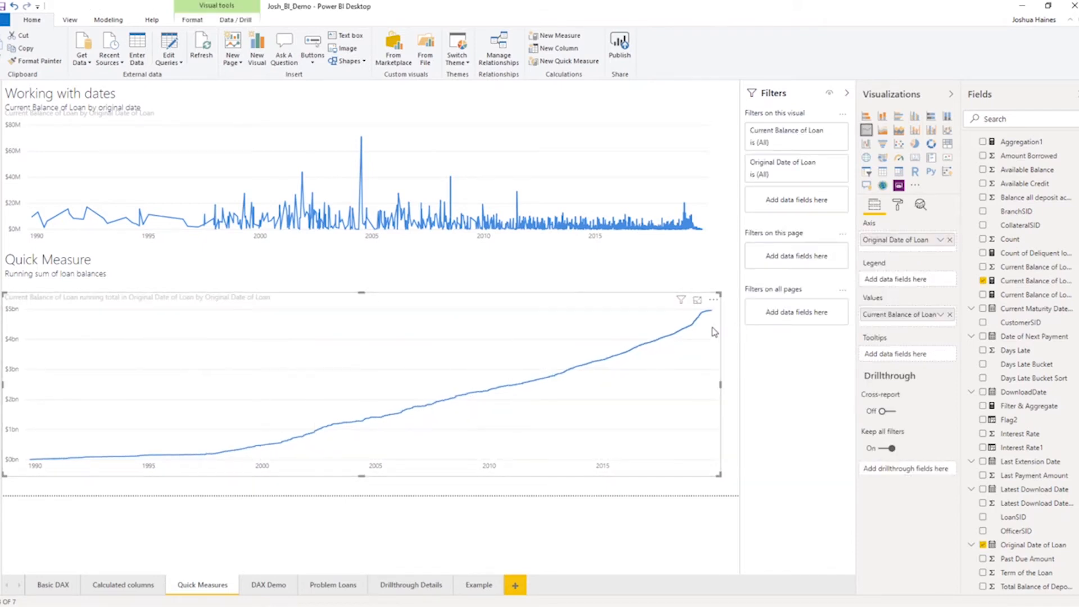
# Step: Show the running total measure's formula and examine its SUM, FILTER and ISONORAFTER parts
pyautogui.click(1041, 284)
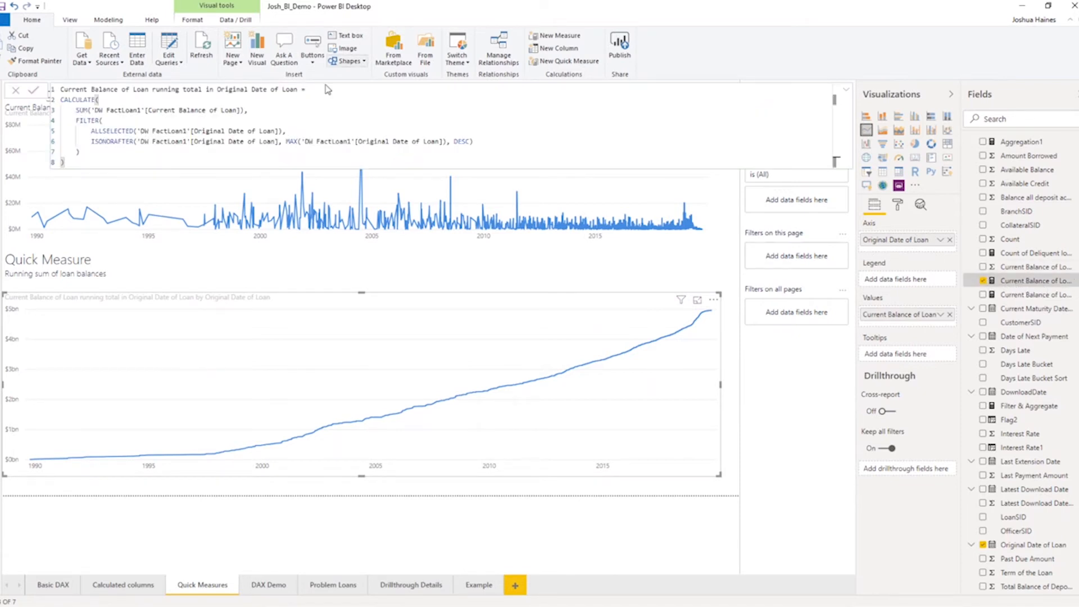
pyautogui.doubleClick(82, 111)
pyautogui.click(88, 120)
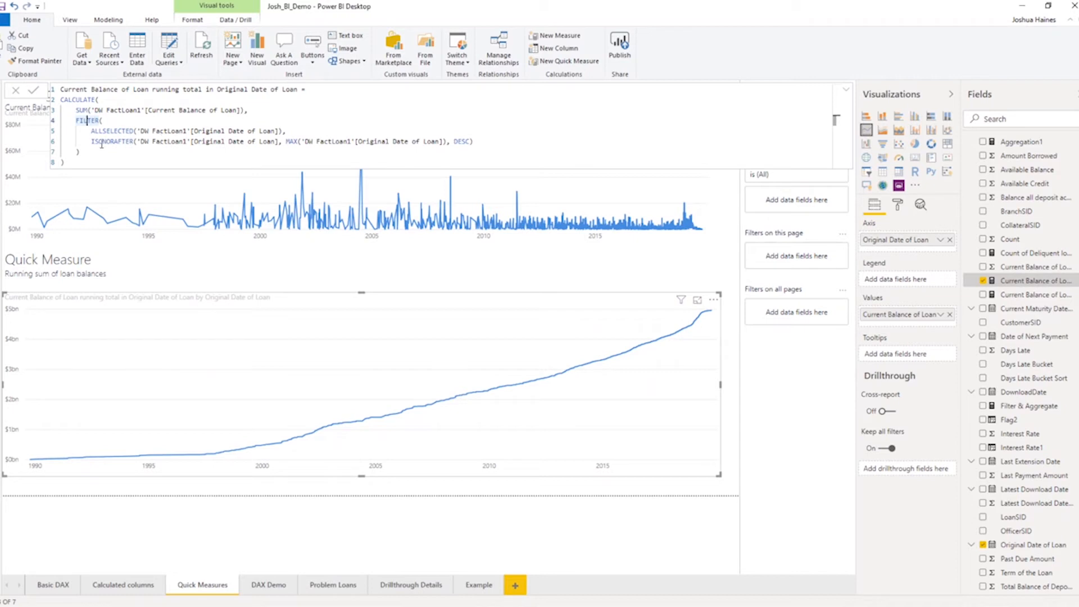
pyautogui.doubleClick(92, 143)
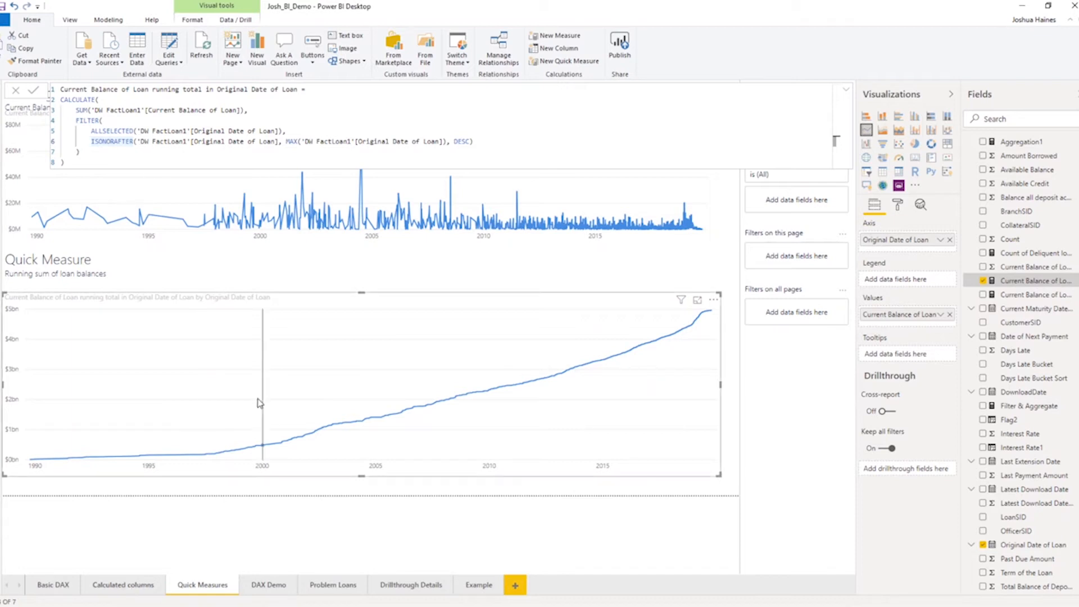
# Step: On the Calculated columns page, add a new calculated column named Flag to the DW FactLoan1 table
pyautogui.click(112, 589)
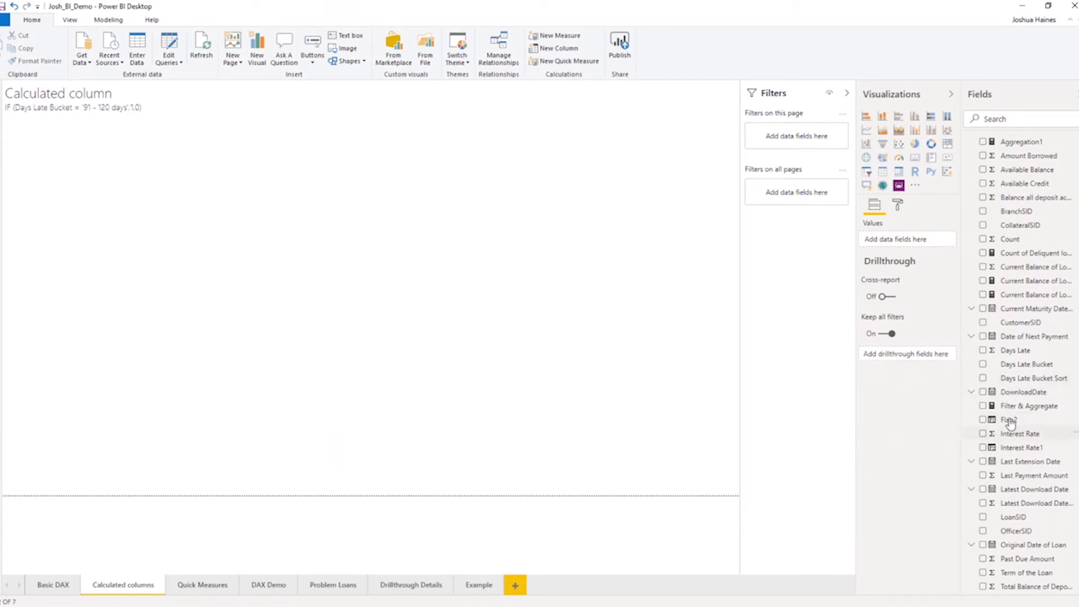
pyautogui.scroll(2, 1011, 168)
pyautogui.rightClick(1009, 159)
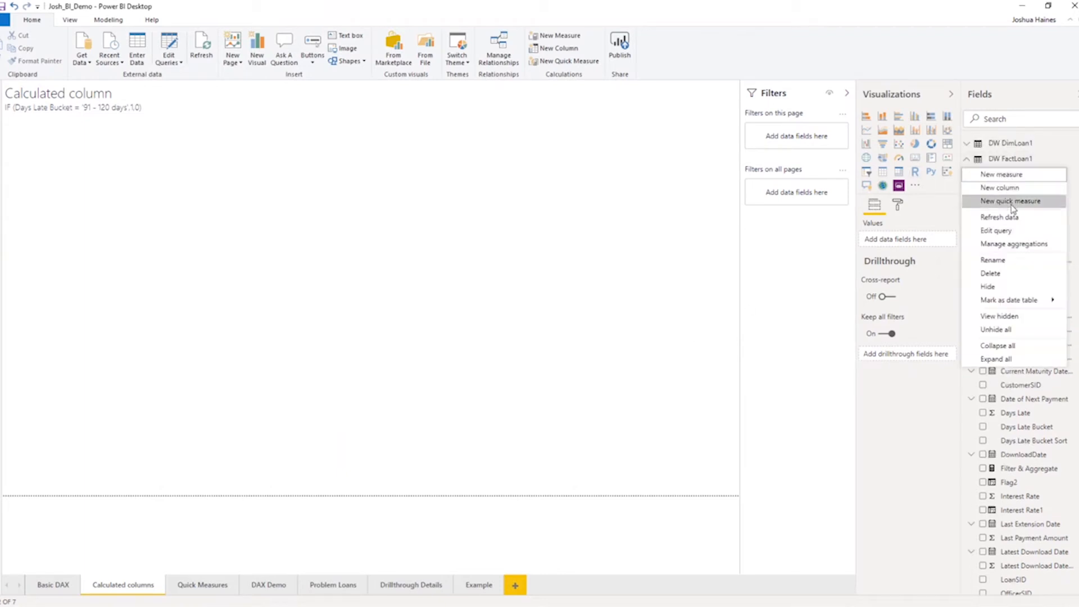
pyautogui.click(1006, 189)
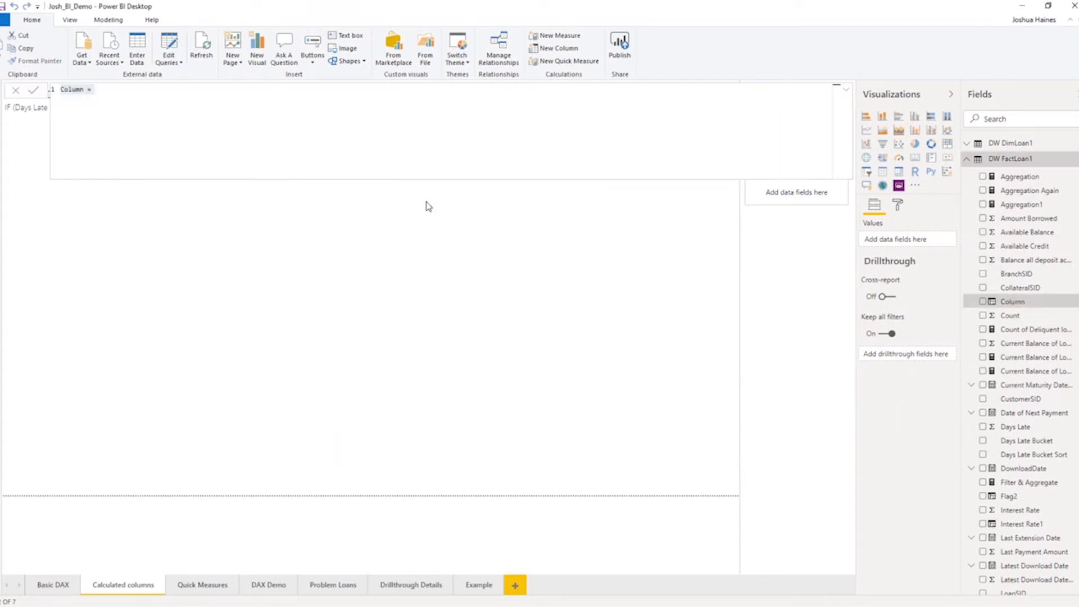
pyautogui.moveTo(84, 90); pyautogui.dragTo(65, 90)
pyautogui.write('Flag')
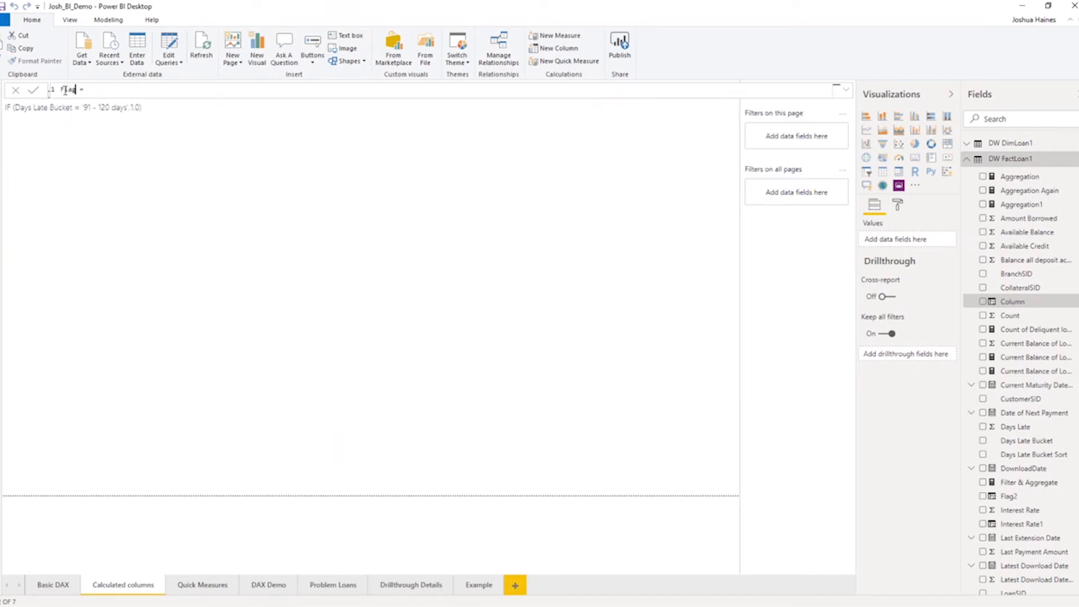
# Step: Define Flag as IF('DW FactLoan1'[Days Late Bucket] = "91 - 120 days",1,0) and commit the column
pyautogui.click(103, 93)
pyautogui.write('IF(')
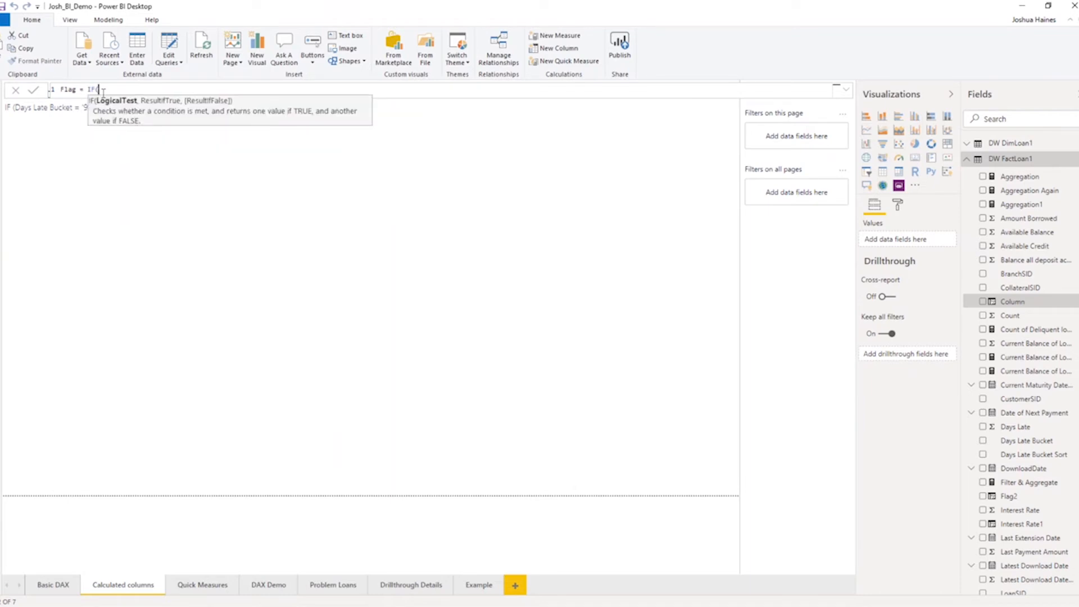
pyautogui.write('days late')
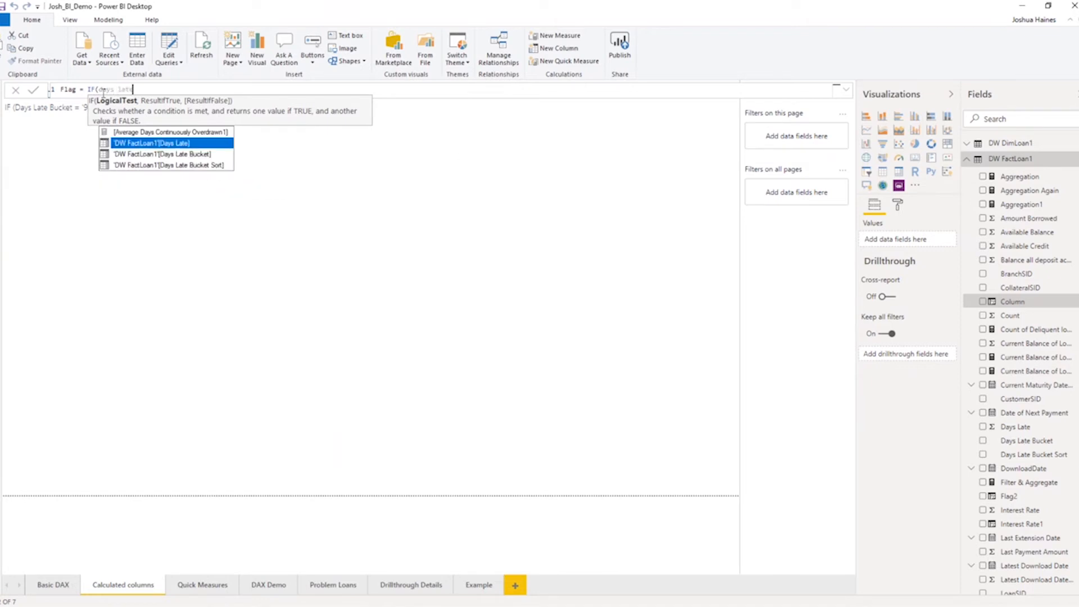
pyautogui.press('Down')
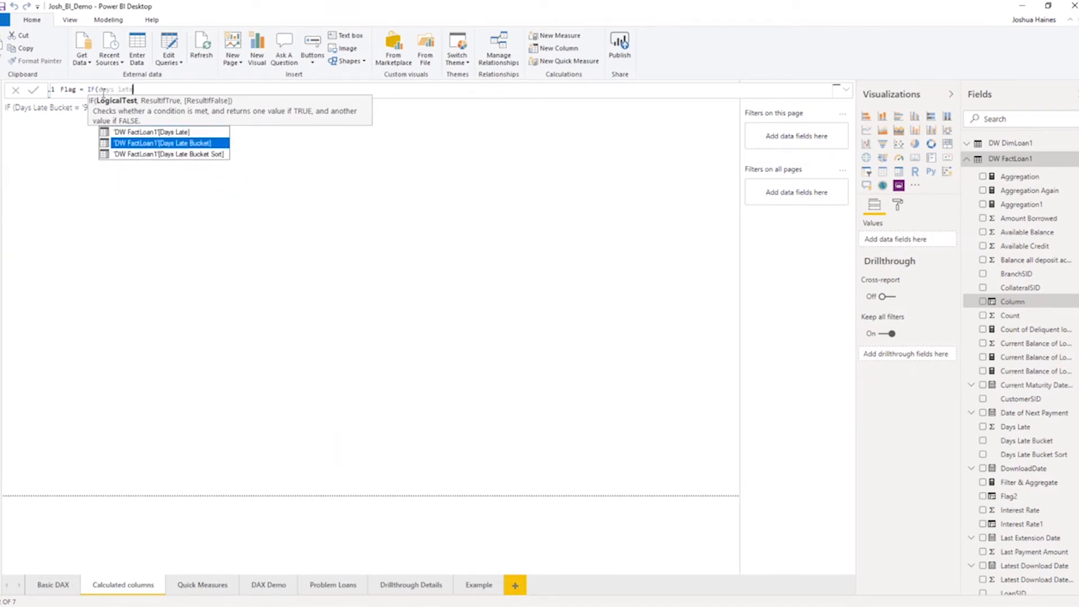
pyautogui.press('Tab')
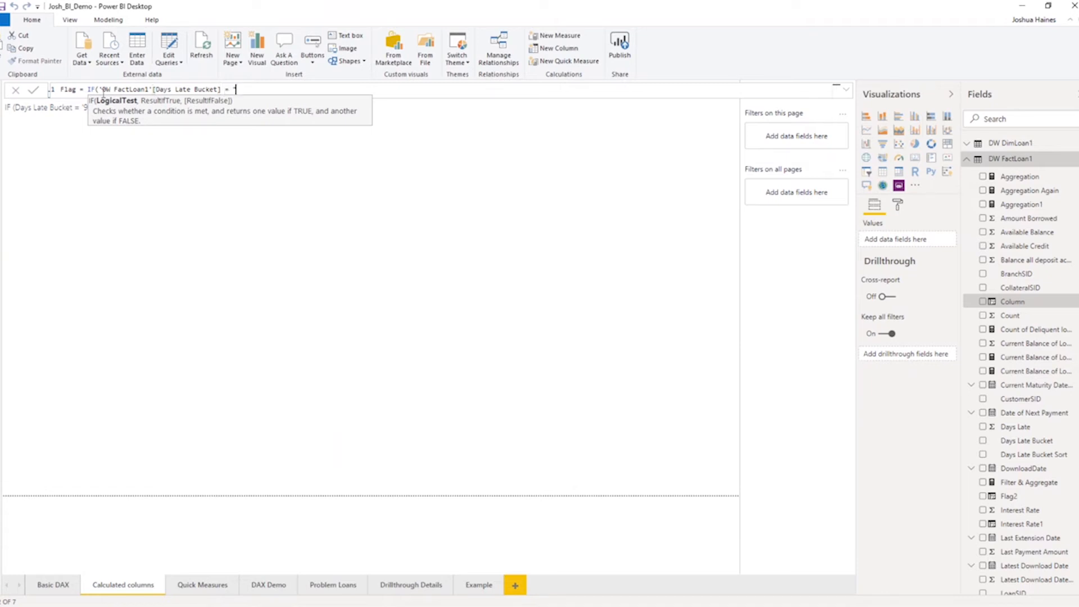
pyautogui.write('= "91 - 120 days",')
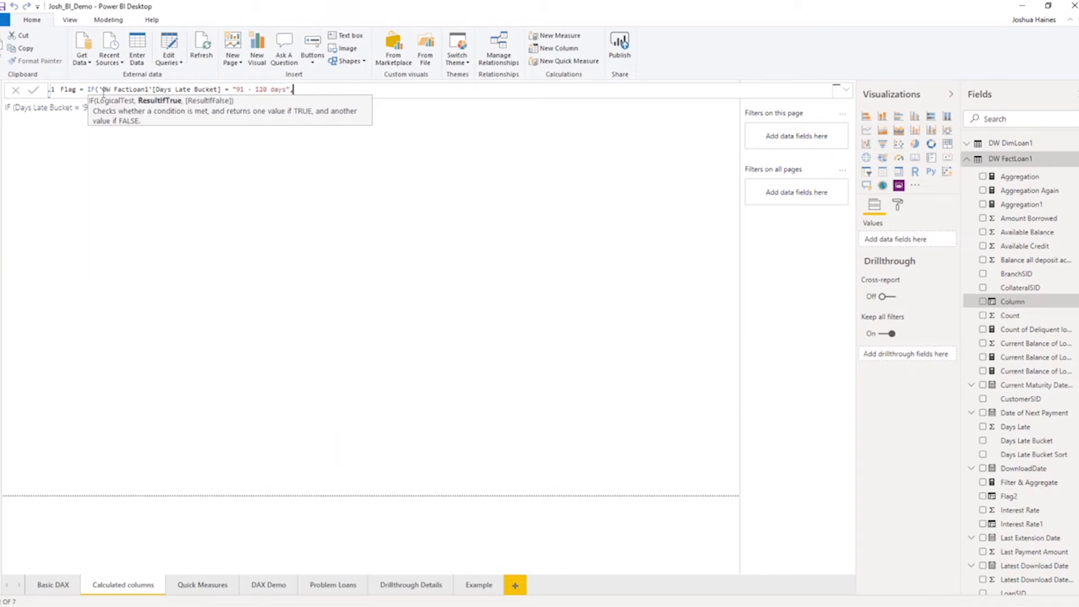
pyautogui.write('1,0)')
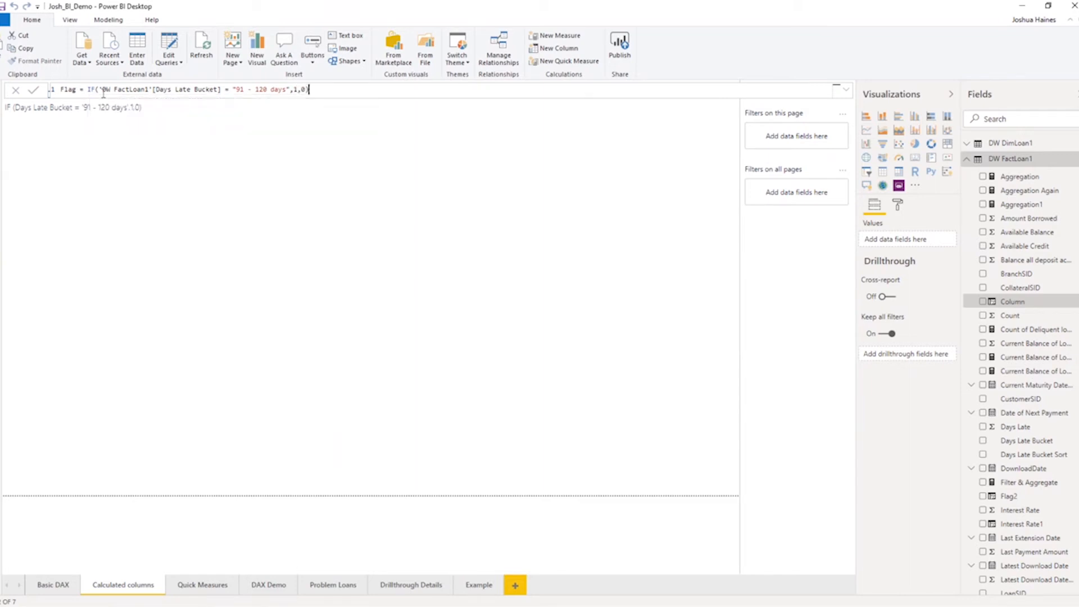
pyautogui.press('Return')
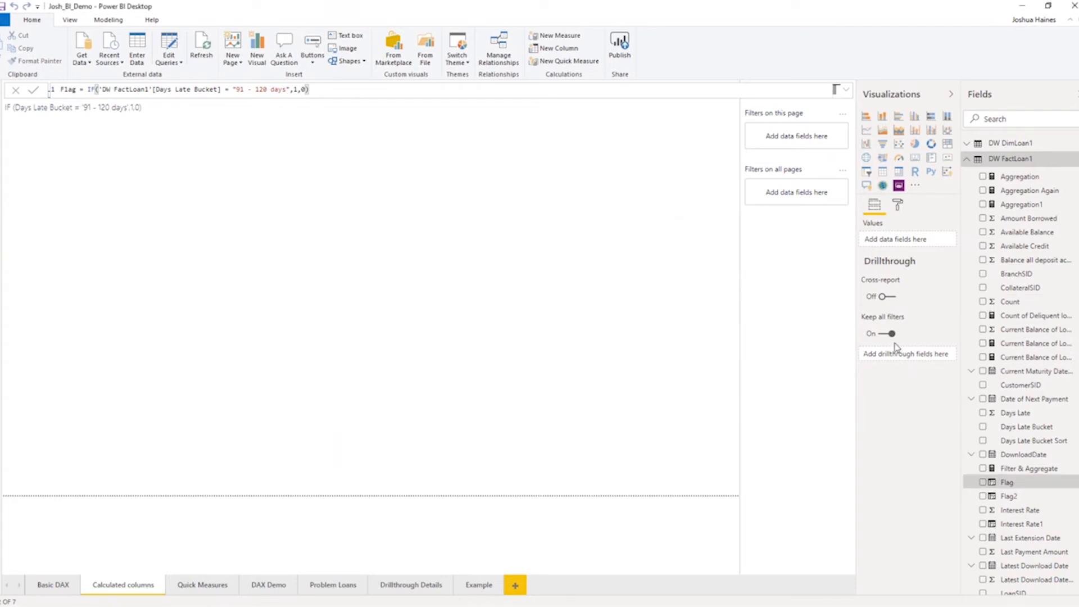
# Step: Add a table visual of CustomerSID and Flag to the Calculated columns page
pyautogui.click(982, 482)
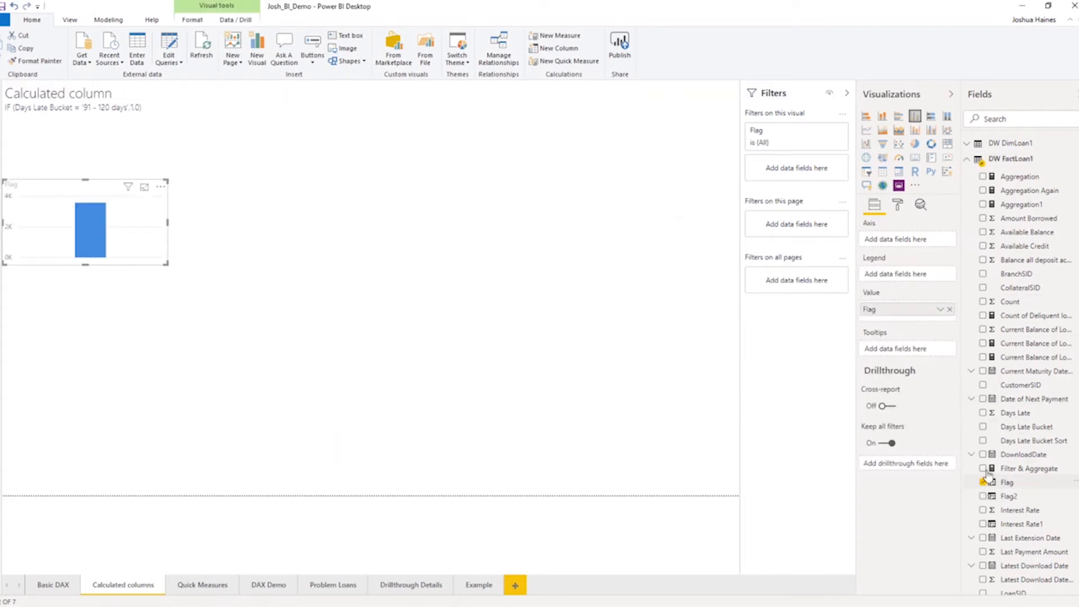
pyautogui.click(982, 386)
pyautogui.click(883, 171)
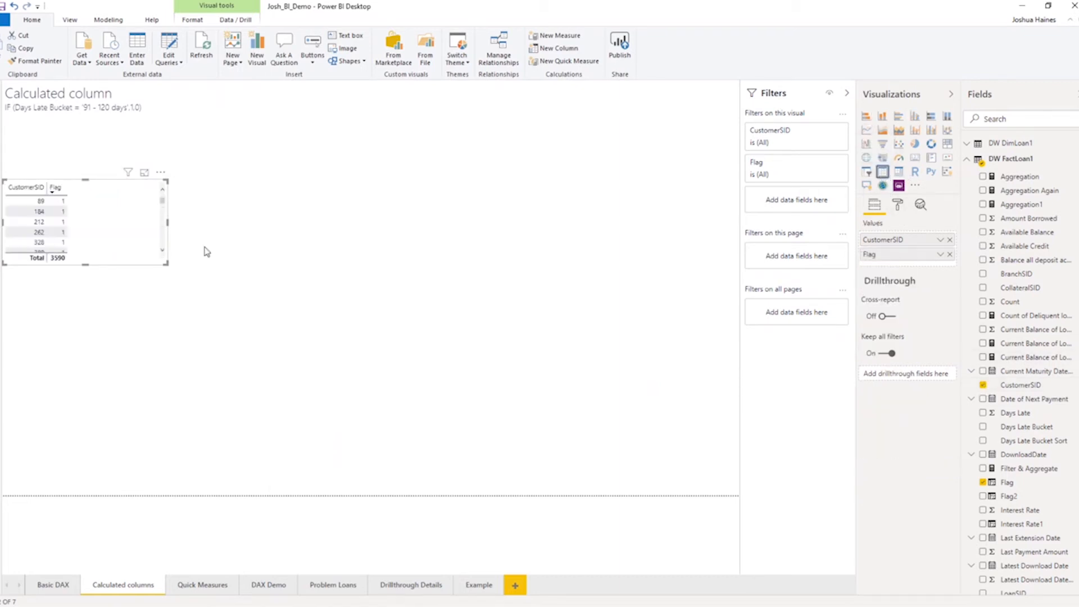
# Step: Enlarge the table and add Days Late Bucket between CustomerSID and Flag
pyautogui.moveTo(166, 264); pyautogui.dragTo(341, 429)
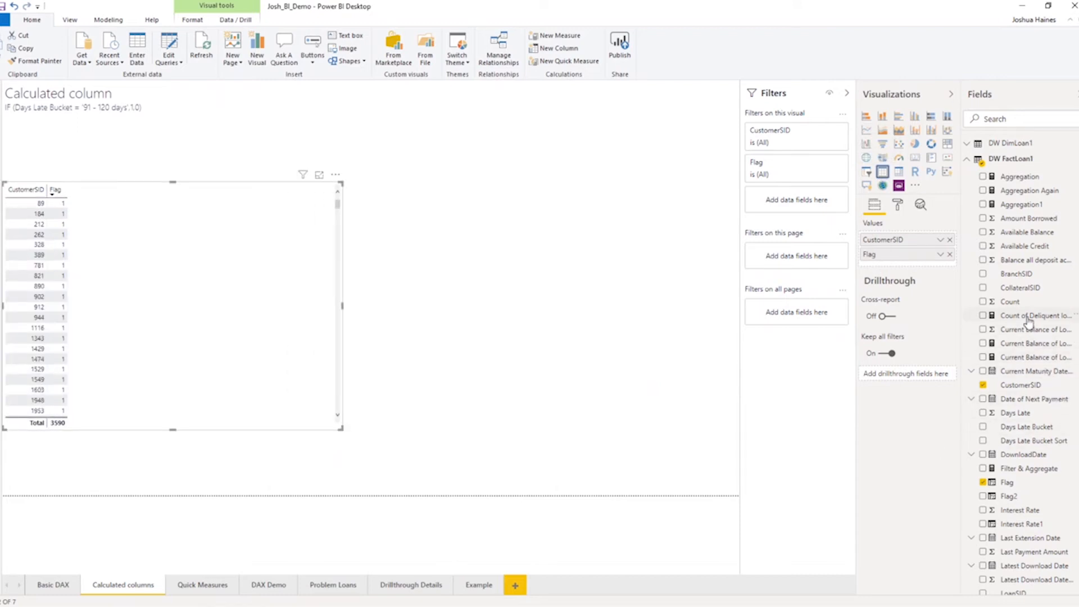
pyautogui.click(983, 427)
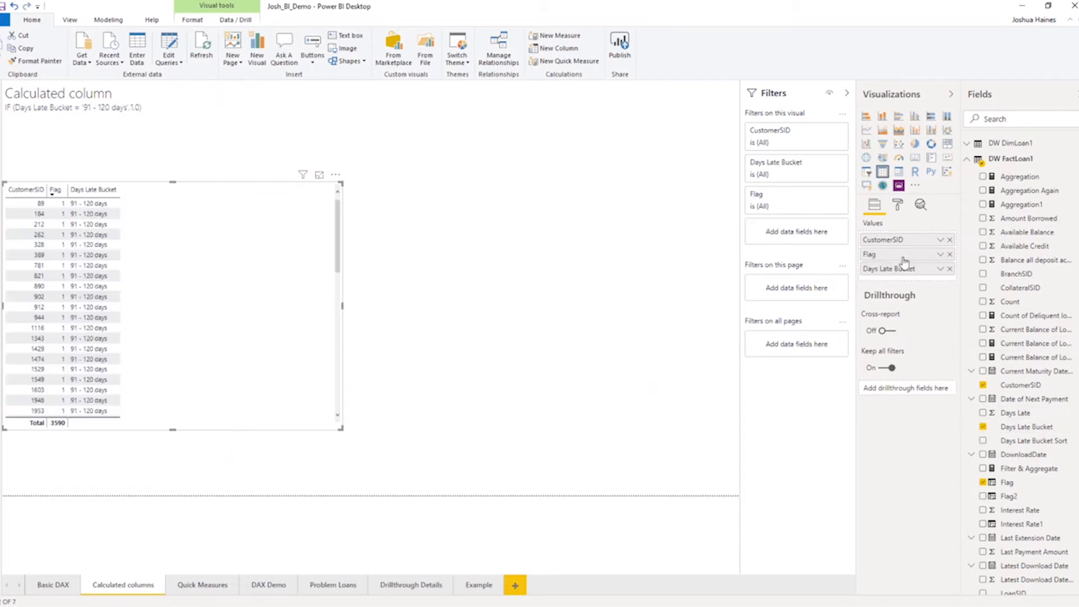
pyautogui.moveTo(896, 269); pyautogui.dragTo(897, 253)
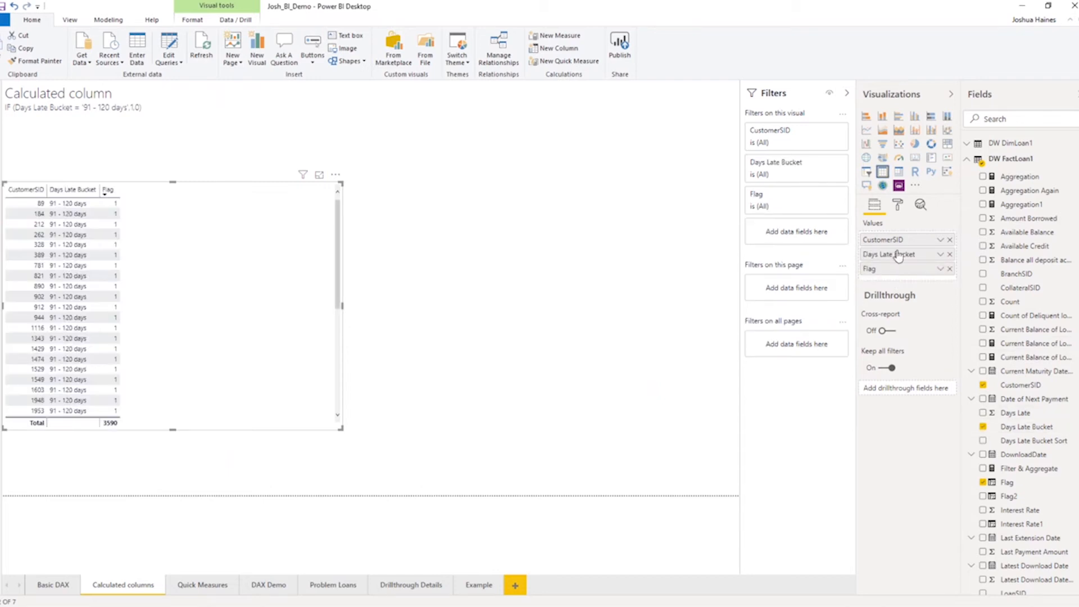
# Step: Set the text size of the table's values to 12 pt
pyautogui.click(897, 204)
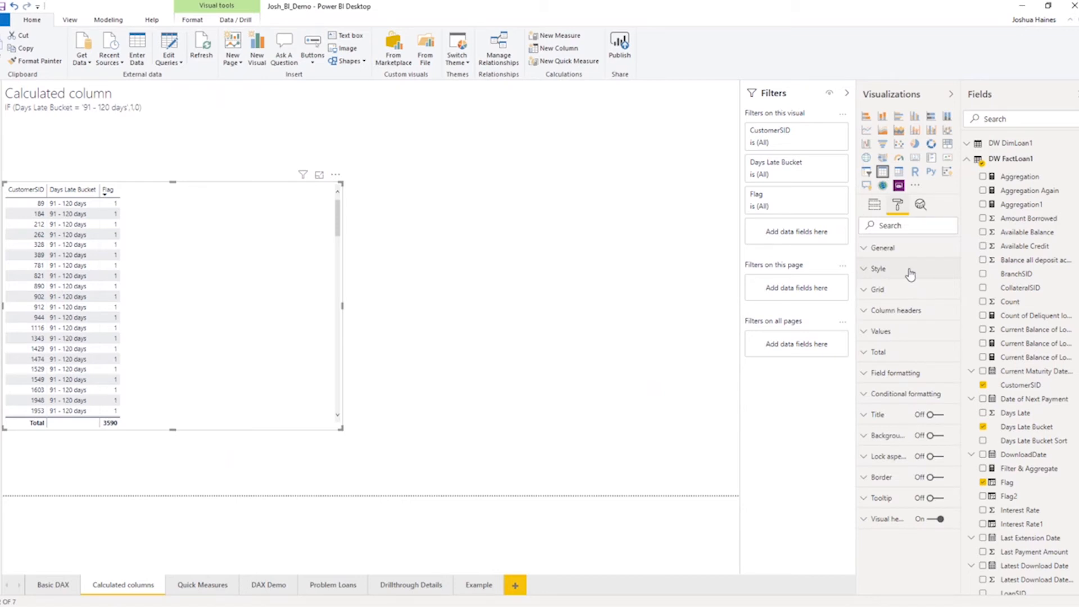
pyautogui.click(886, 249)
pyautogui.click(870, 246)
pyautogui.click(874, 333)
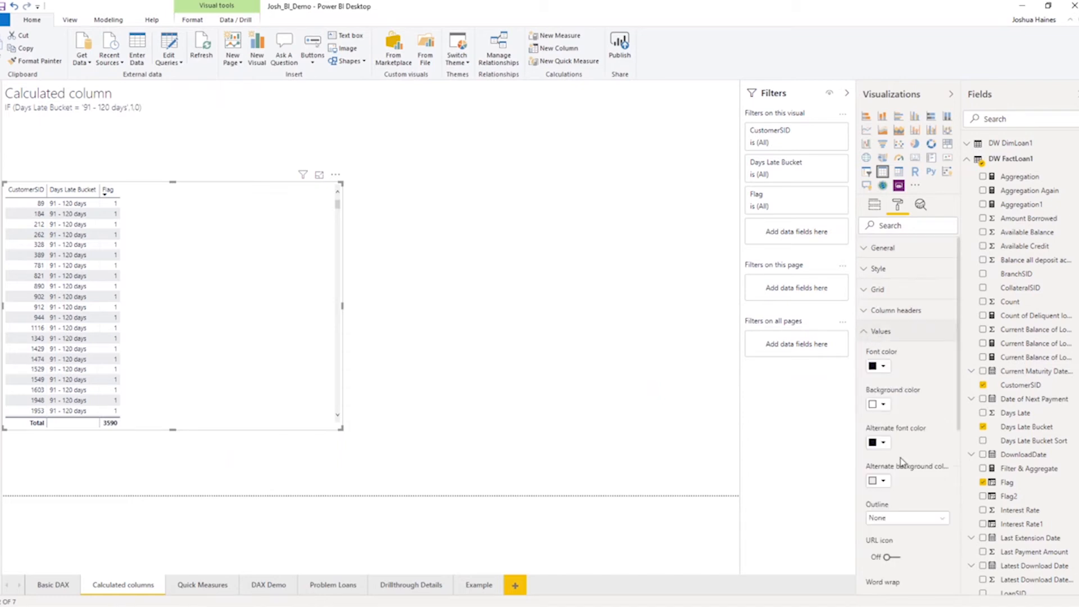
pyautogui.scroll(-4, 901, 501)
pyautogui.click(899, 437)
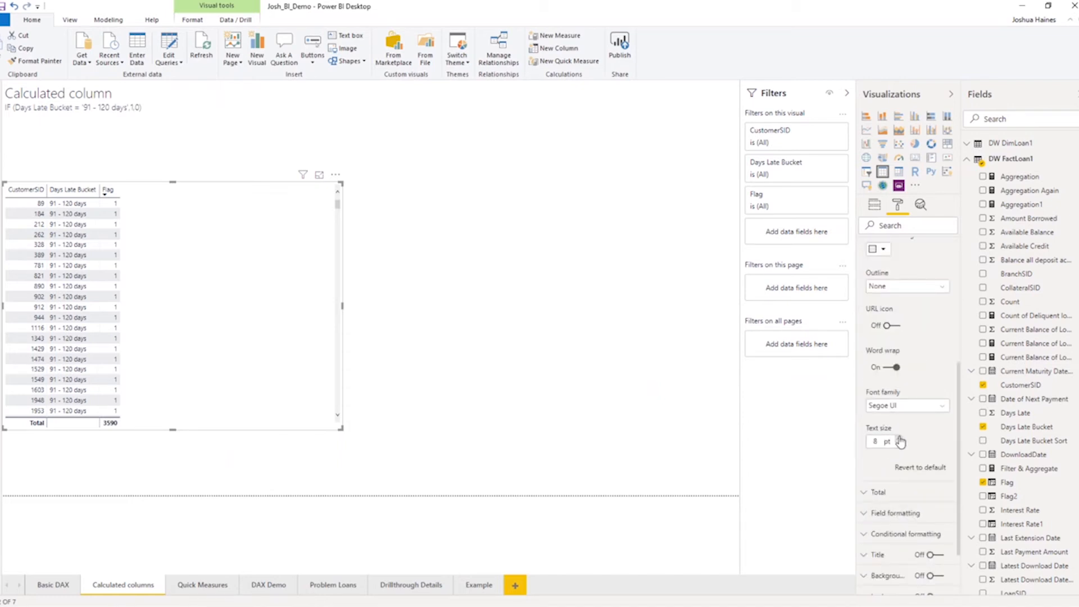
pyautogui.scroll(-2, 895, 458)
pyautogui.click(899, 380)
pyautogui.click(899, 381)
pyautogui.click(899, 381)
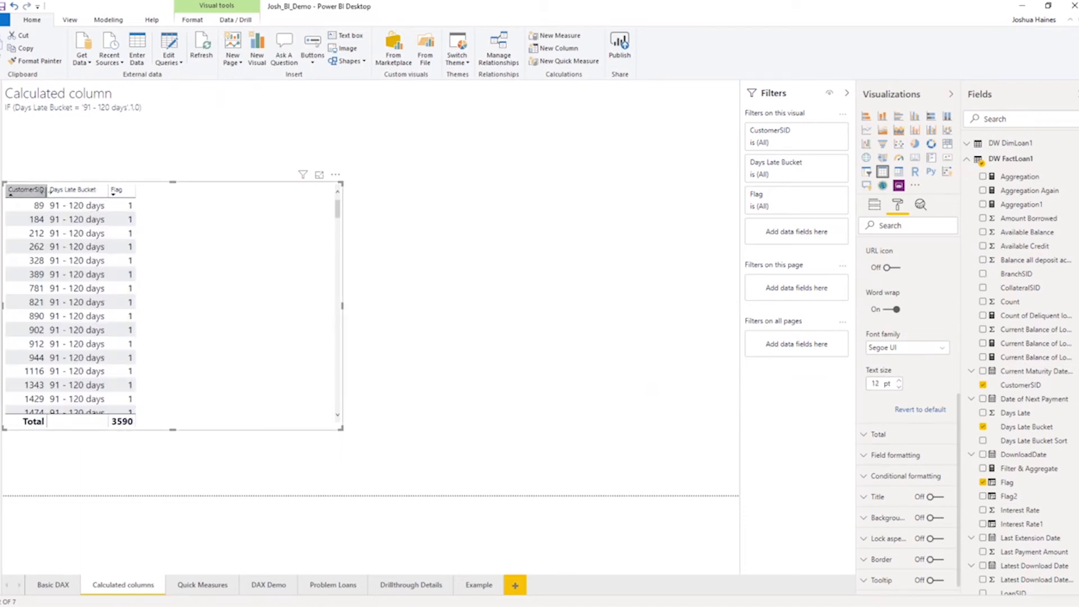
# Step: Widen the CustomerSID and Days Late Bucket columns and sort the table by Days Late Bucket
pyautogui.moveTo(47, 189); pyautogui.dragTo(204, 197)
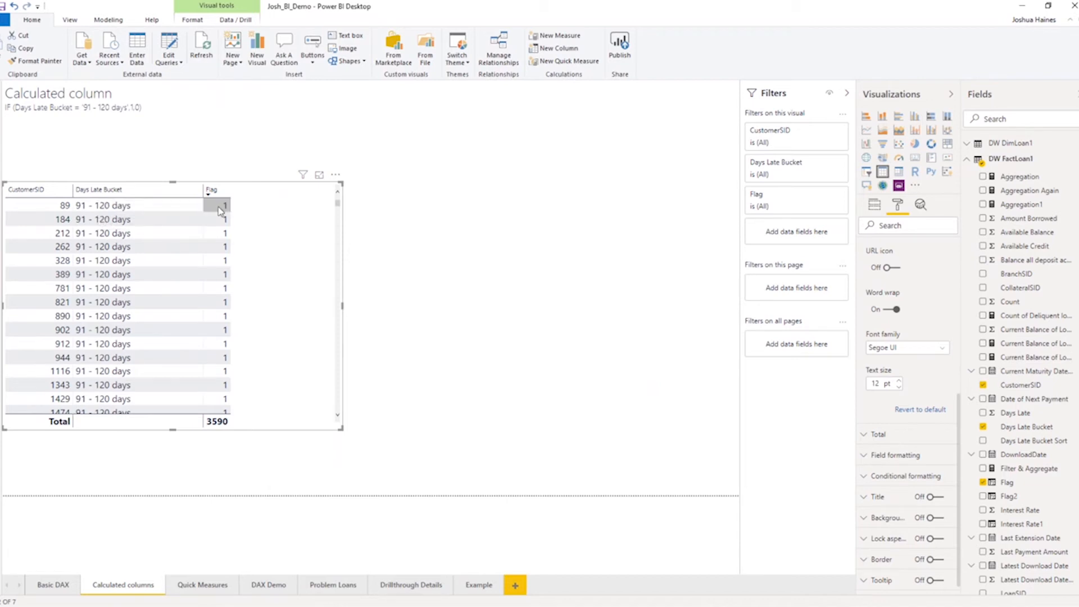
pyautogui.moveTo(338, 204); pyautogui.dragTo(340, 424)
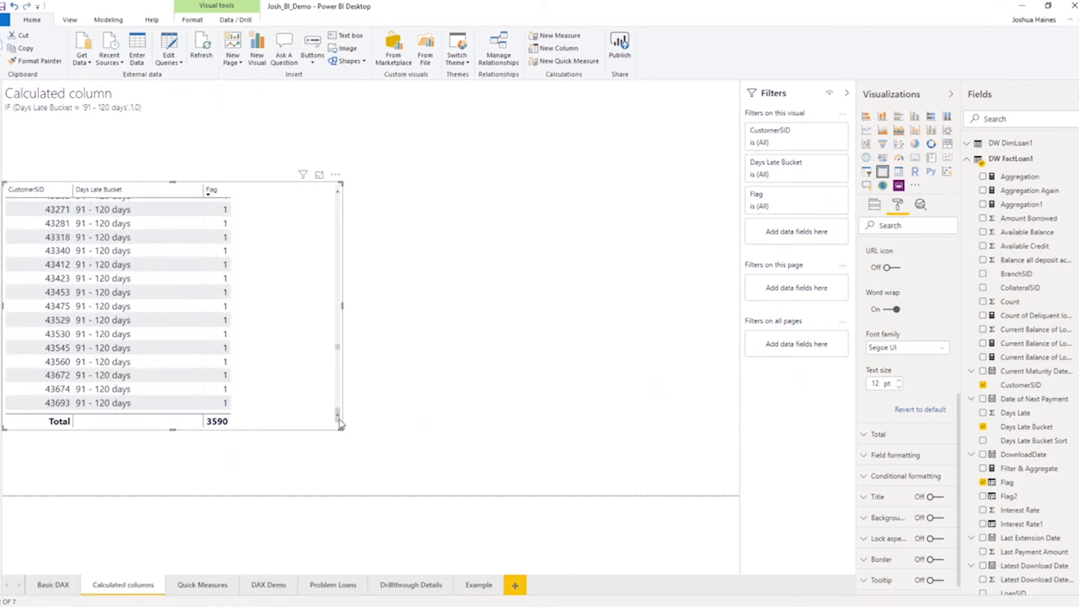
pyautogui.click(113, 191)
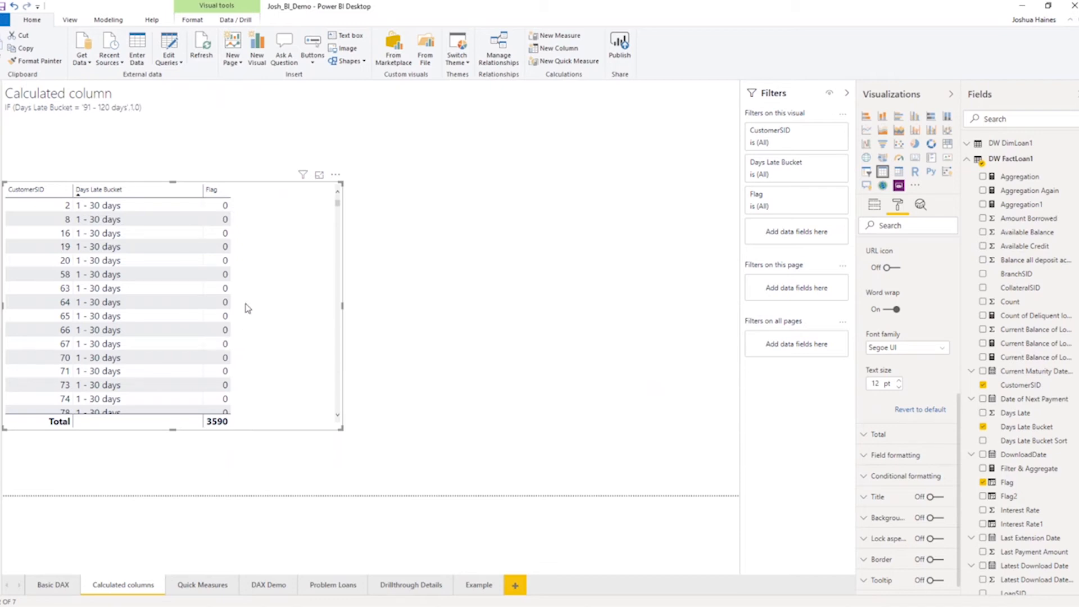
# Step: Start background color conditional formatting for CustomerSID and base its color scale on the sum of Flag from DW FactLoan1
pyautogui.click(874, 205)
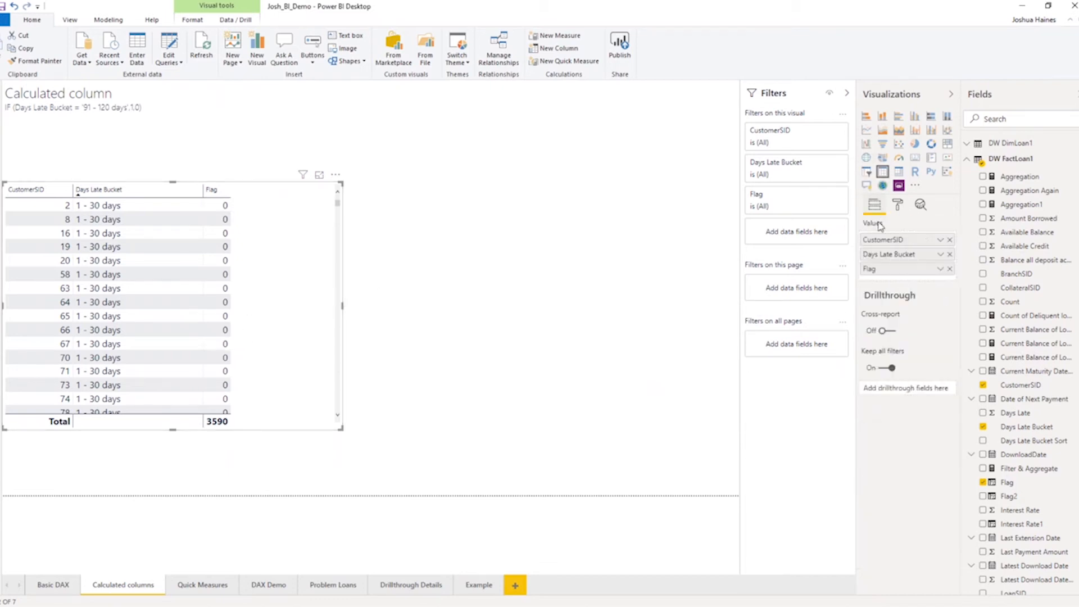
pyautogui.click(940, 256)
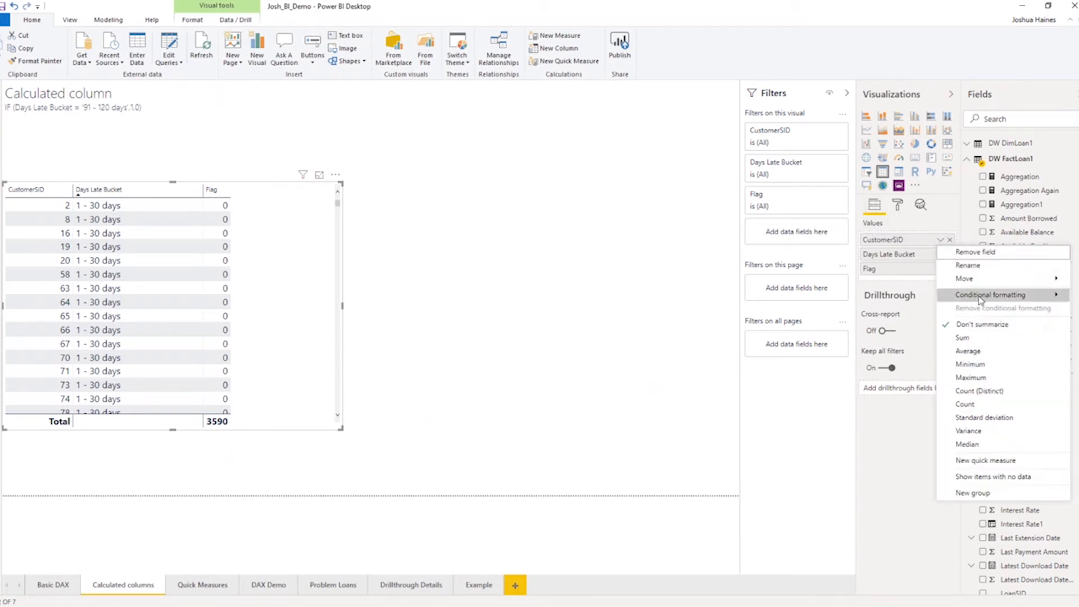
pyautogui.moveTo(989, 294)
pyautogui.click(907, 297)
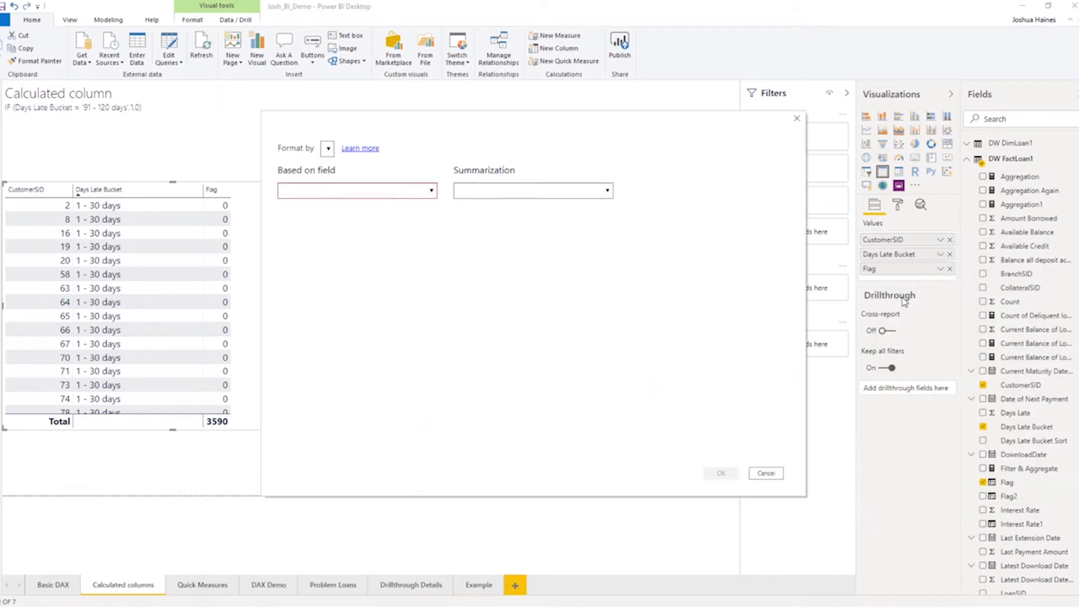
pyautogui.click(410, 206)
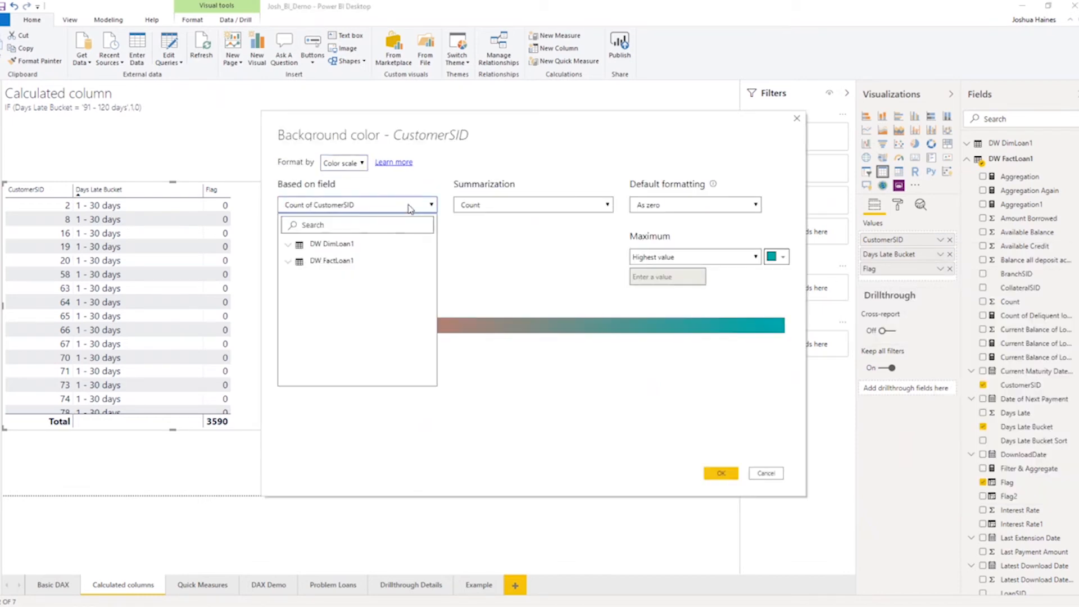
pyautogui.click(288, 261)
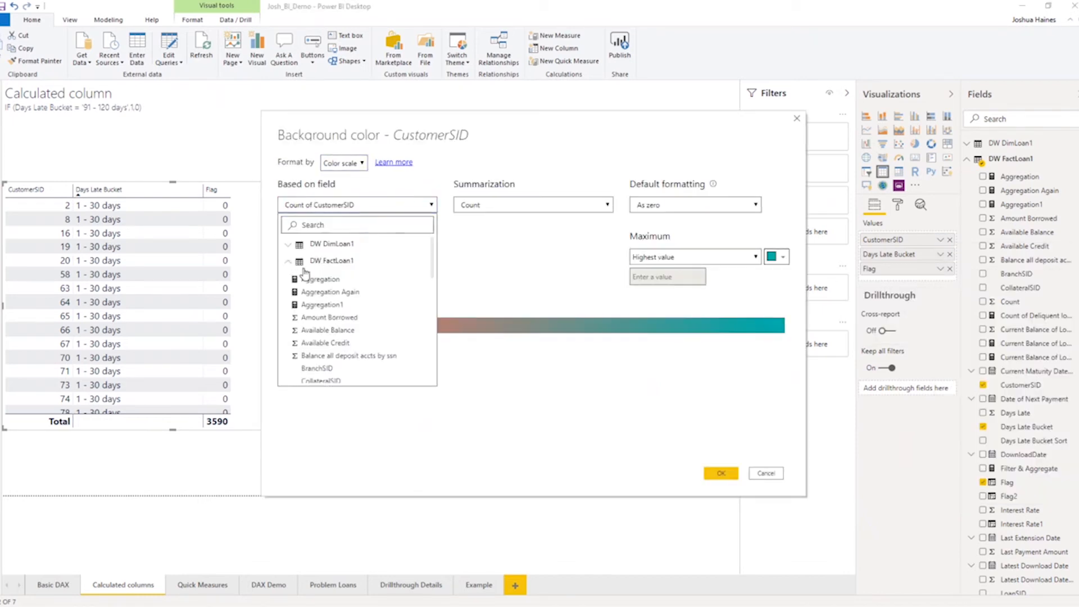
pyautogui.scroll(-5, 335, 305)
pyautogui.click(336, 285)
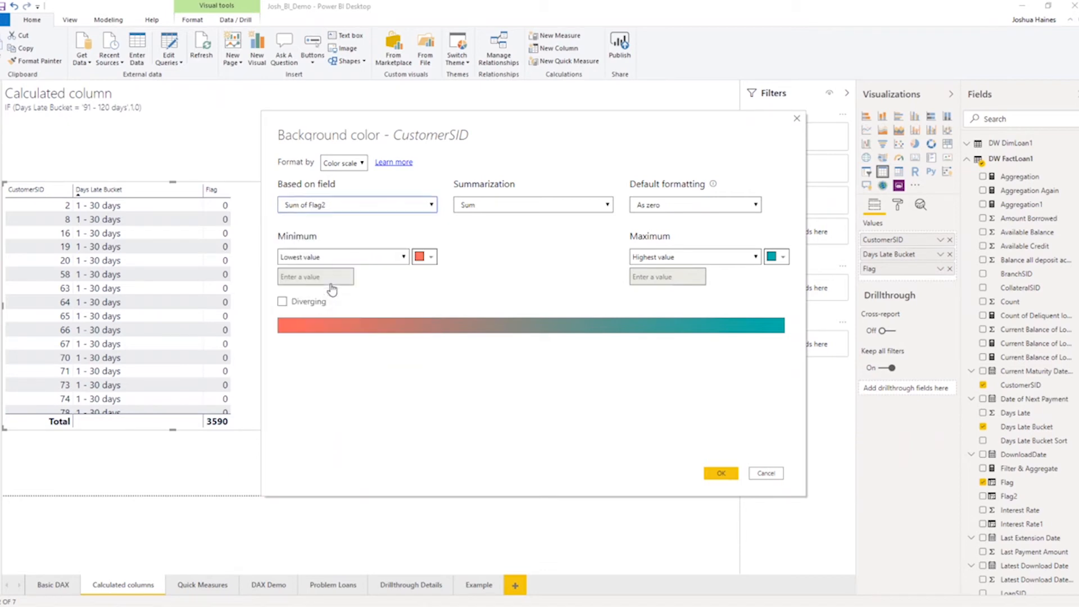
pyautogui.click(391, 206)
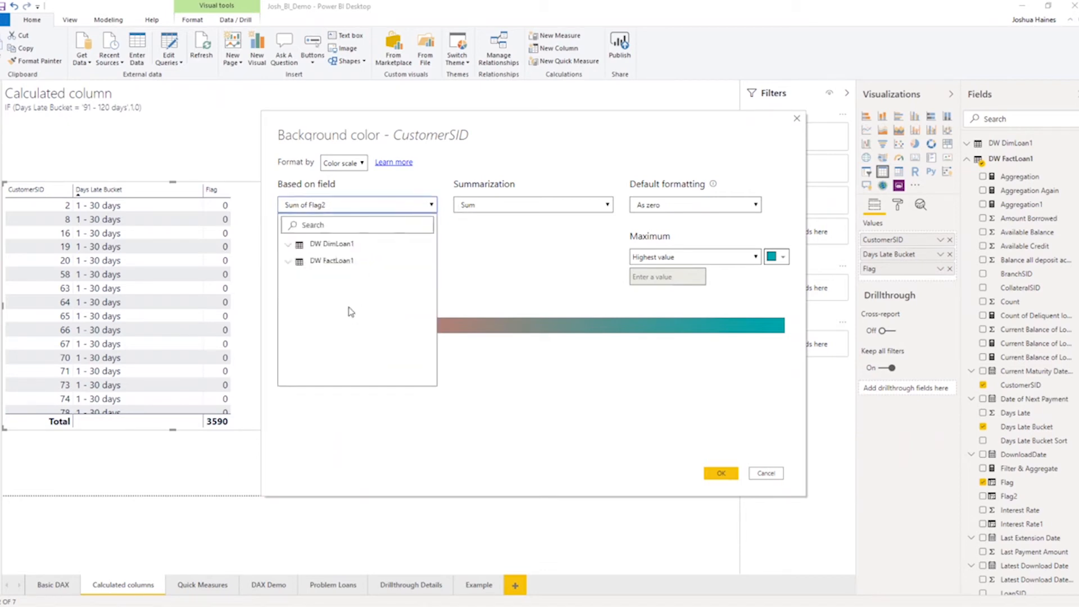
pyautogui.click(338, 266)
pyautogui.scroll(-3, 348, 291)
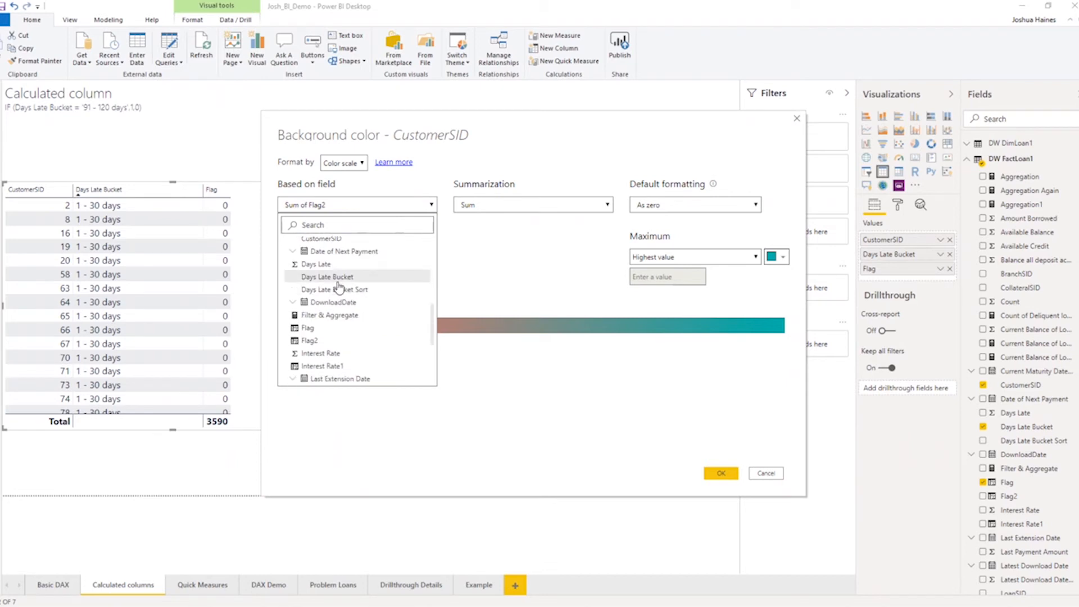
pyautogui.click(314, 328)
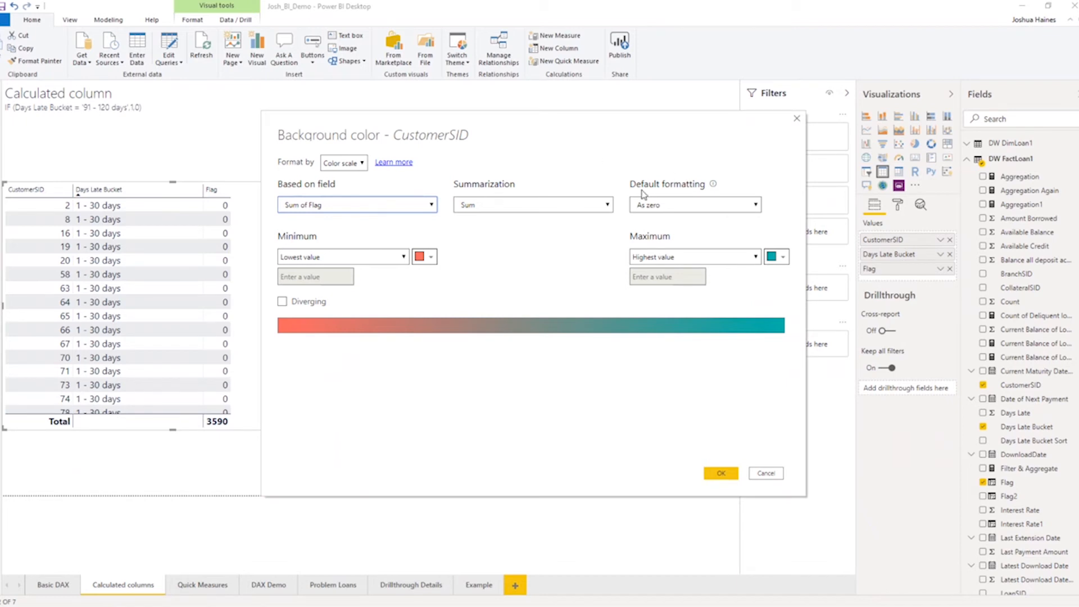
# Step: Set the color scale's minimum to a custom value of 0 with a white color
pyautogui.click(319, 258)
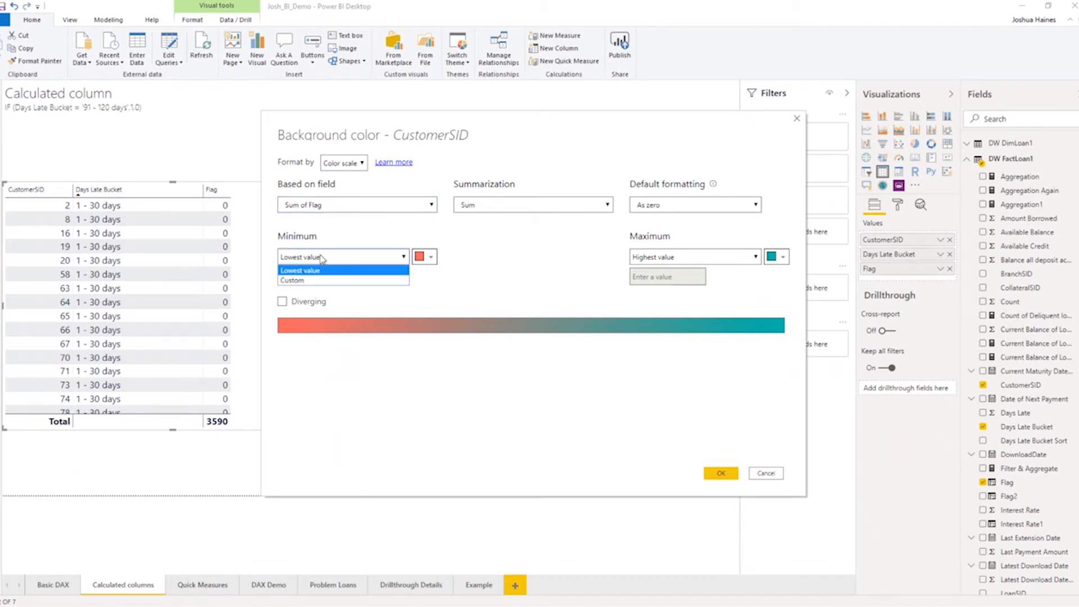
pyautogui.click(323, 270)
pyautogui.click(428, 256)
pyautogui.click(345, 292)
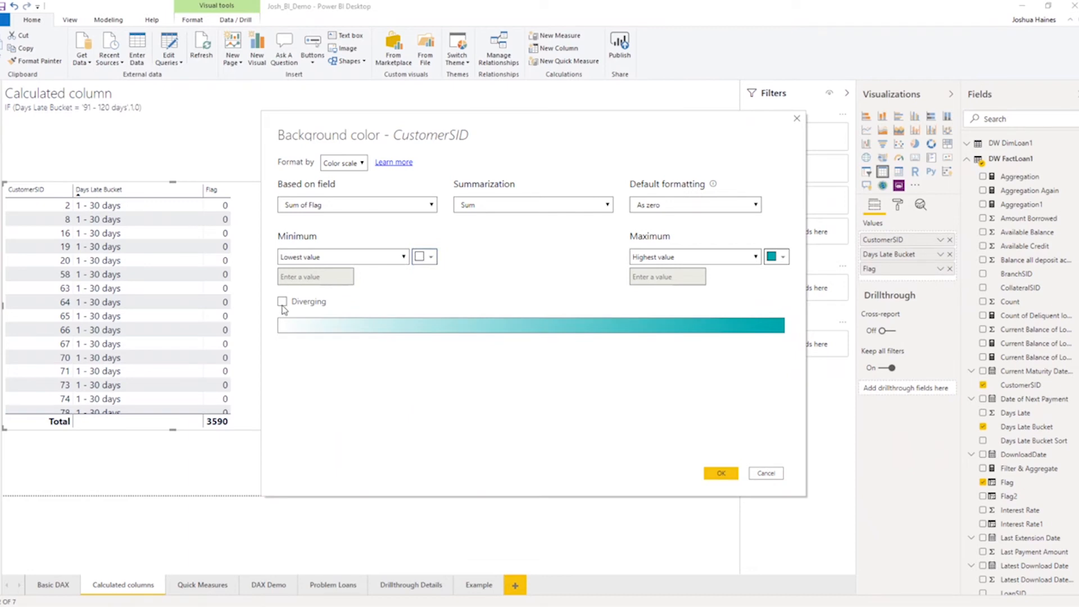
pyautogui.click(310, 258)
pyautogui.click(303, 280)
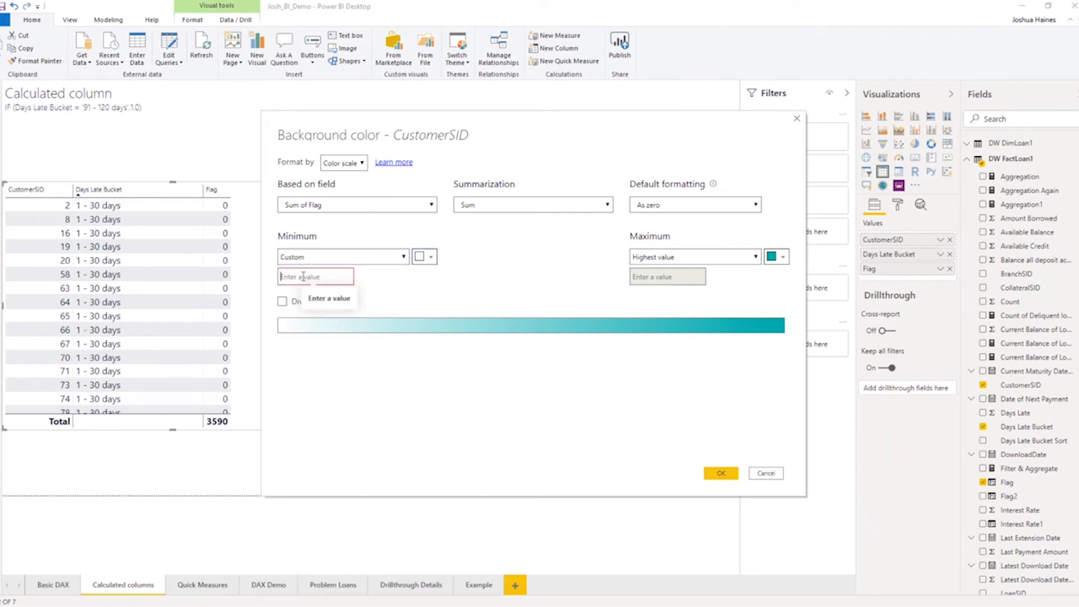
pyautogui.write('0')
# Step: Set the color scale's maximum to a custom value of 1 with a red color and apply the formatting
pyautogui.click(688, 258)
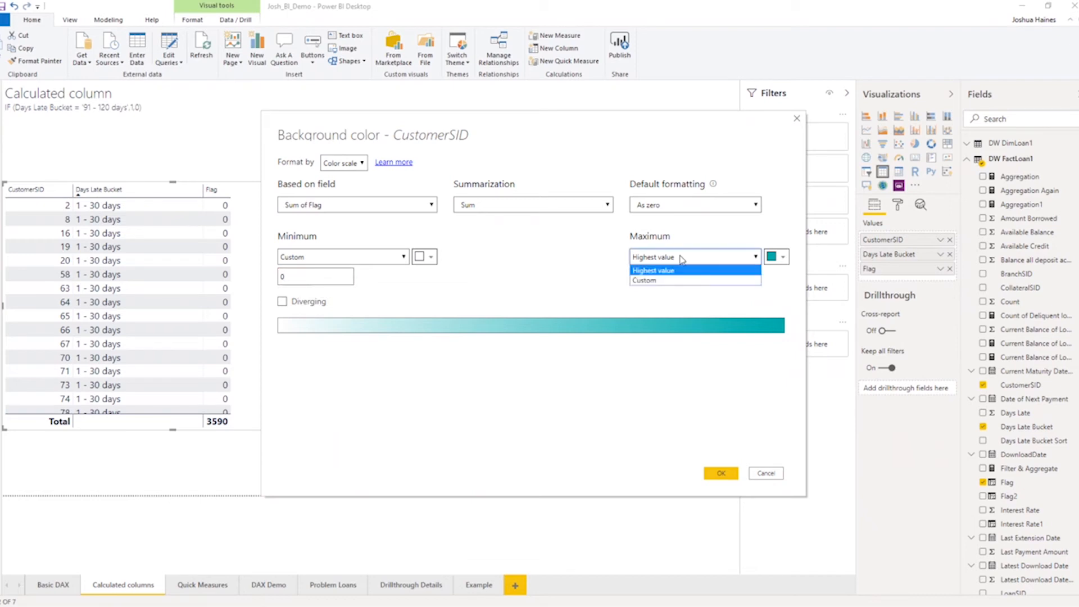
pyautogui.click(662, 280)
pyautogui.click(781, 257)
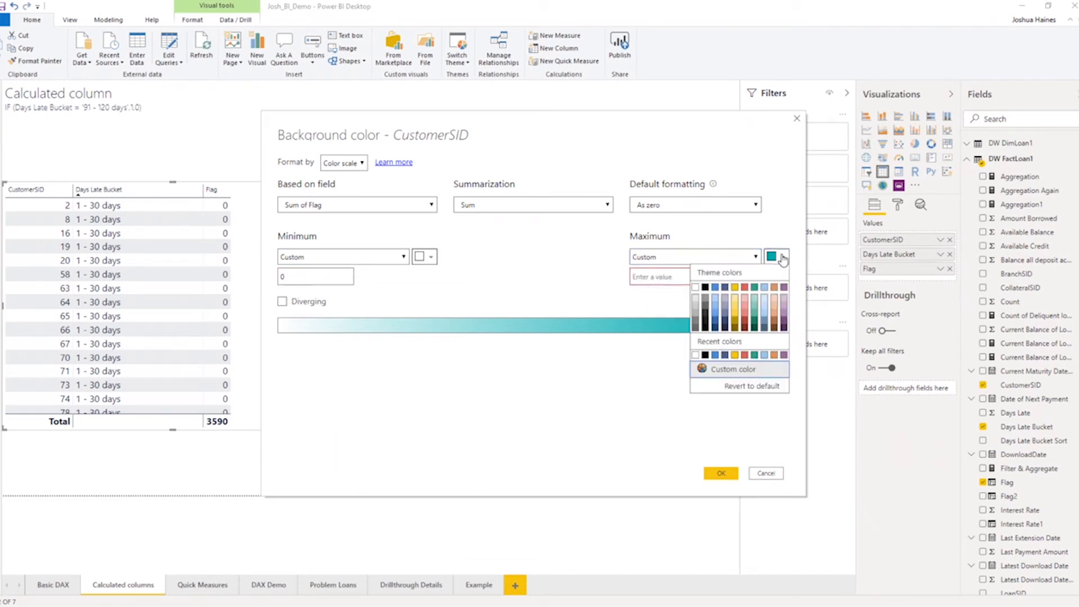
pyautogui.click(745, 287)
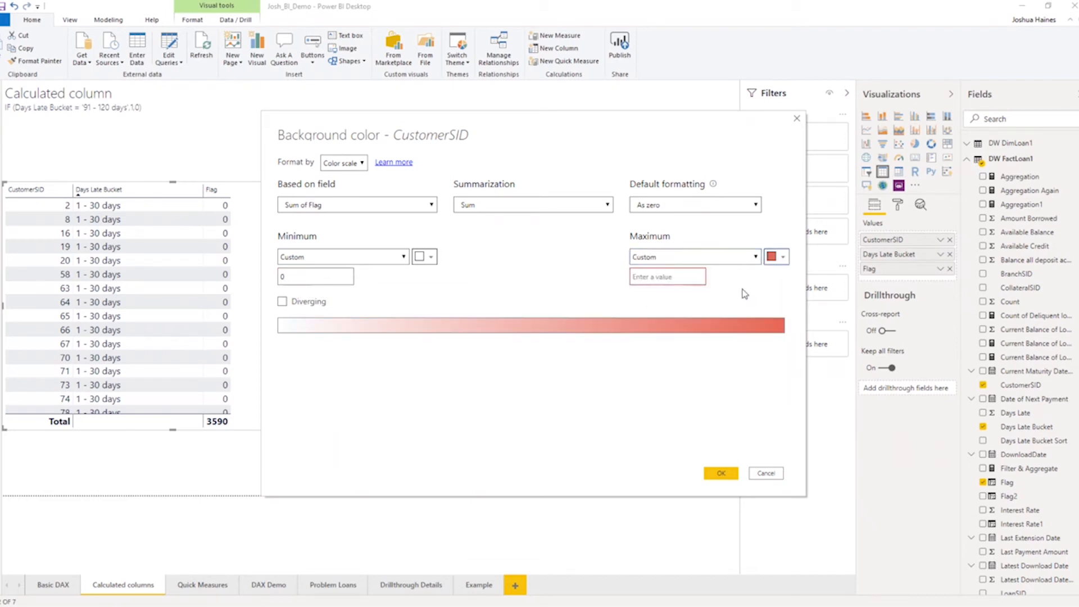
pyautogui.click(685, 282)
pyautogui.write('1')
pyautogui.click(721, 473)
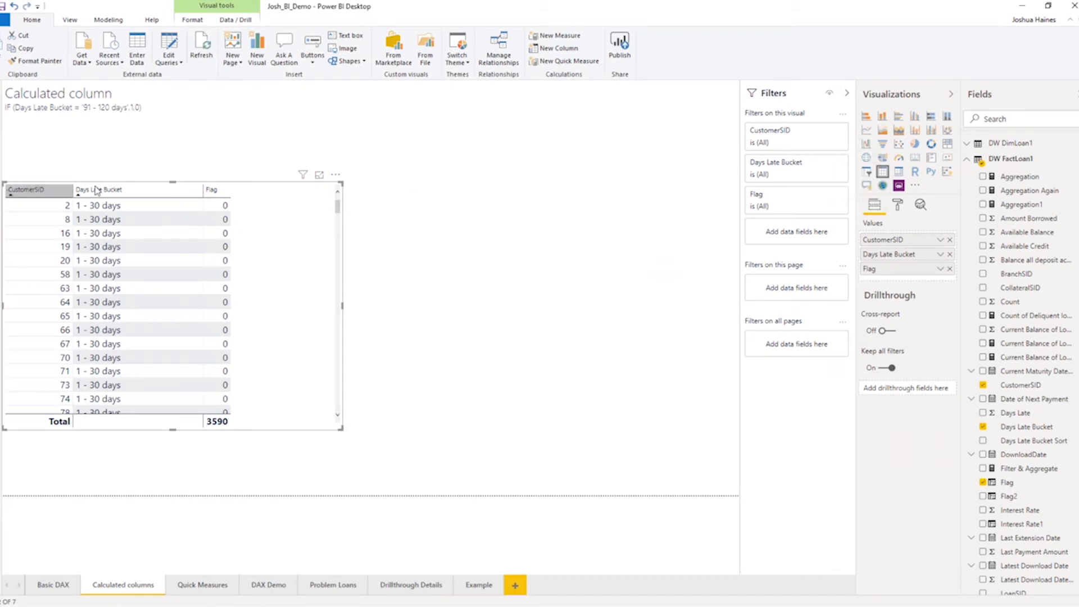
# Step: Extend the table upward, sorted by CustomerSID, and remove the Flag field from it
pyautogui.moveTo(172, 182); pyautogui.dragTo(188, 142)
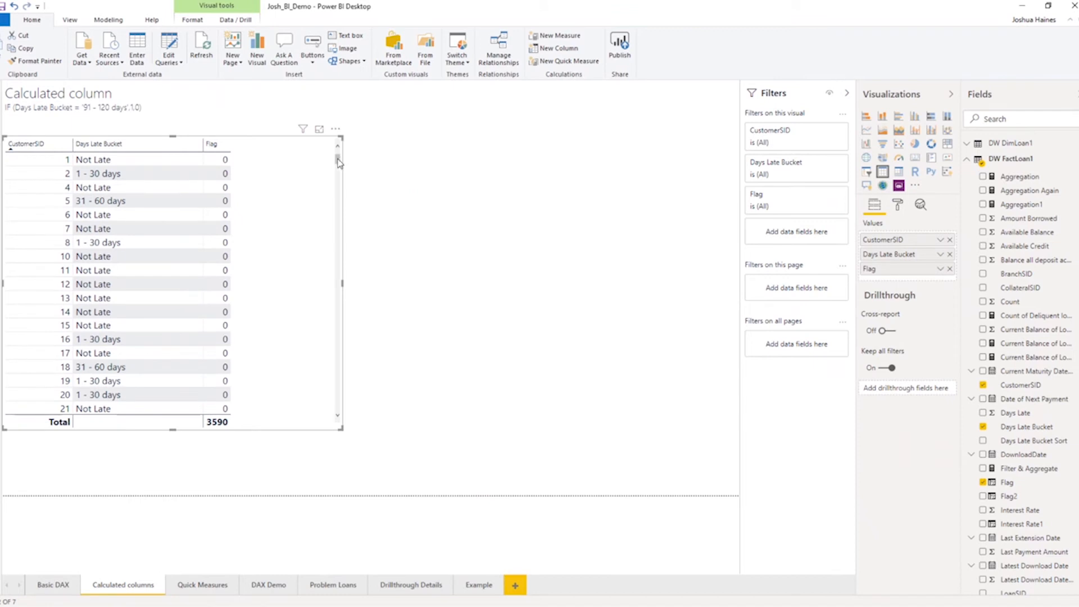
pyautogui.click(949, 269)
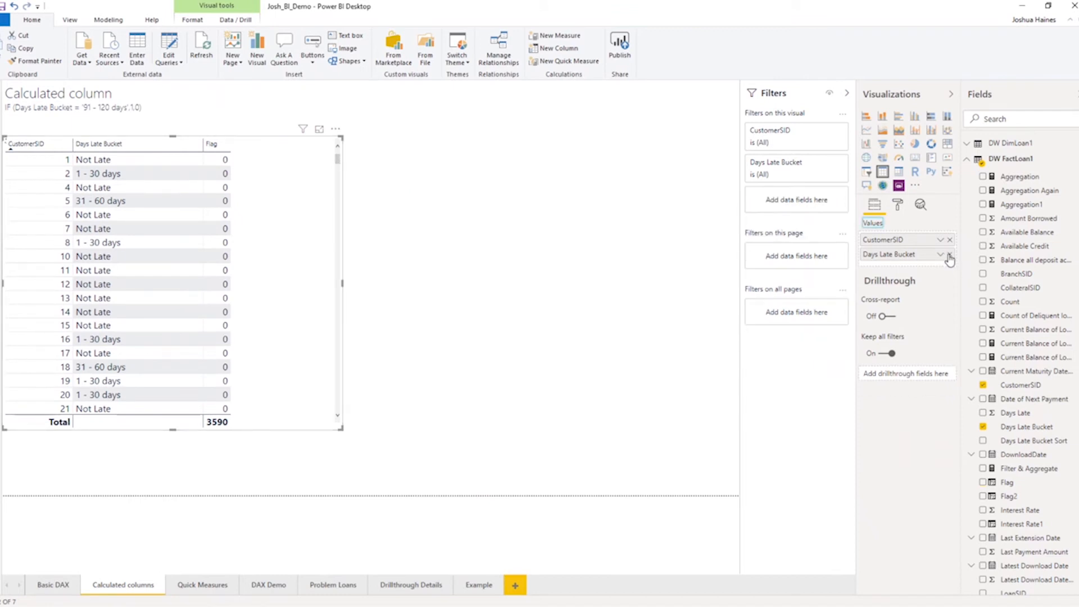
pyautogui.moveTo(339, 169); pyautogui.dragTo(339, 229)
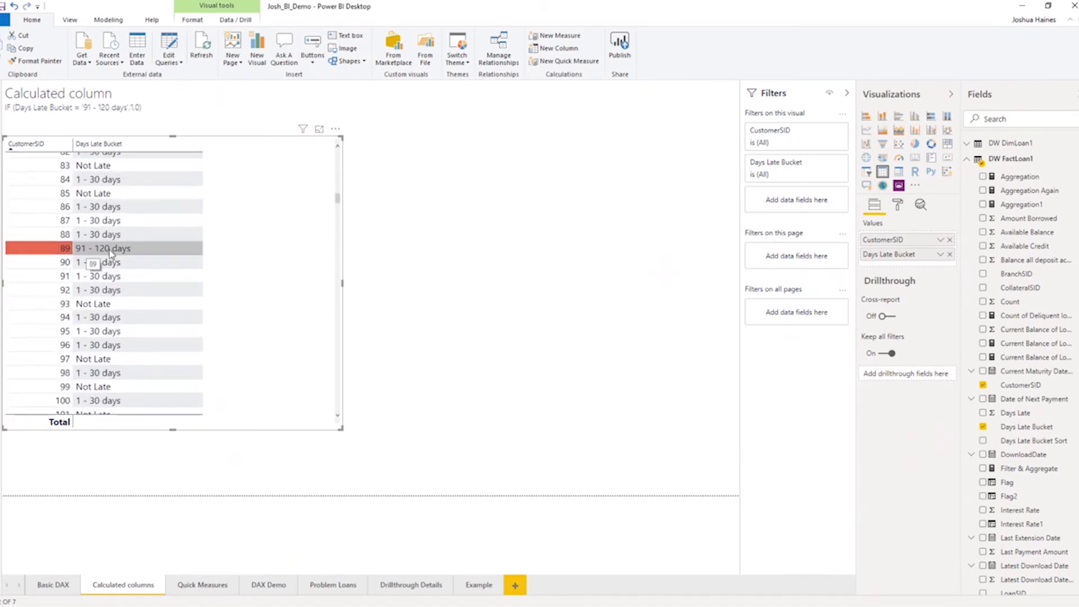
pyautogui.moveTo(340, 200); pyautogui.dragTo(335, 248)
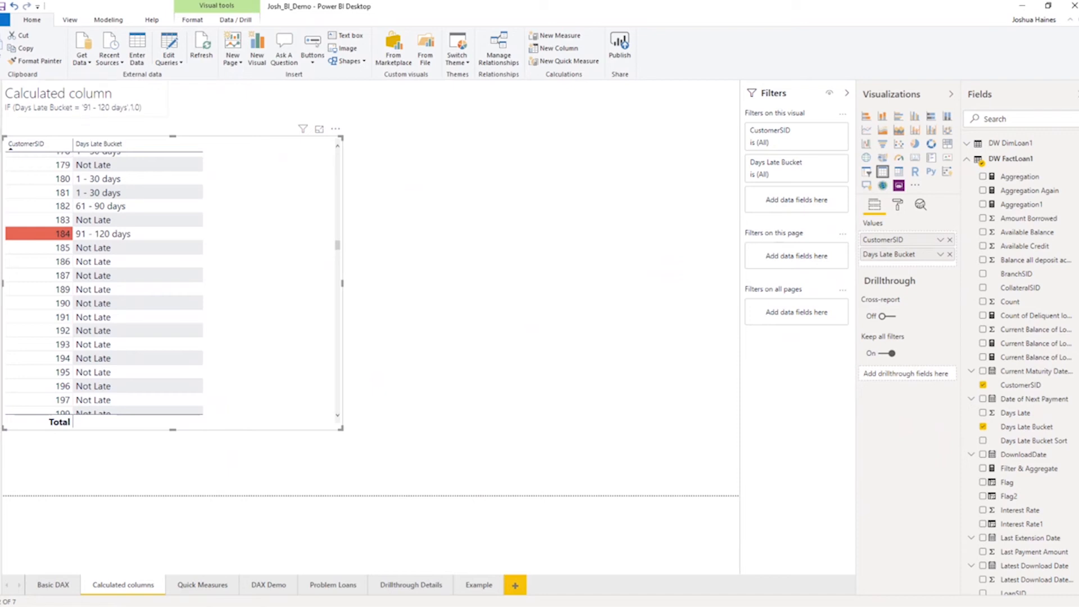
# Step: Inspect the Flag column in the DW FactLoan1 data table and return to the report
pyautogui.click(0, 118)
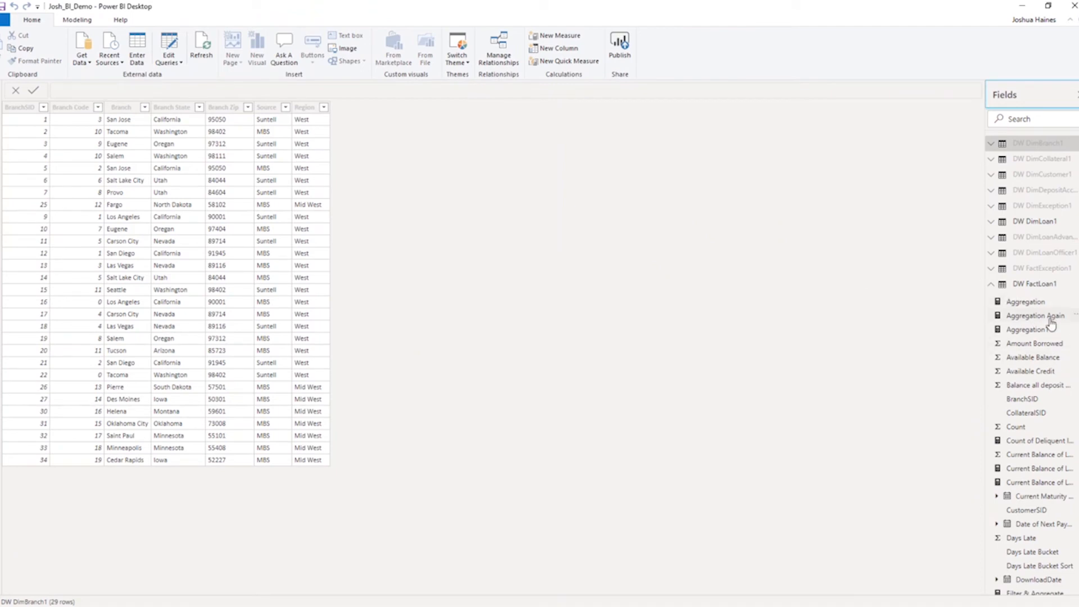
pyautogui.click(1035, 284)
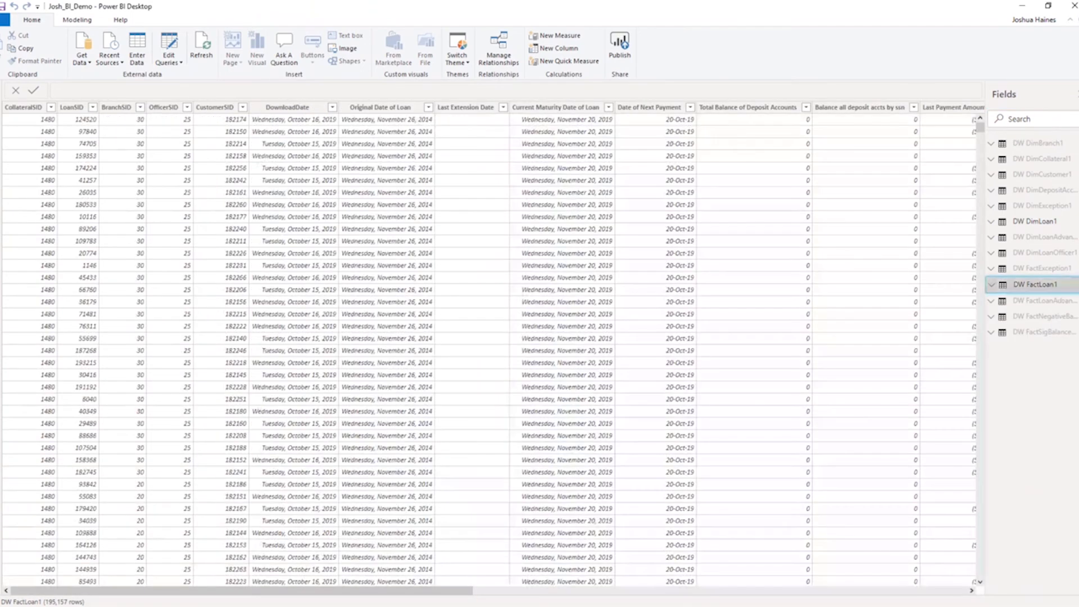
pyautogui.moveTo(337, 590); pyautogui.dragTo(889, 601)
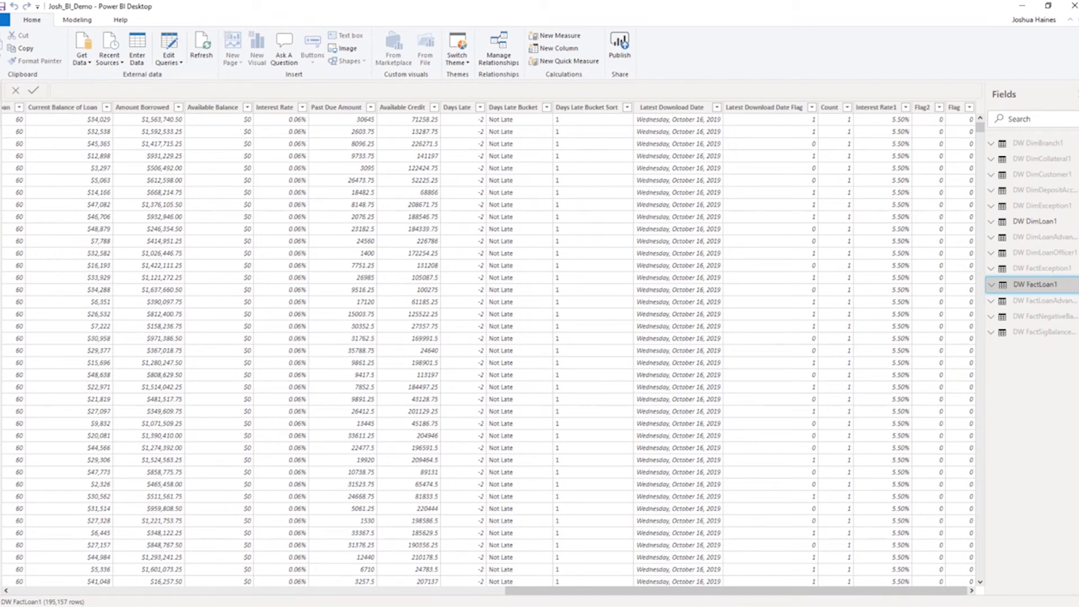
pyautogui.click(1, 106)
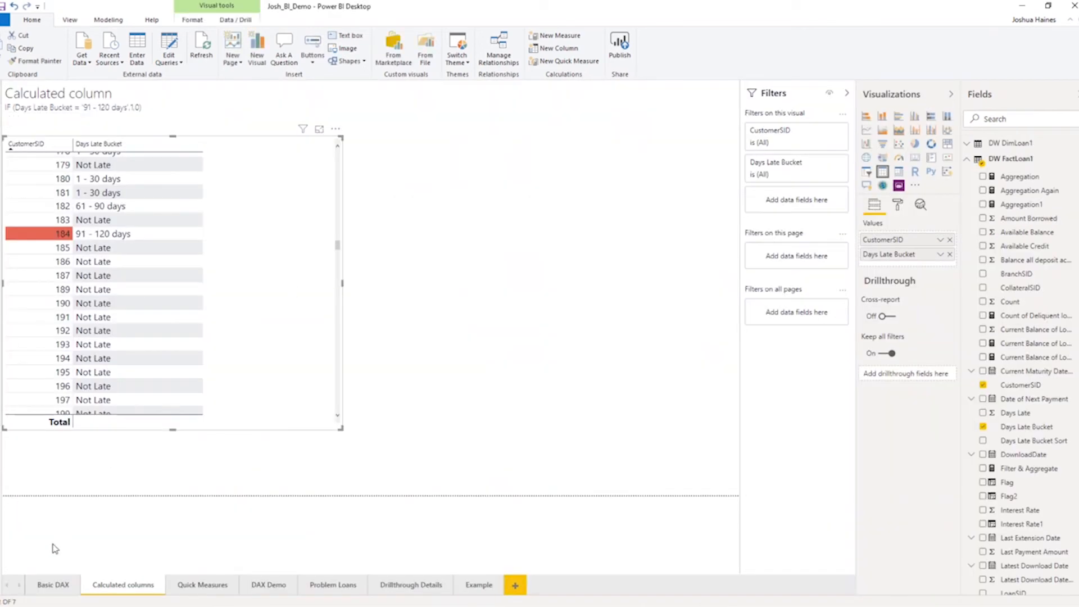
# Step: Look through the Basic DAX, Drillthrough Details and Example pages and bring up the Problem Loans page
pyautogui.click(54, 586)
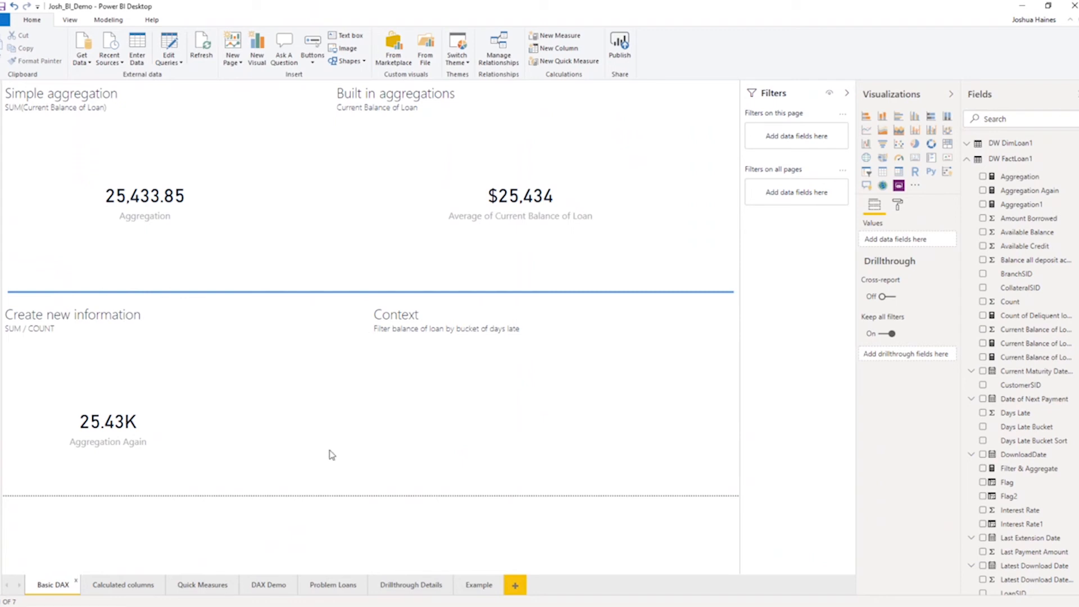
pyautogui.click(416, 587)
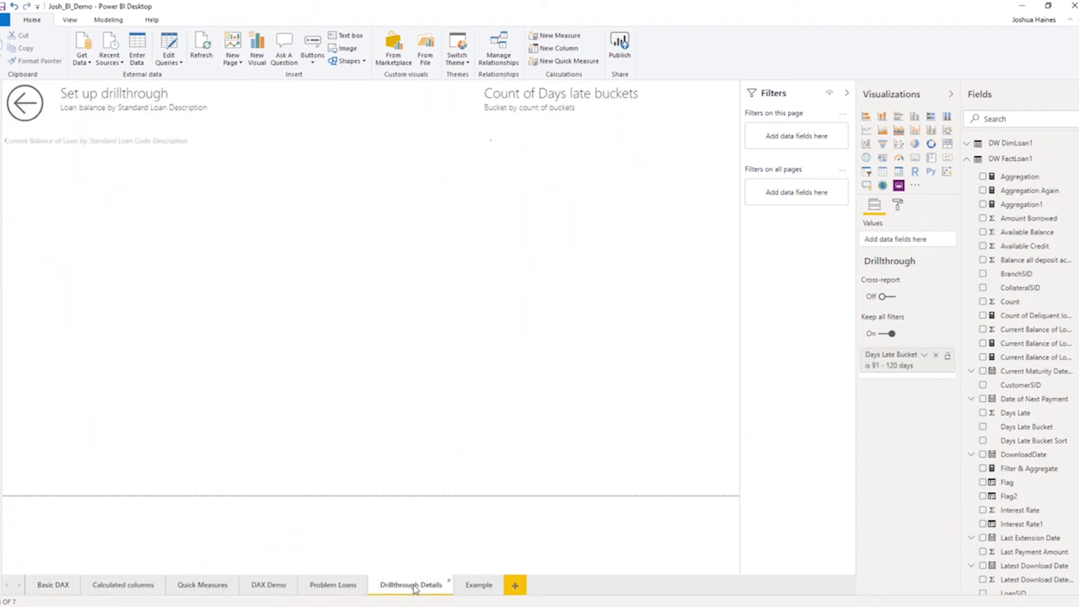
pyautogui.click(476, 593)
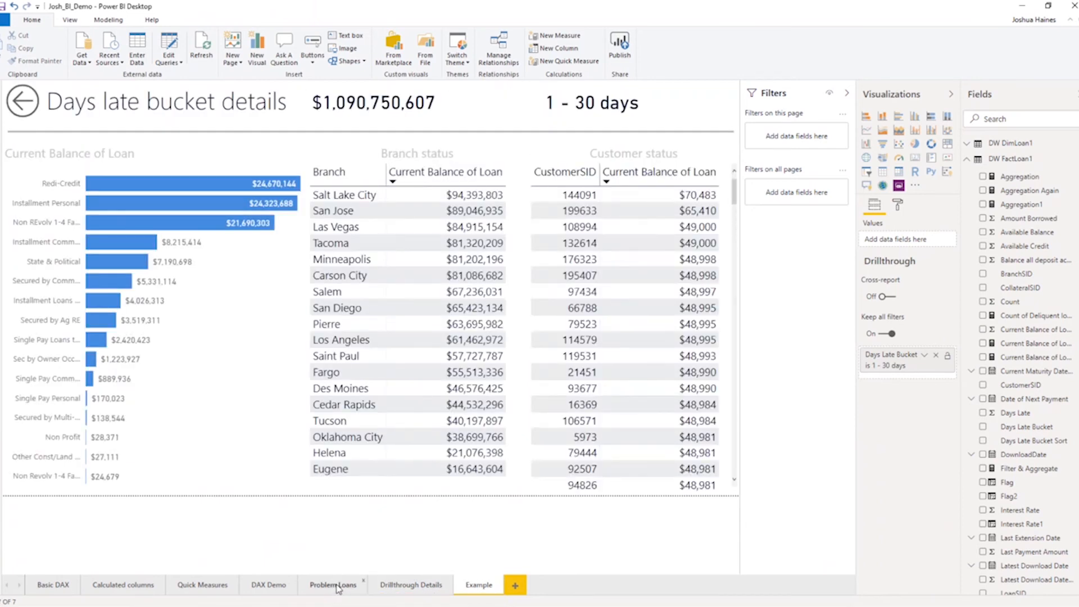
pyautogui.click(338, 588)
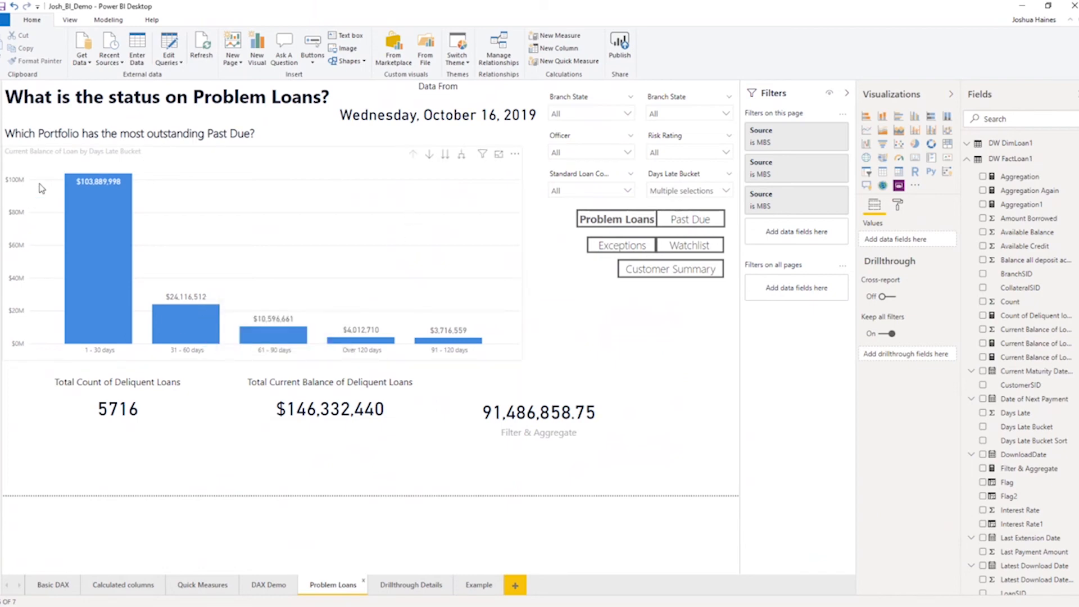
# Step: Take the past-due balance chart to its Standard Loan Code Description level and back up, and look over its drill options
pyautogui.click(446, 160)
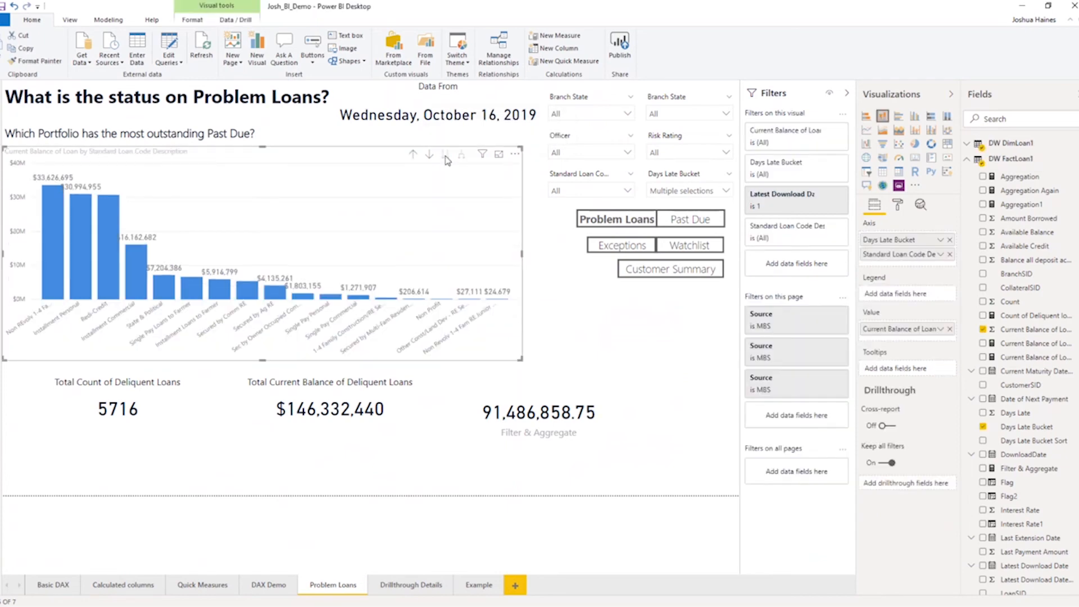
pyautogui.click(414, 160)
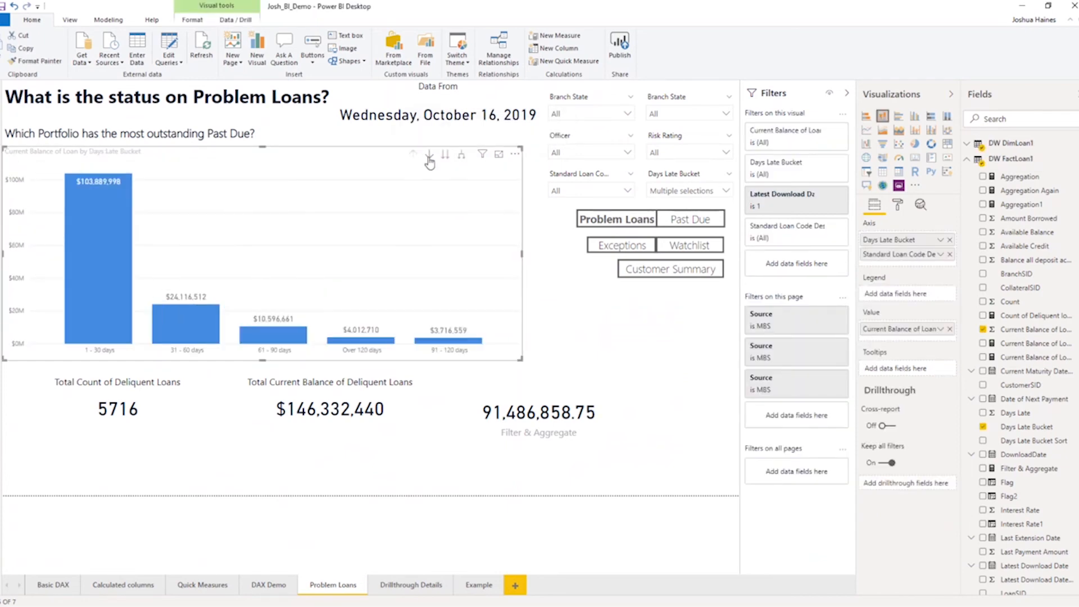
pyautogui.click(430, 156)
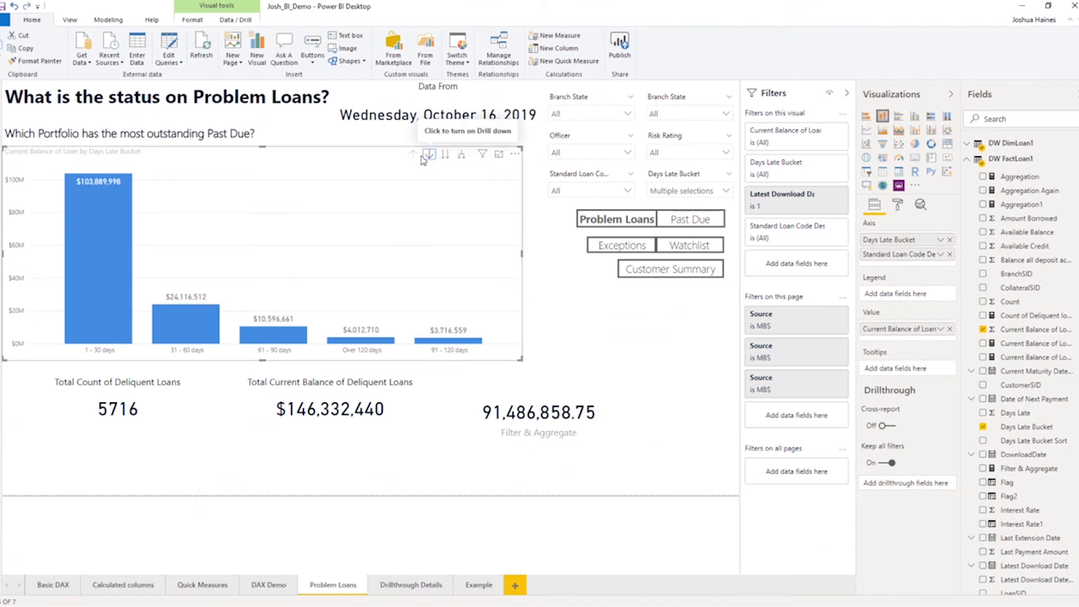
pyautogui.click(461, 158)
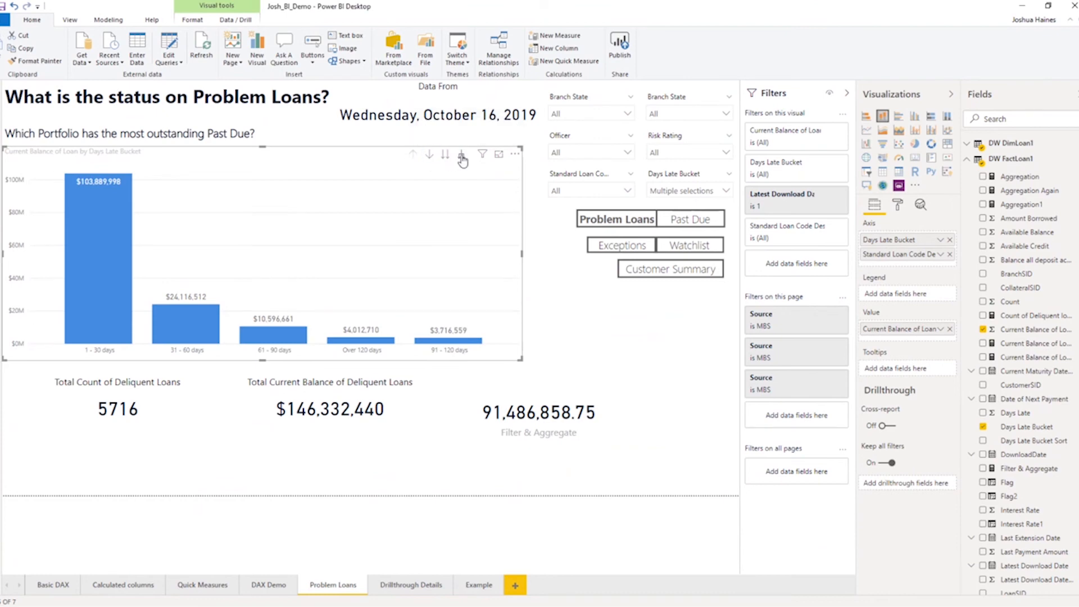
pyautogui.click(413, 155)
# Step: Drill through from the 1 - 30 days bar to the Example page and return to Problem Loans
pyautogui.rightClick(114, 233)
pyautogui.moveTo(153, 308)
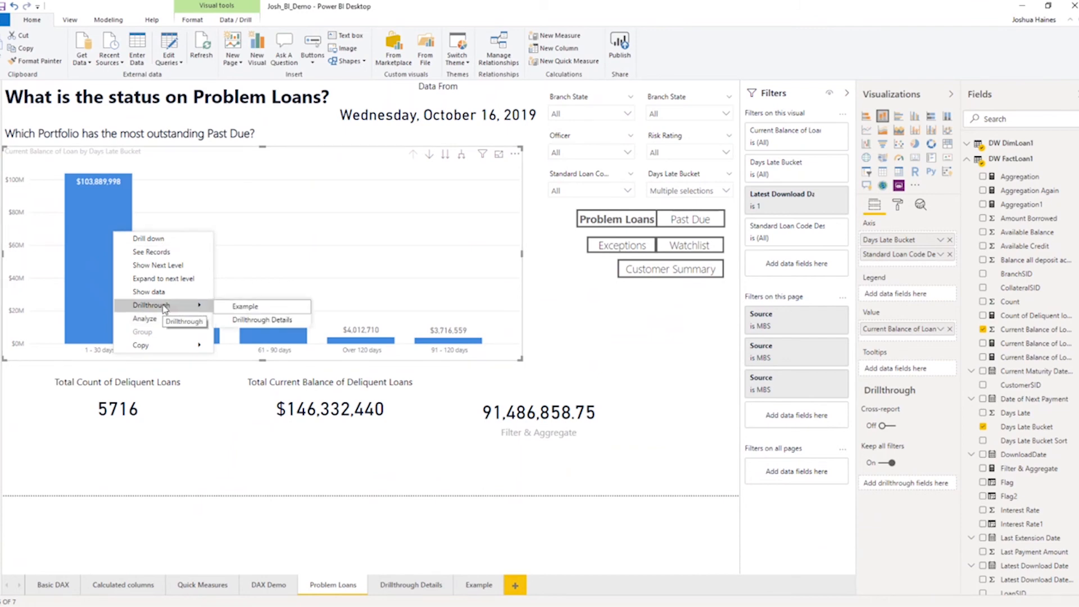
pyautogui.click(239, 308)
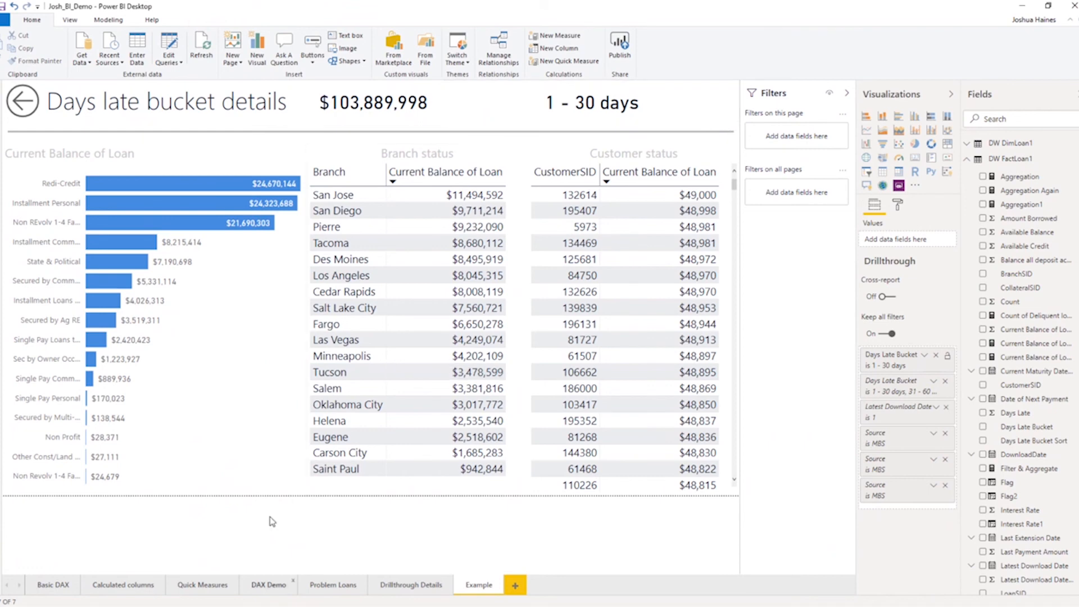
pyautogui.keyDown('ctrl'); pyautogui.click(26, 105); pyautogui.keyUp('ctrl')
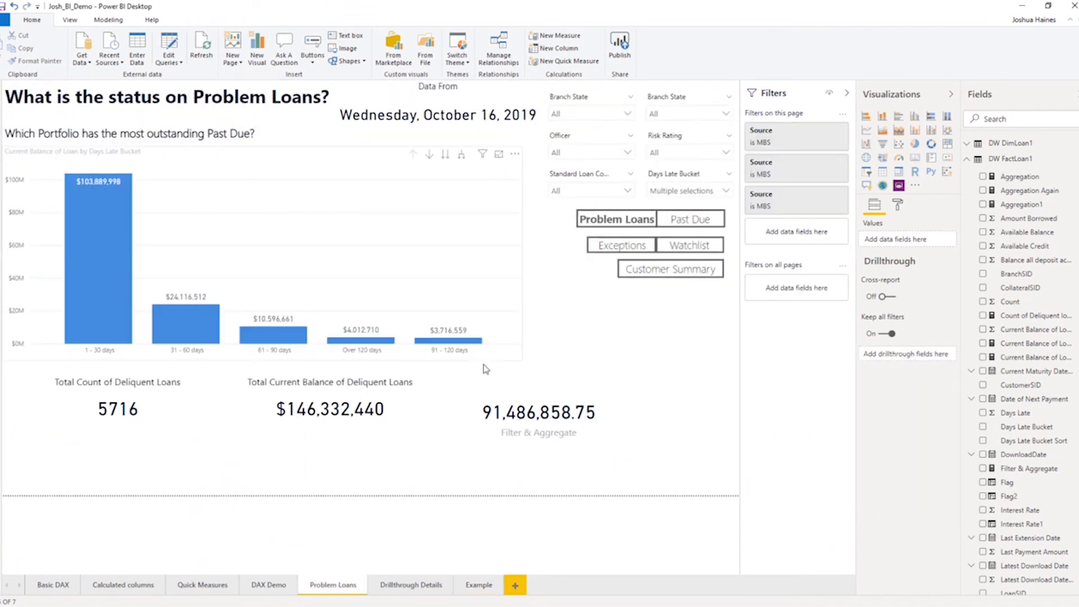
# Step: Drill through from the Over 120 days bar to the Example page
pyautogui.rightClick(358, 341)
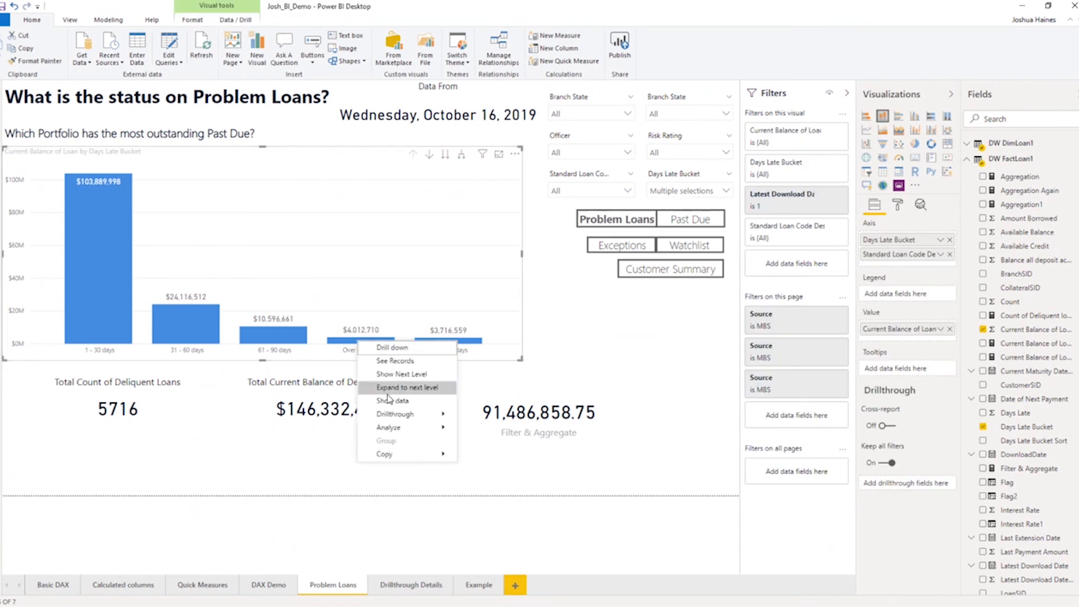
pyautogui.moveTo(405, 414)
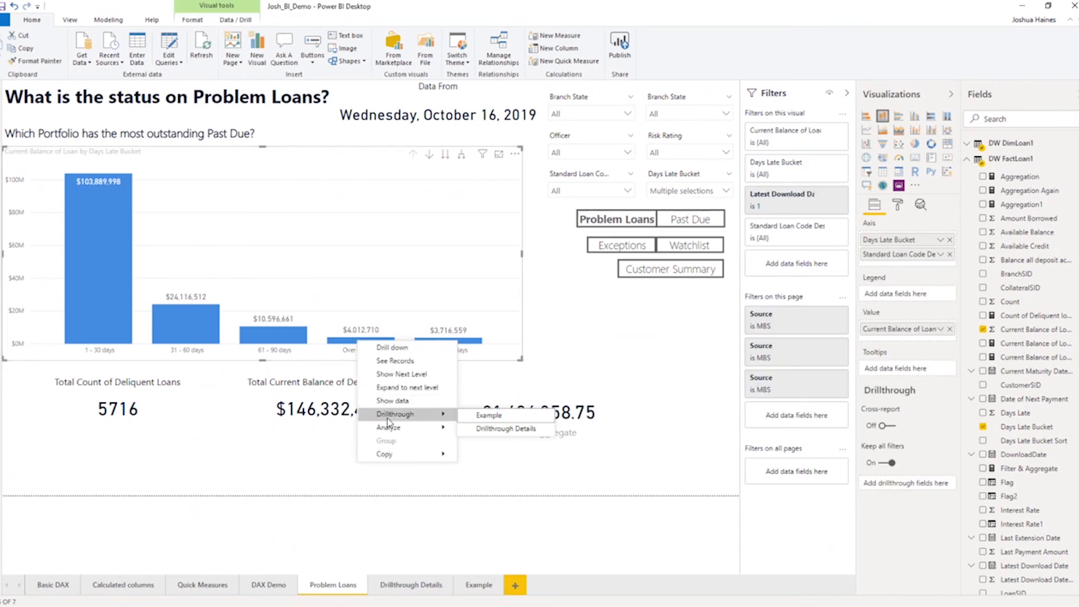
pyautogui.click(501, 416)
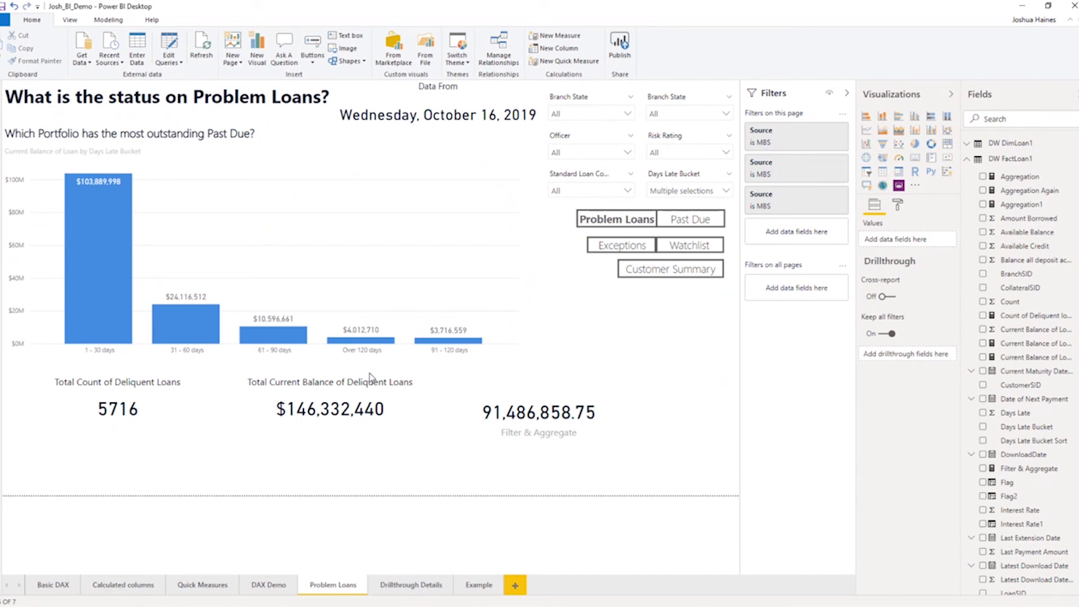
# Step: Delete the loan balance bar chart and the Days Late Bucket count table from the Drillthrough Details page
pyautogui.click(388, 586)
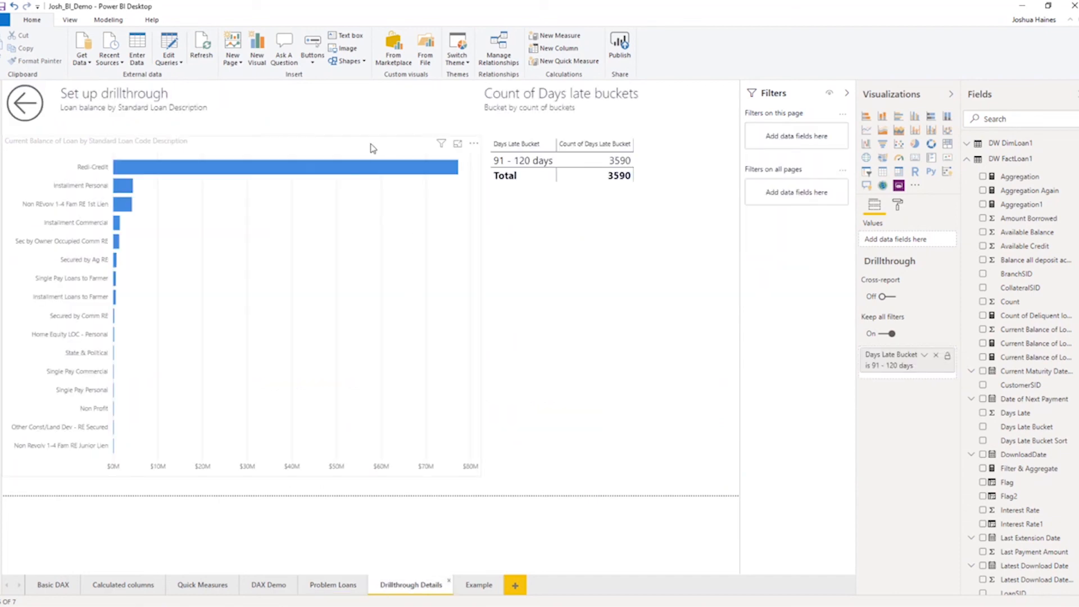
pyautogui.click(477, 140)
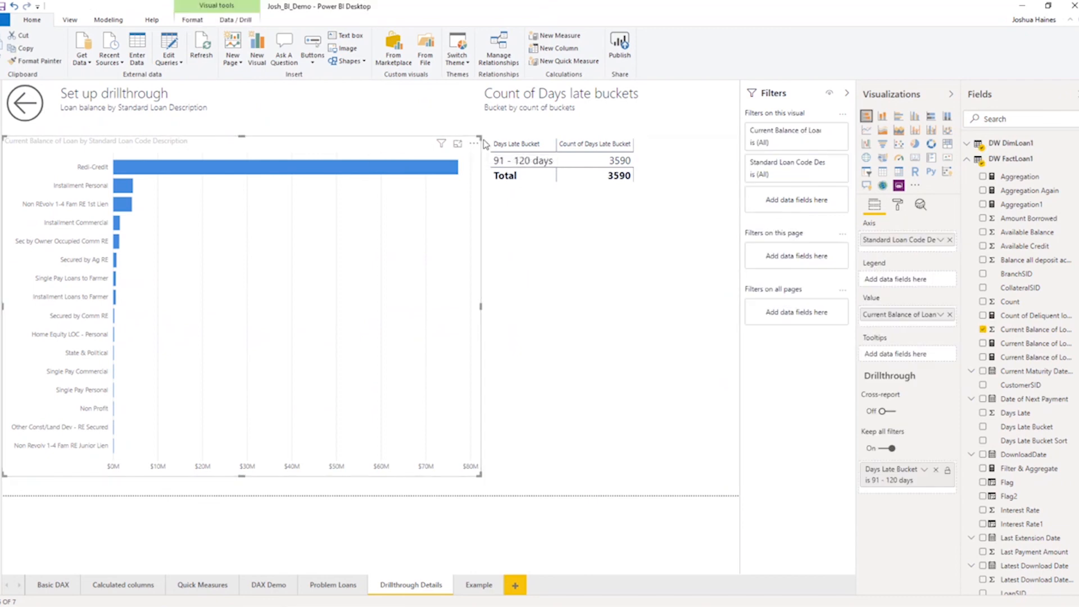
pyautogui.press('Delete')
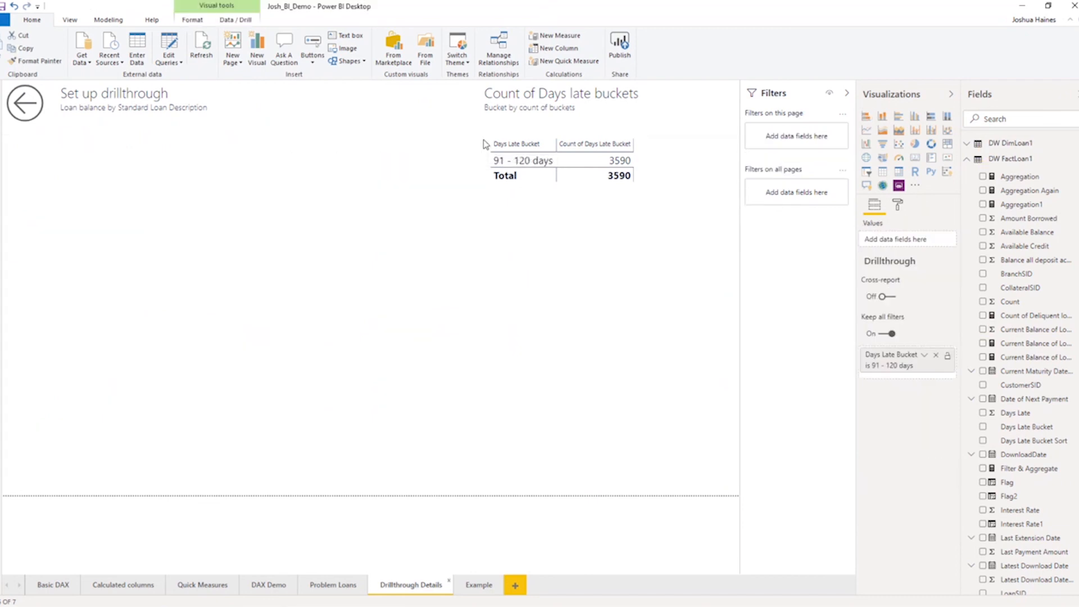
pyautogui.press('Delete')
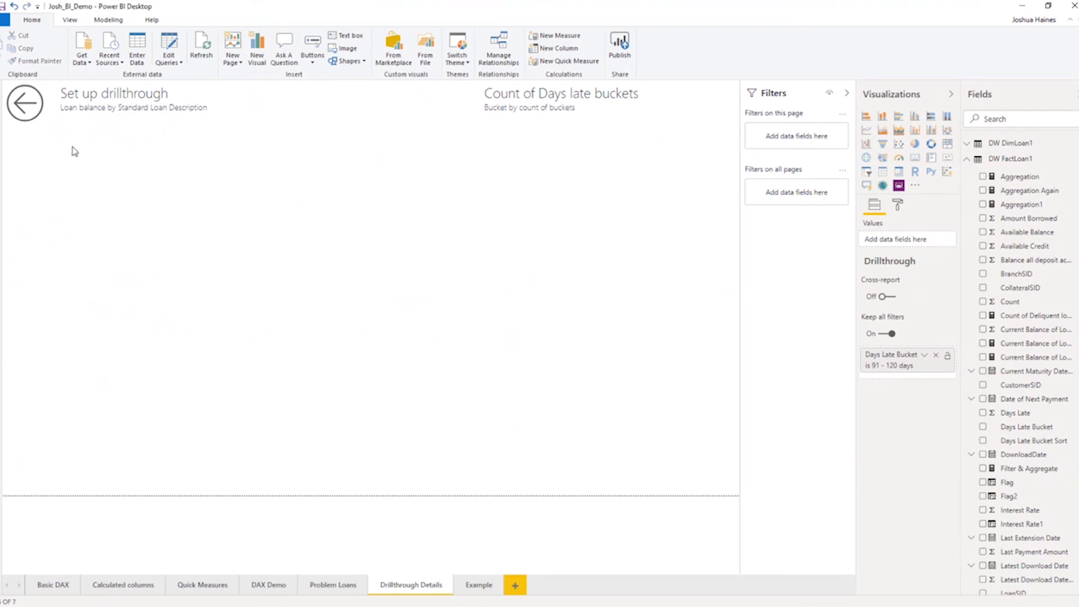
# Step: Delete the back button and remove the Days Late Bucket drillthrough field from the Drillthrough Details page
pyautogui.click(29, 108)
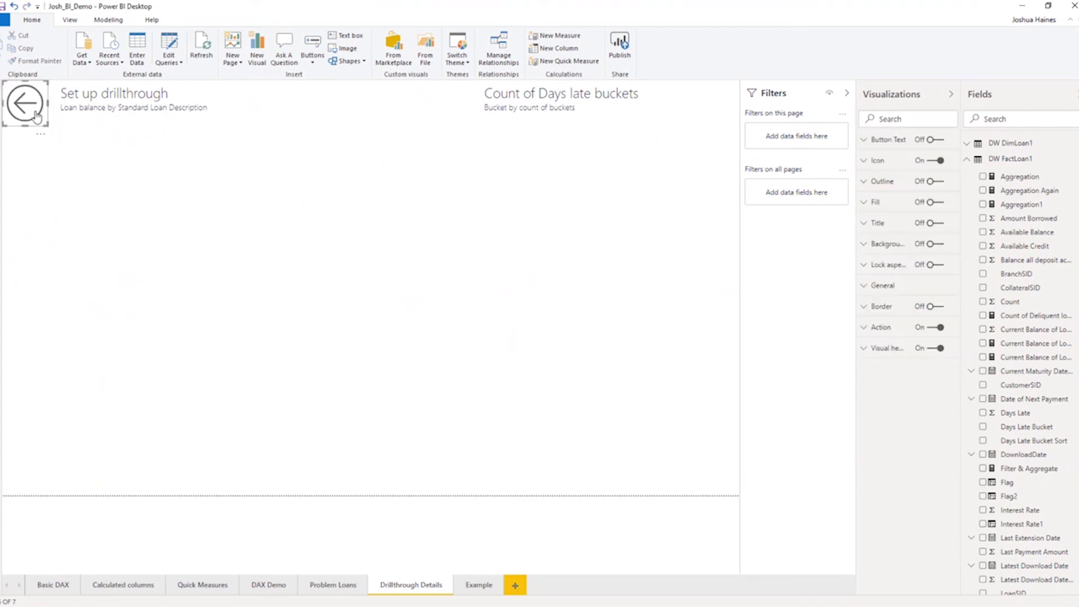
pyautogui.click(265, 326)
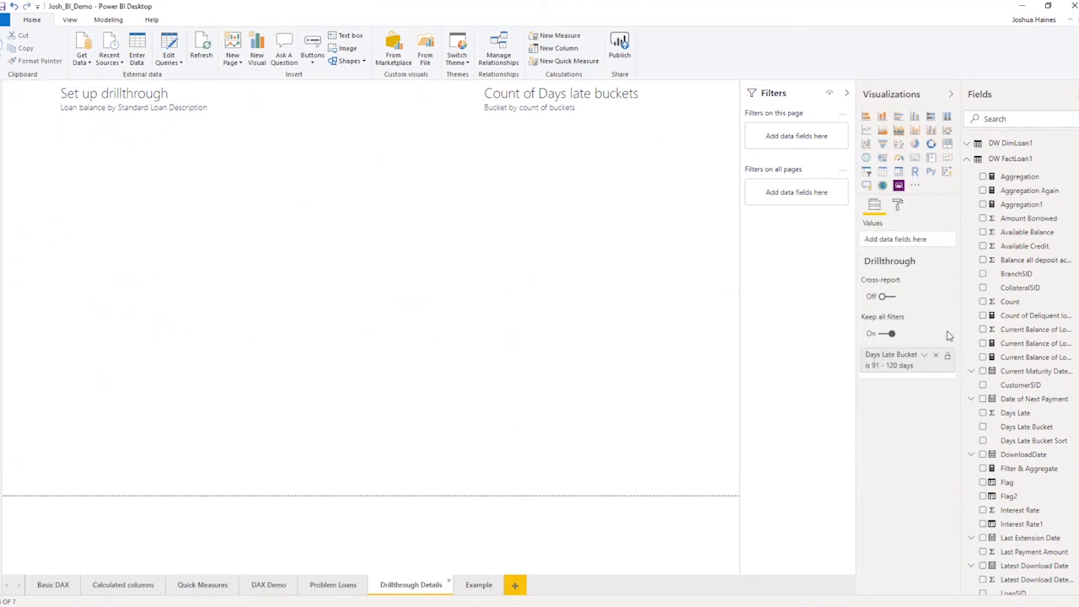
pyautogui.click(936, 355)
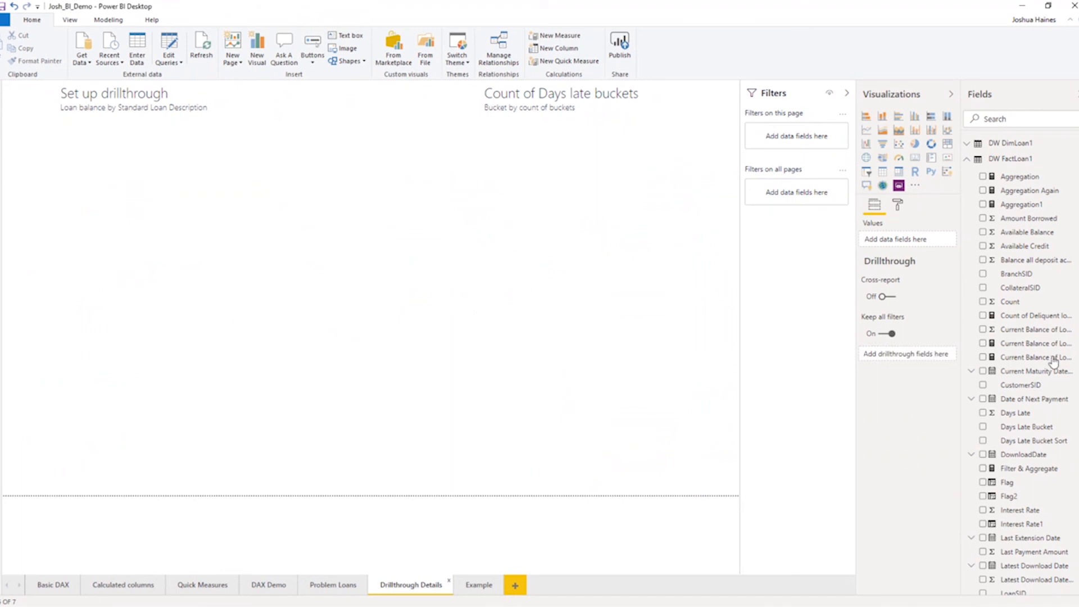
# Step: Copy the Problem Loans column chart onto the Drillthrough Details page and remove Days Late Bucket from its axis
pyautogui.click(343, 587)
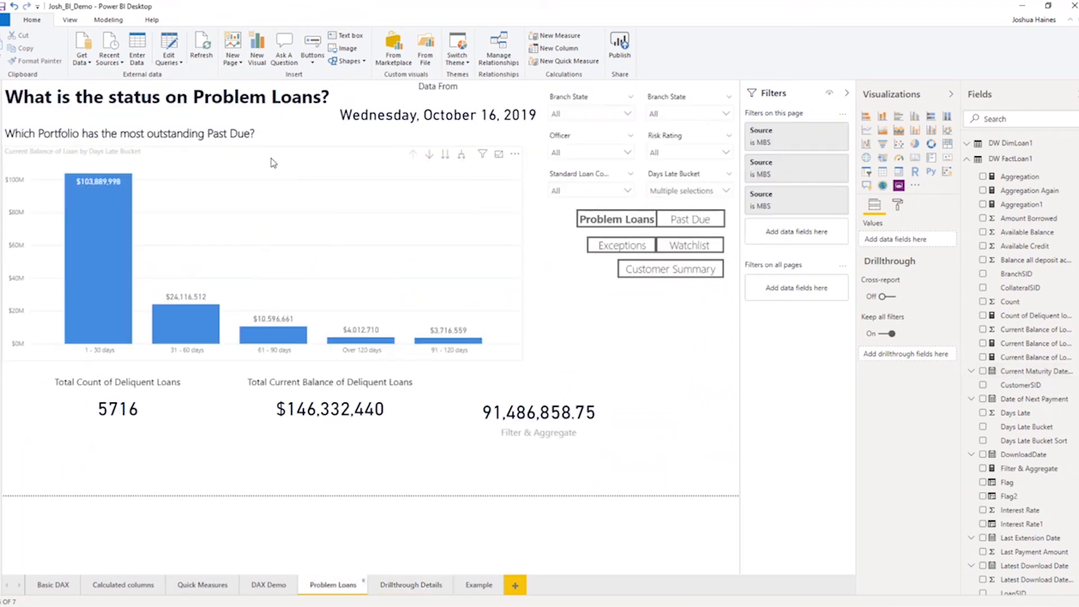
pyautogui.click(273, 163)
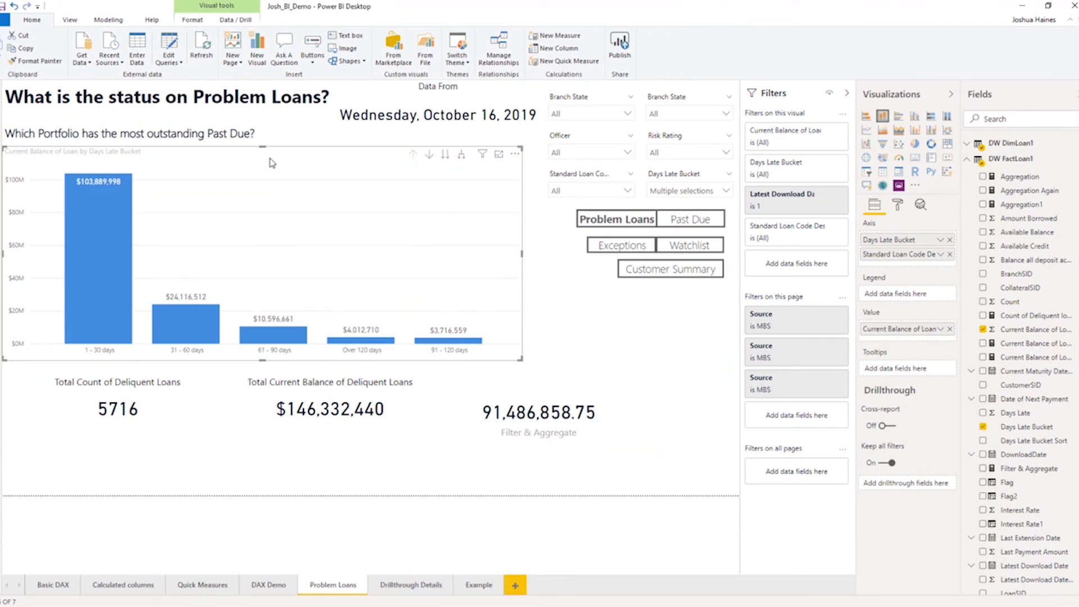
pyautogui.click(395, 585)
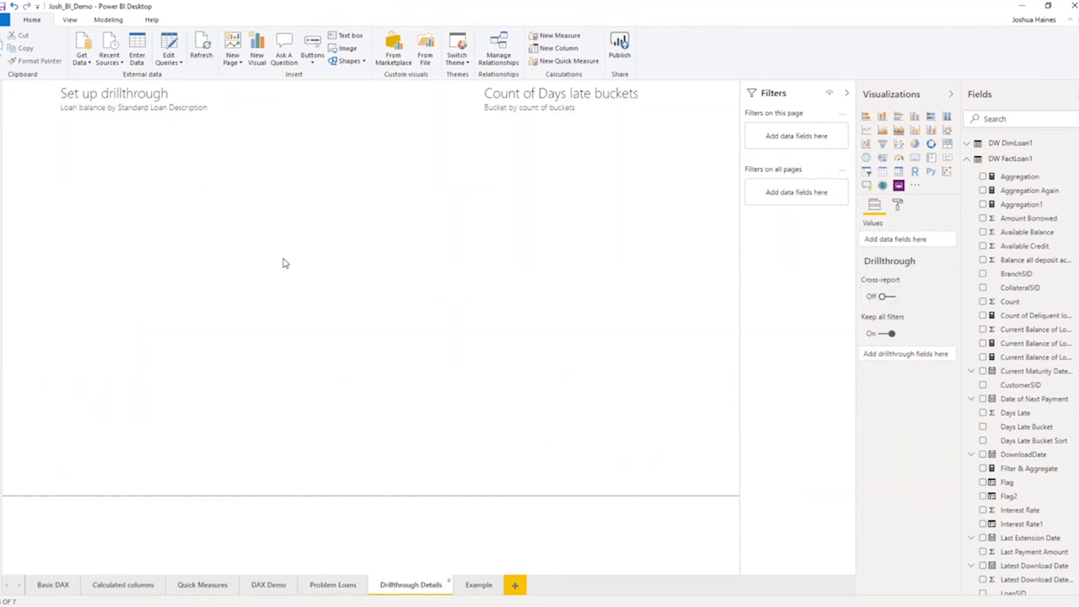
pyautogui.hotkey('ctrl', 'v')
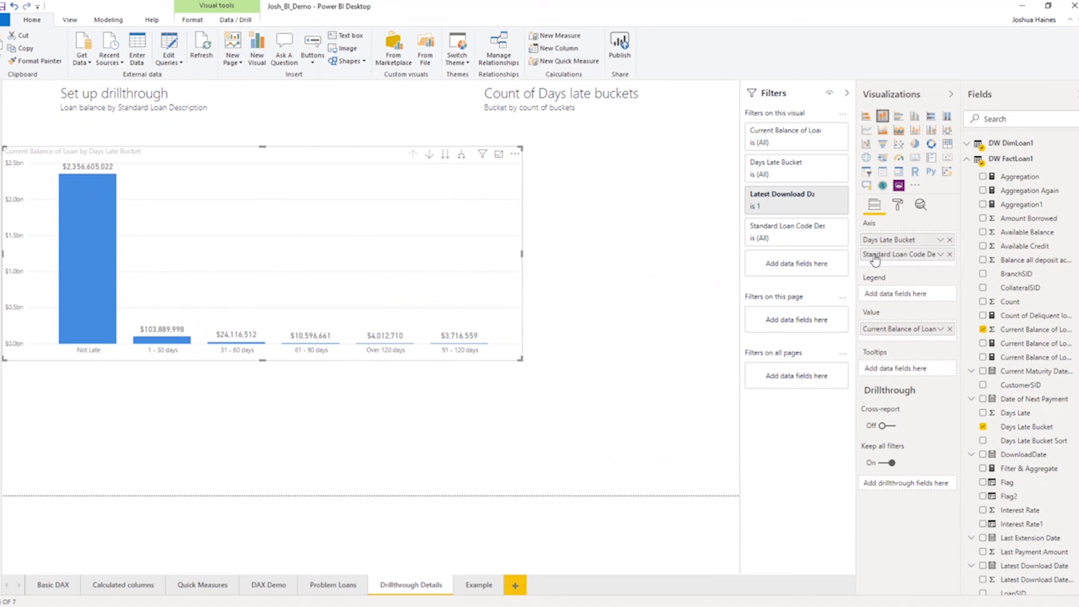
pyautogui.click(949, 239)
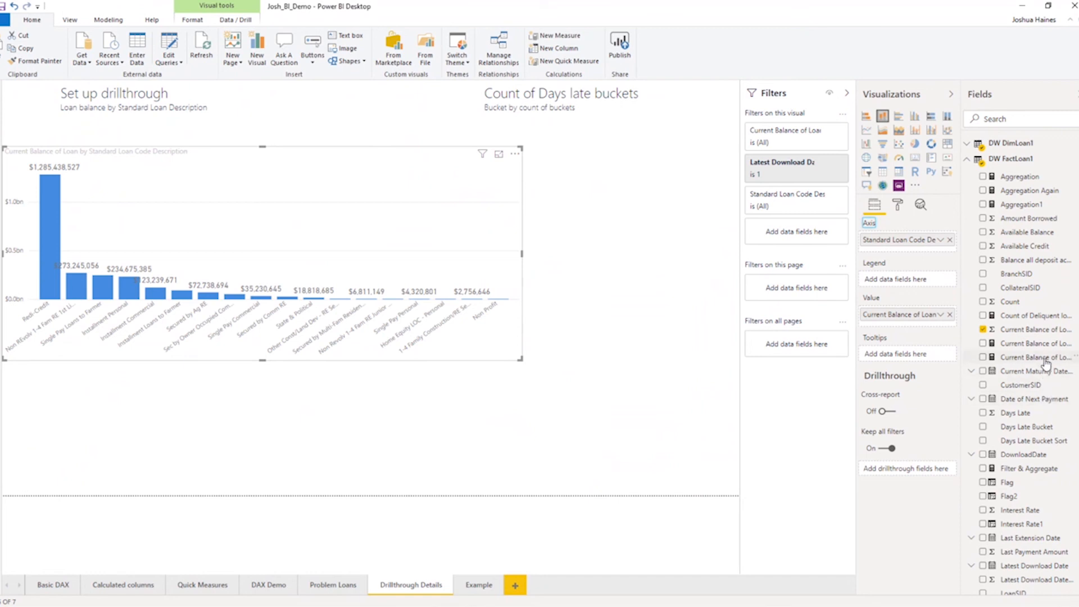
# Step: Add Days Late Bucket as the page's drillthrough field, enlarge the back button and collapse the field's filter card
pyautogui.moveTo(1048, 432); pyautogui.dragTo(909, 472)
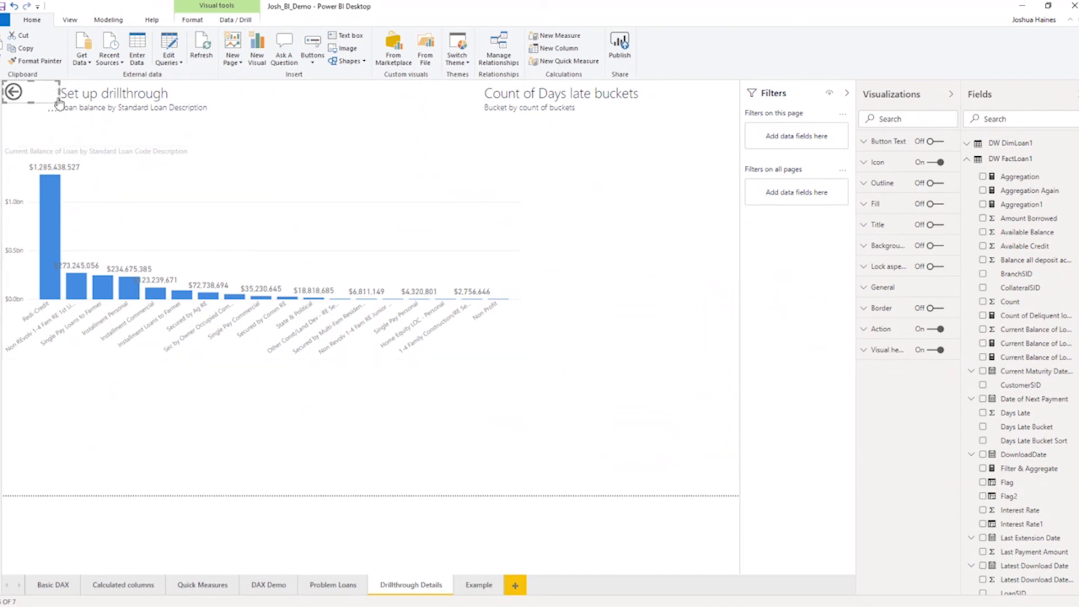
pyautogui.moveTo(56, 101); pyautogui.dragTo(49, 140)
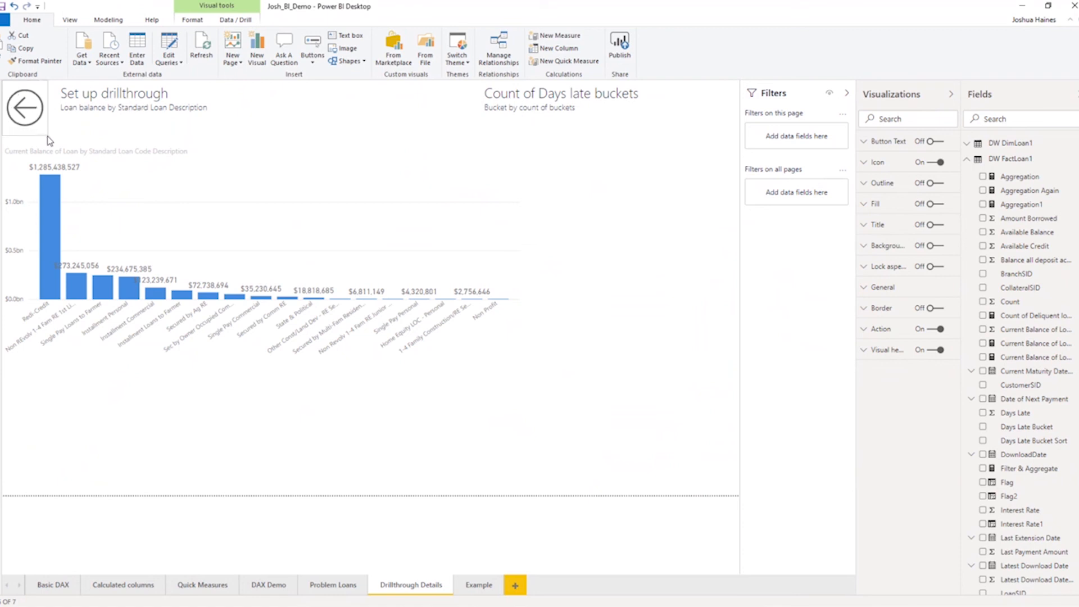
pyautogui.click(24, 109)
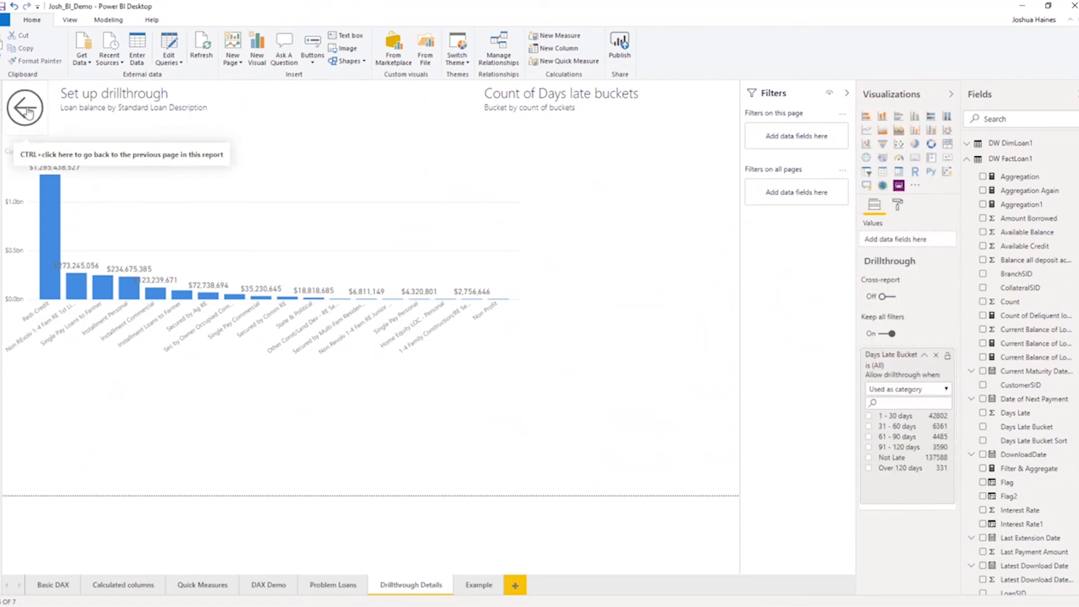
pyautogui.click(924, 355)
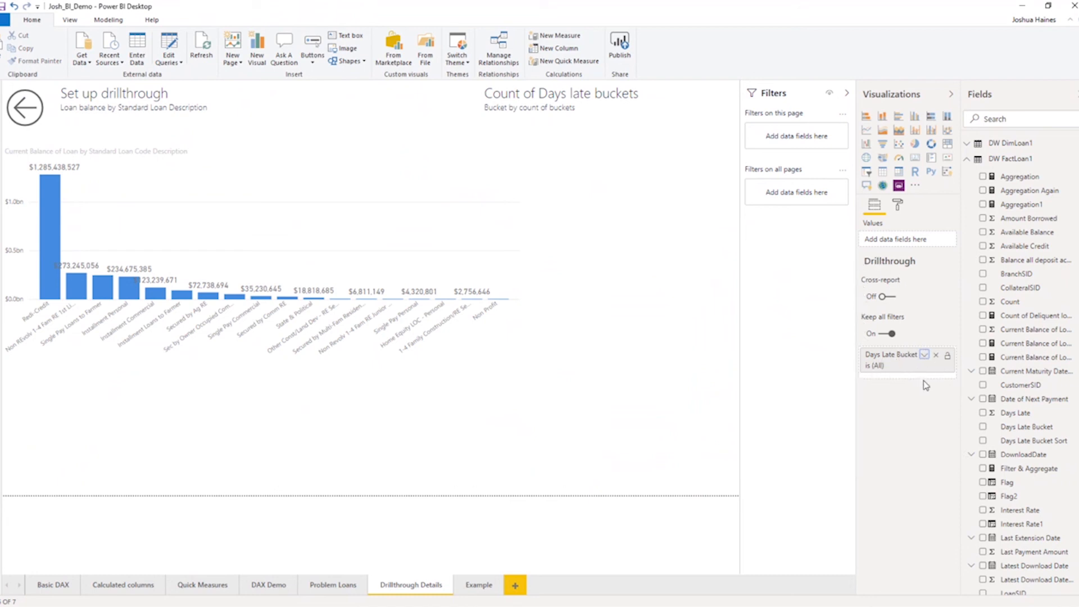
# Step: Drill through from the 31 - 60 days bar on Problem Loans to the Drillthrough Details page
pyautogui.click(344, 587)
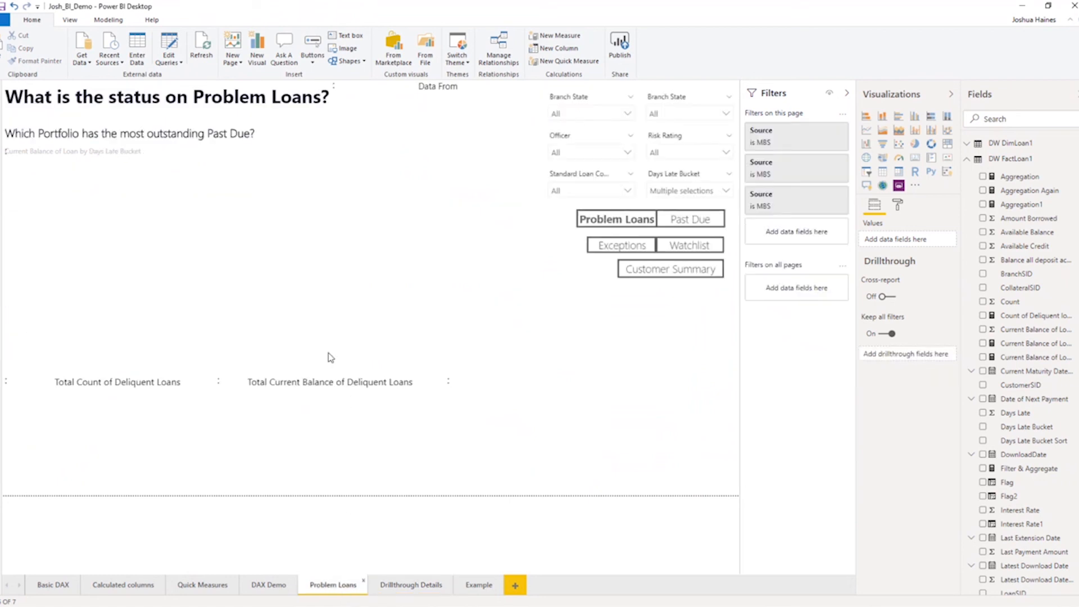
pyautogui.rightClick(179, 327)
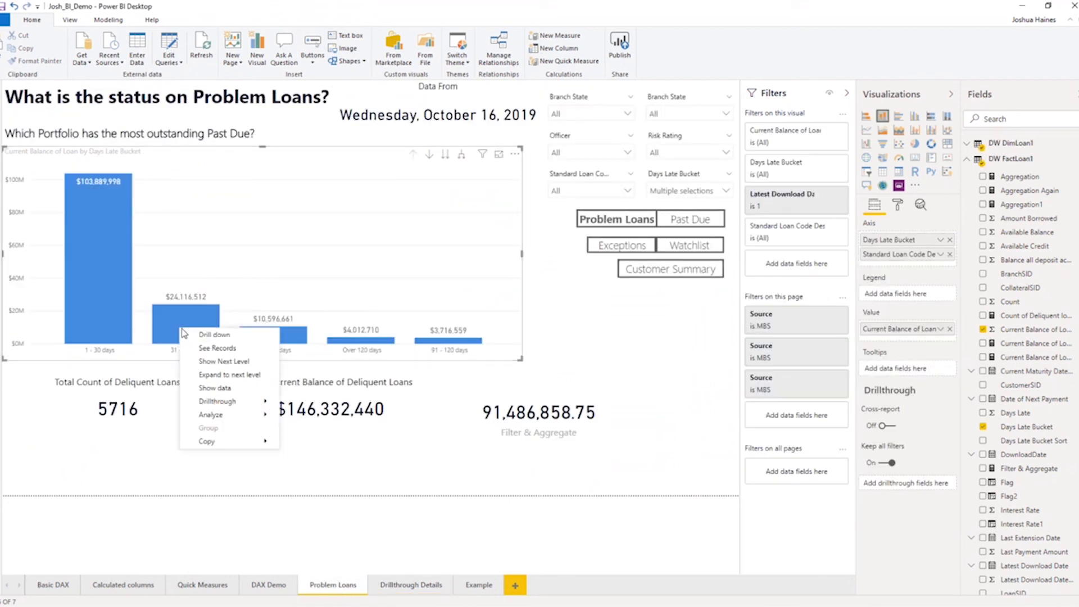
pyautogui.moveTo(222, 401)
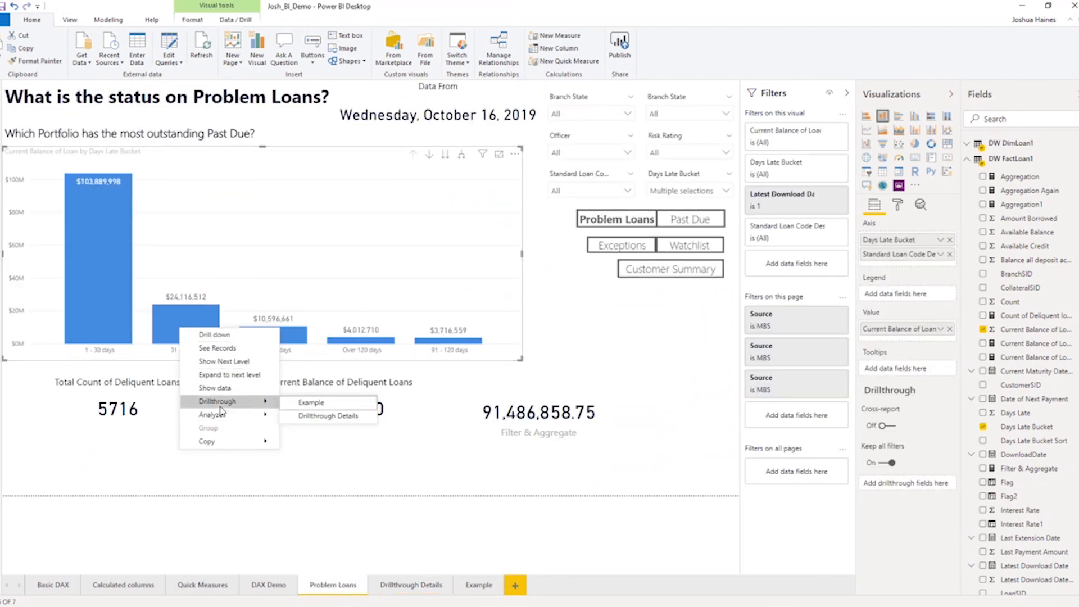
pyautogui.click(308, 417)
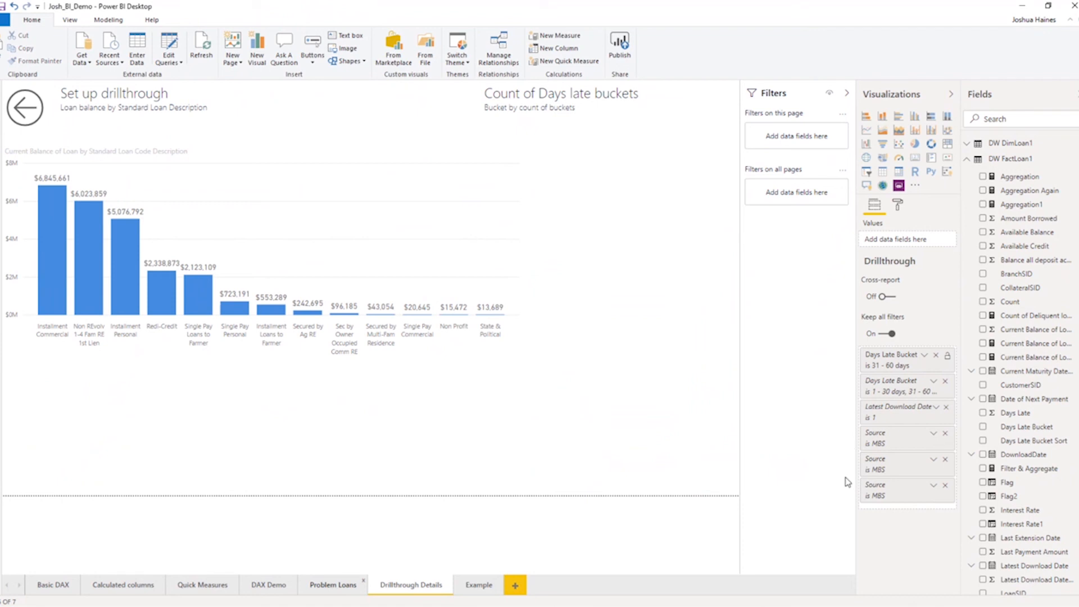
# Step: Turn off Keep all filters for the Drillthrough Details page and return to Problem Loans
pyautogui.click(886, 333)
pyautogui.click(885, 336)
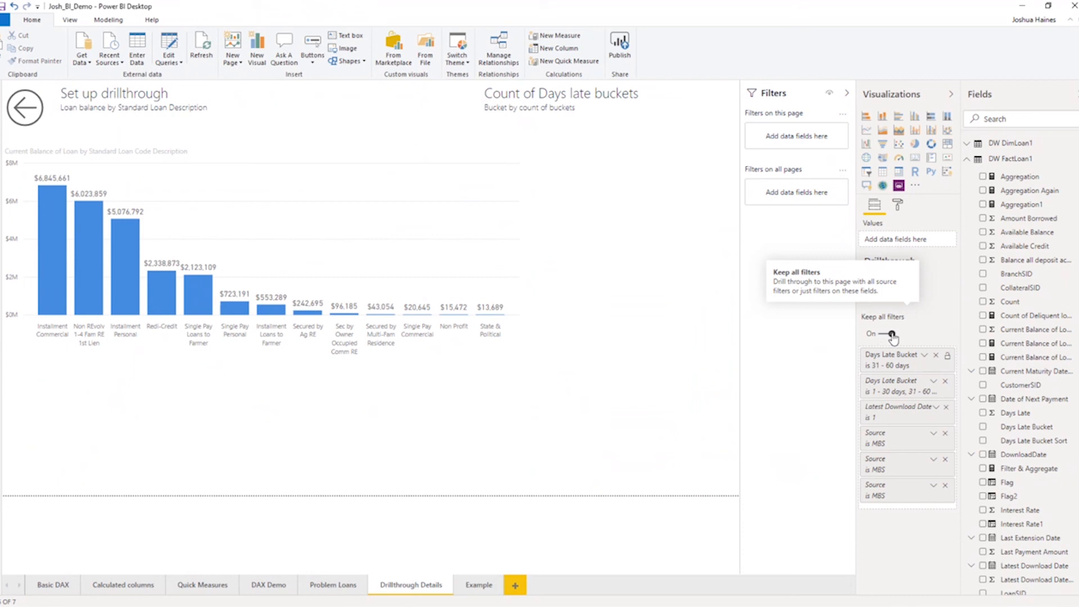
pyautogui.click(892, 336)
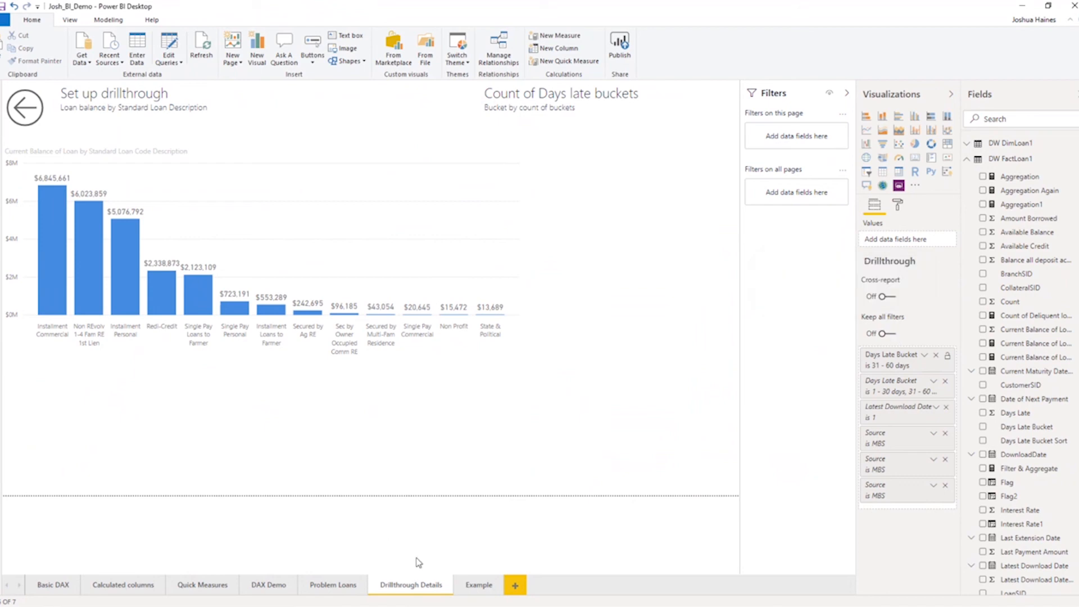
pyautogui.click(333, 585)
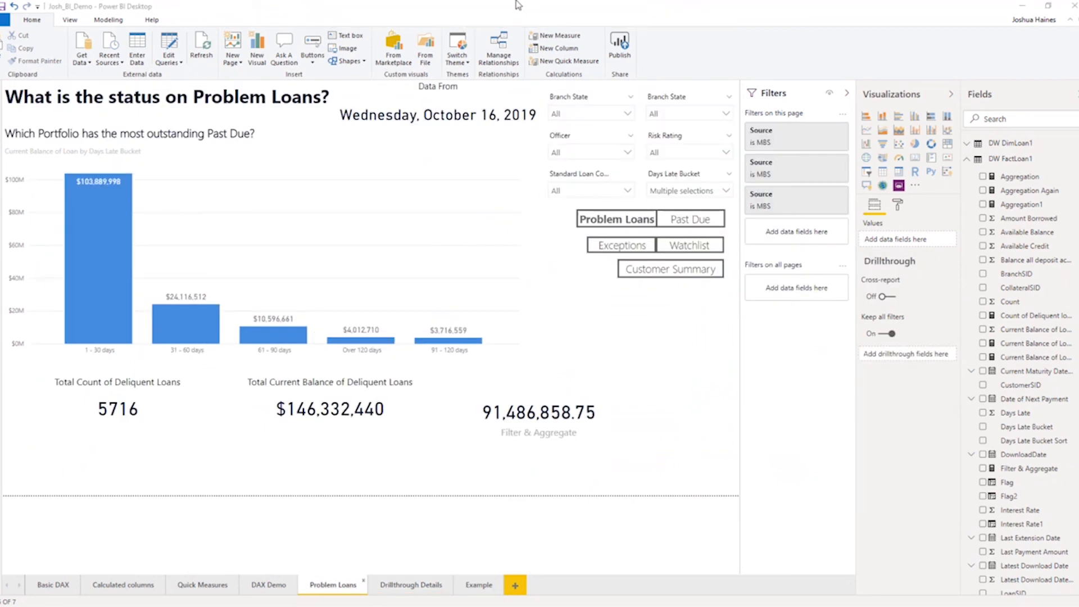